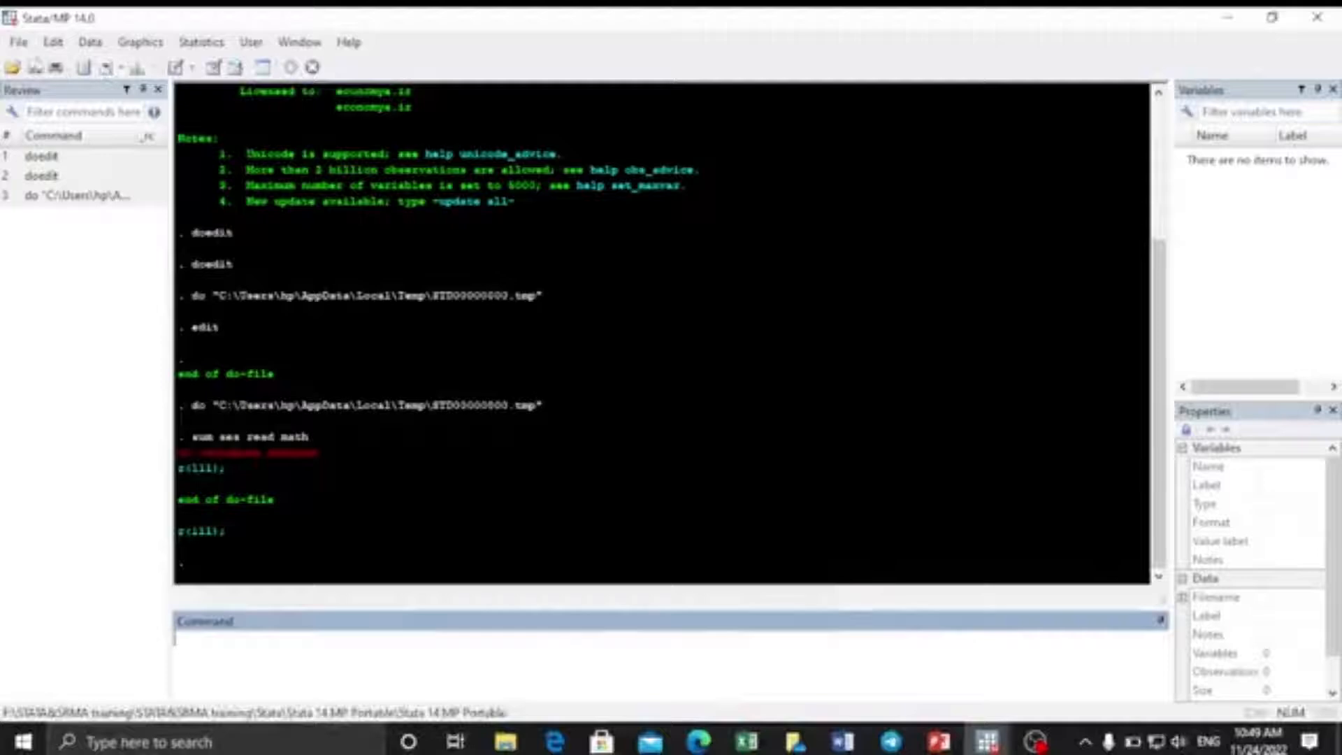
pyautogui.click(19, 45)
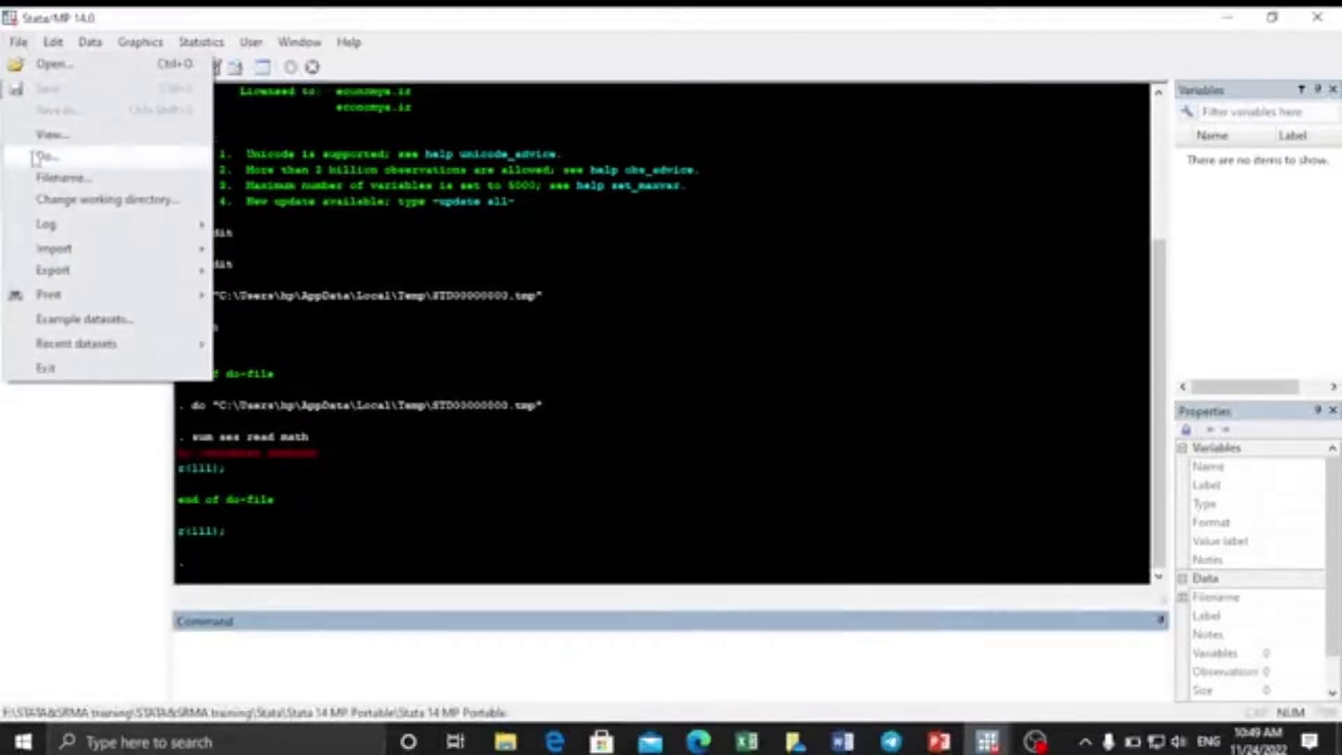
pyautogui.moveTo(45, 225)
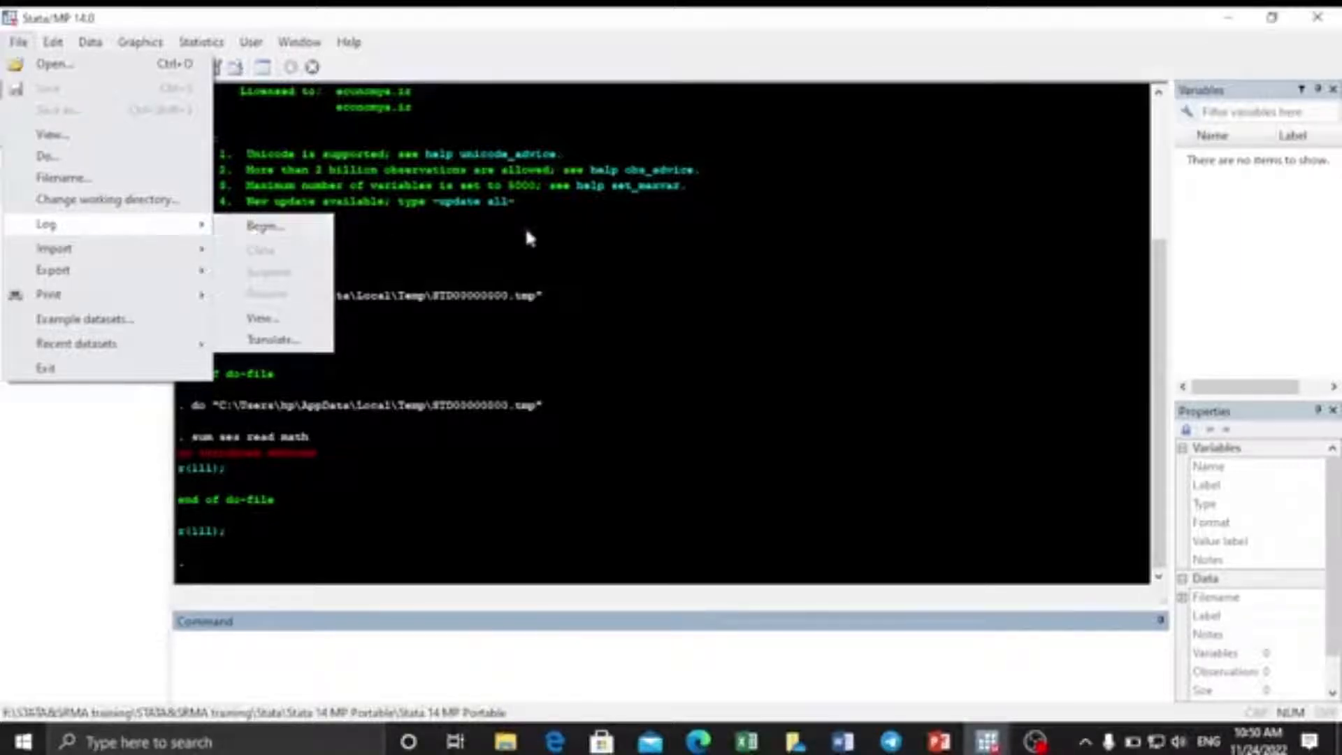
pyautogui.click(604, 246)
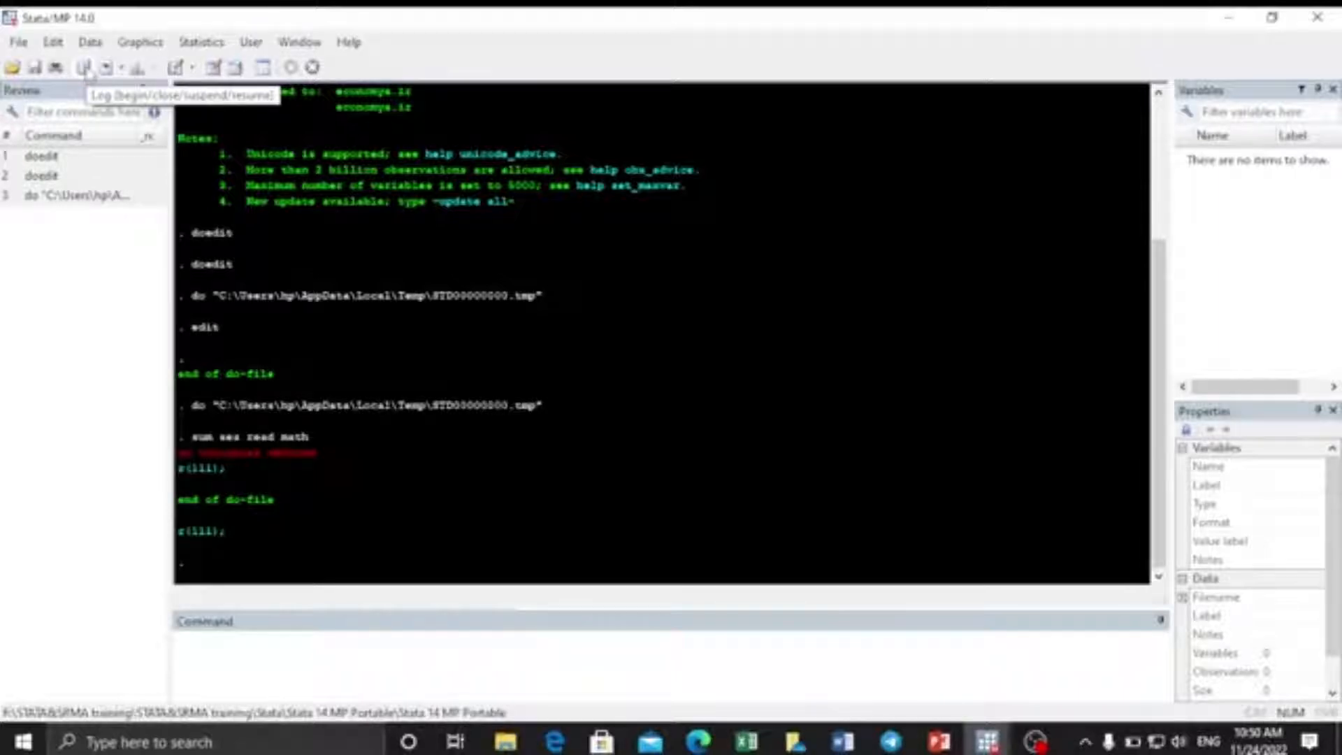
# Begin a smcl log named 'log stata test', saved in the Music folder.
pyautogui.click(18, 42)
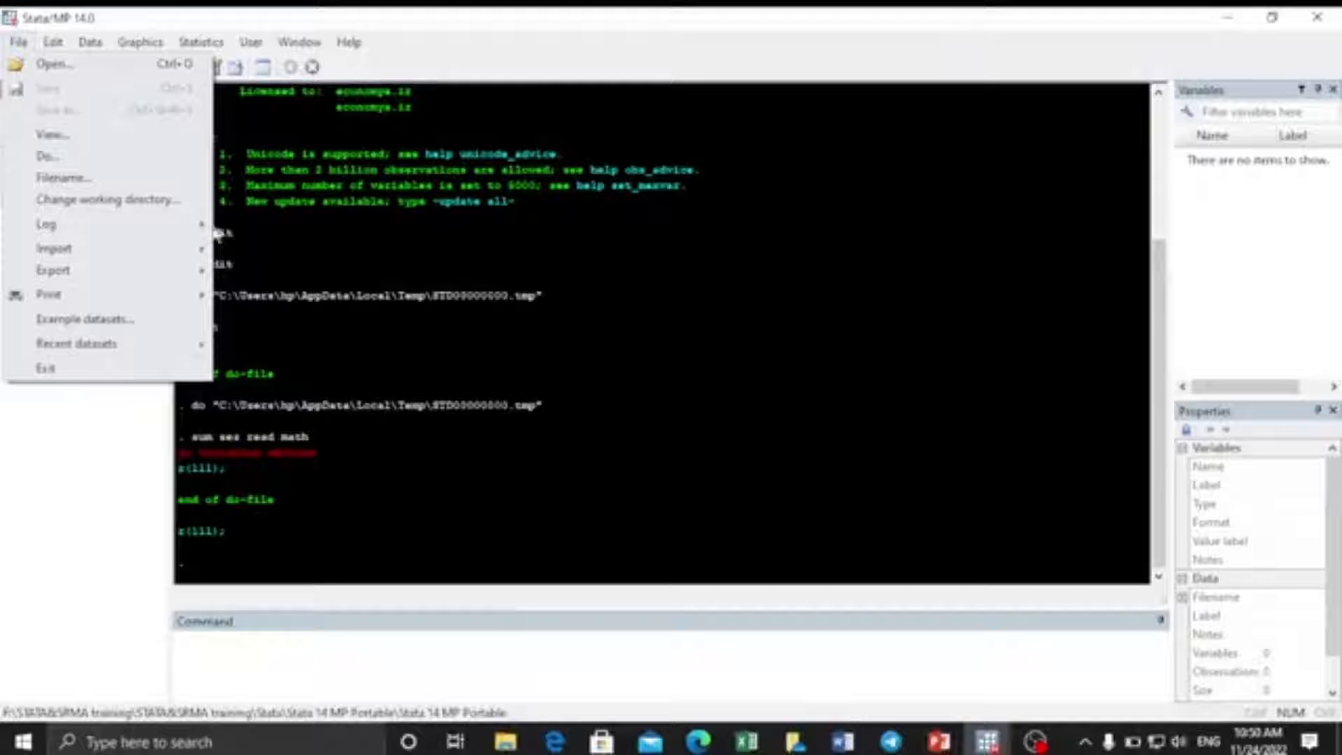
pyautogui.click(253, 225)
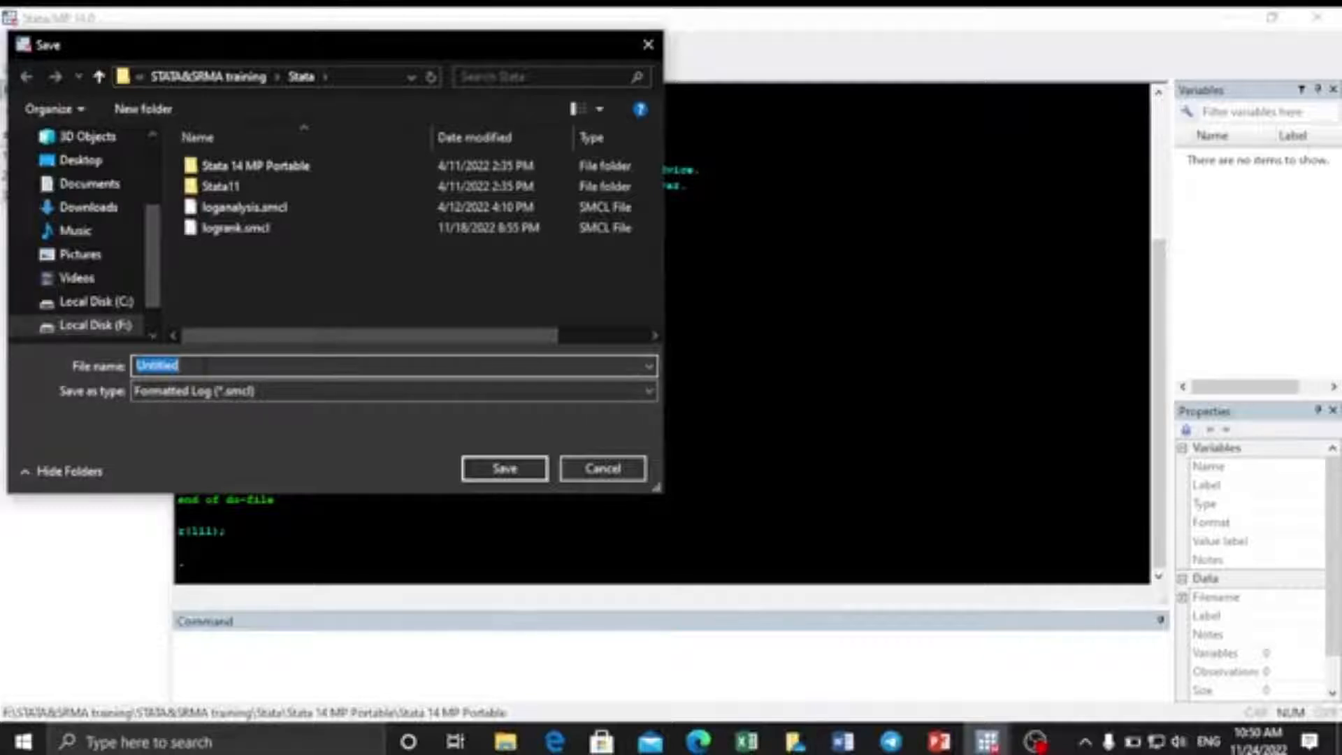
pyautogui.write('log')
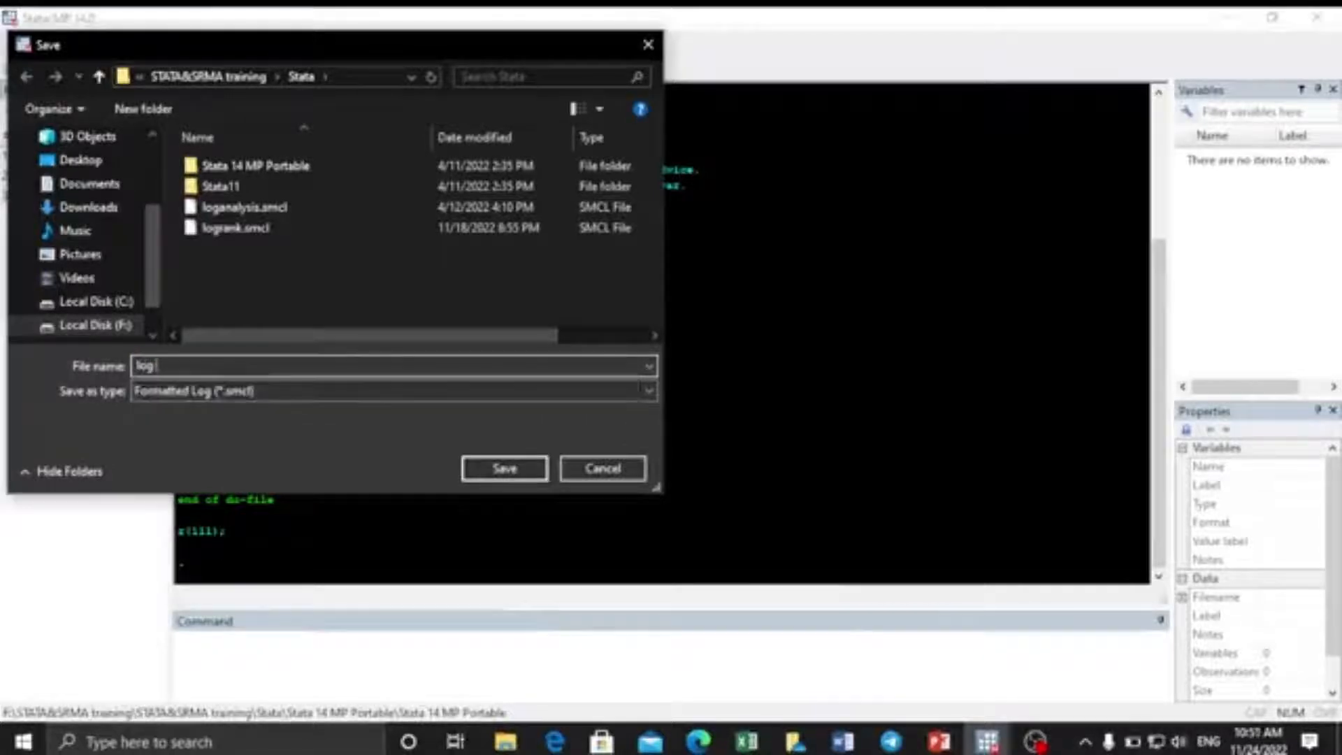
pyautogui.write(' stata tes')
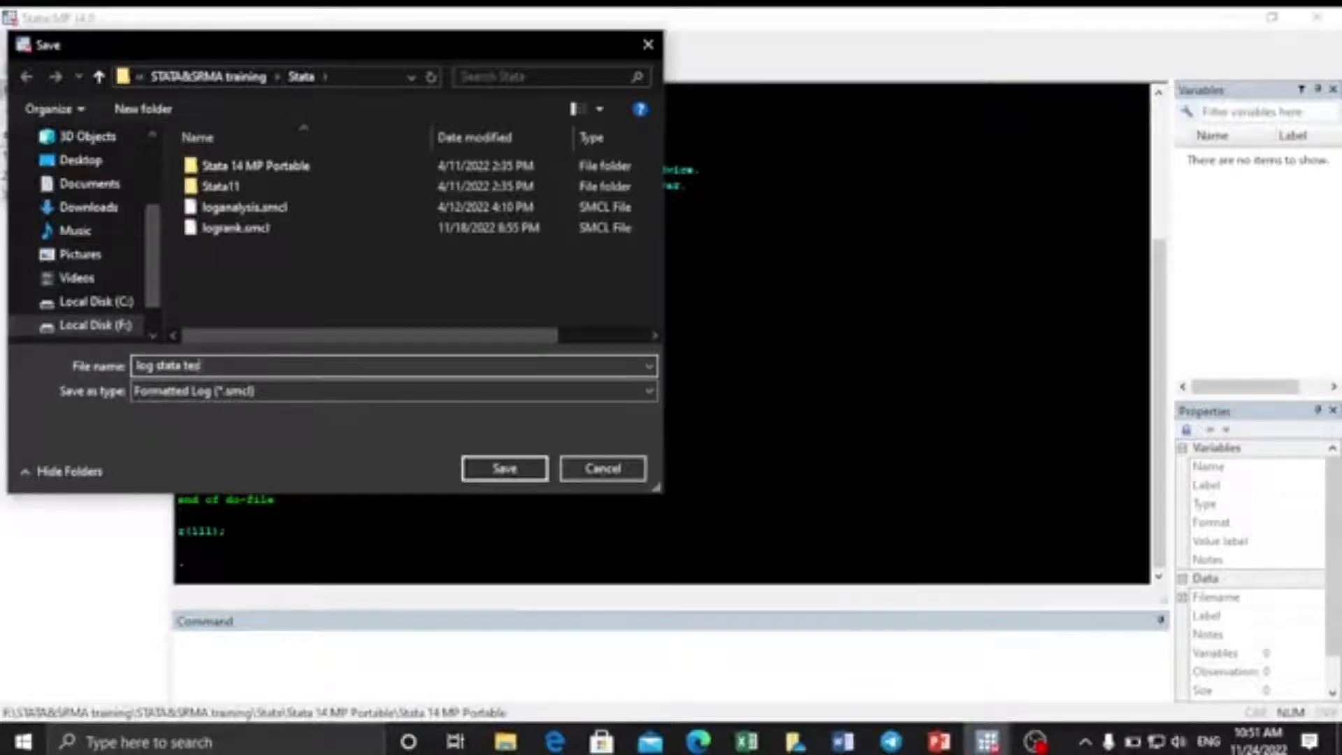
pyautogui.write('t')
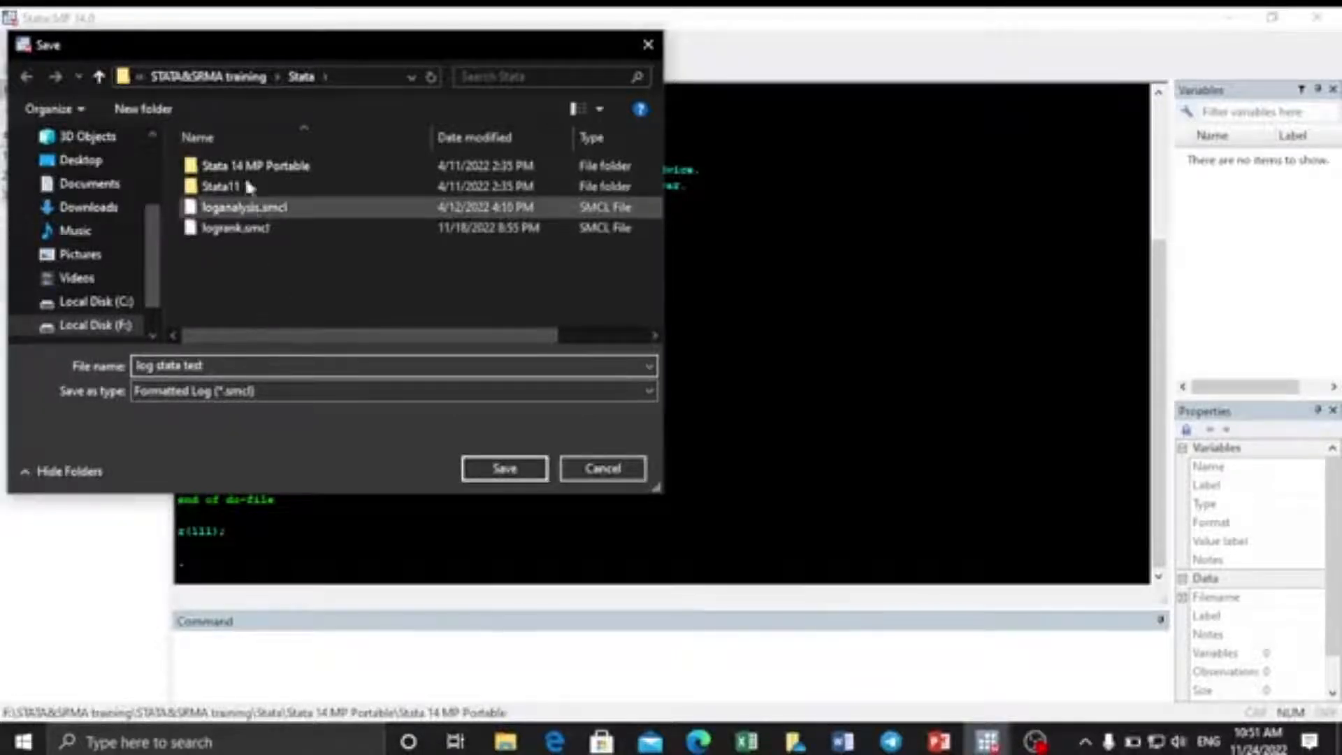
pyautogui.click(79, 237)
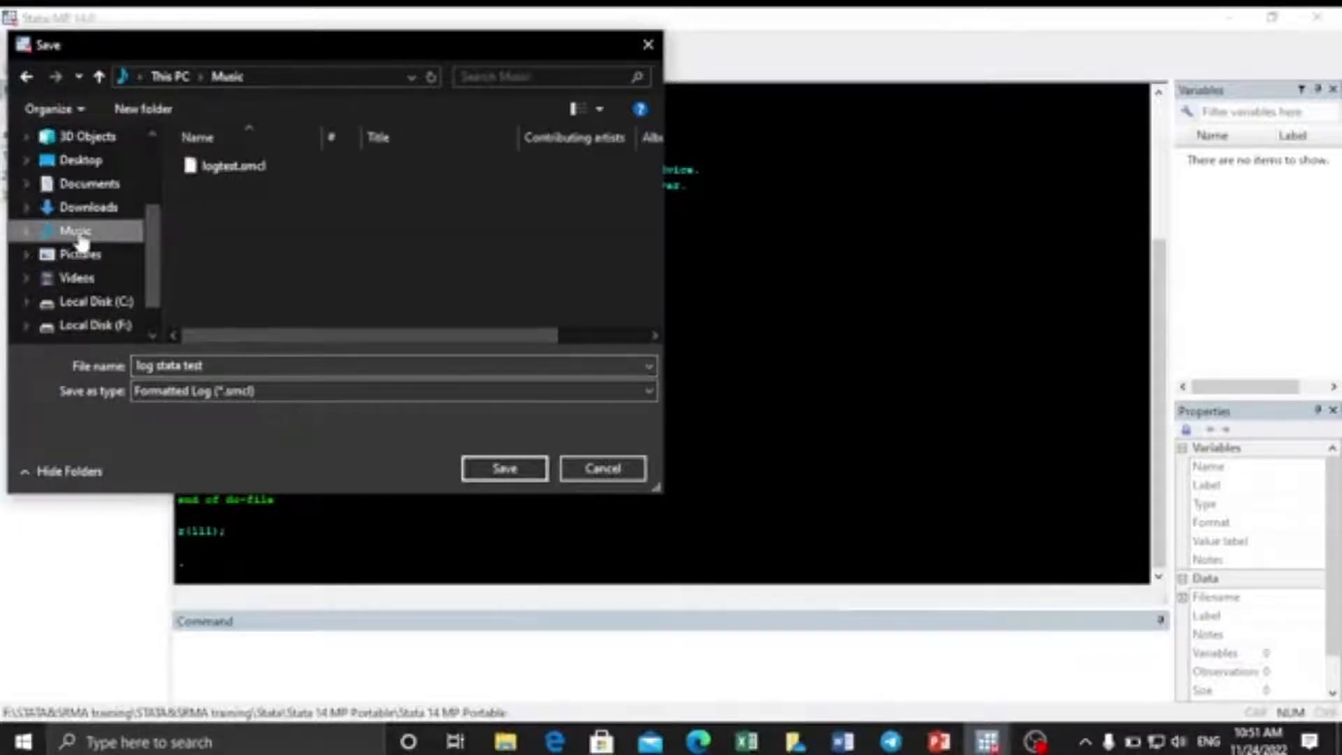
pyautogui.click(501, 467)
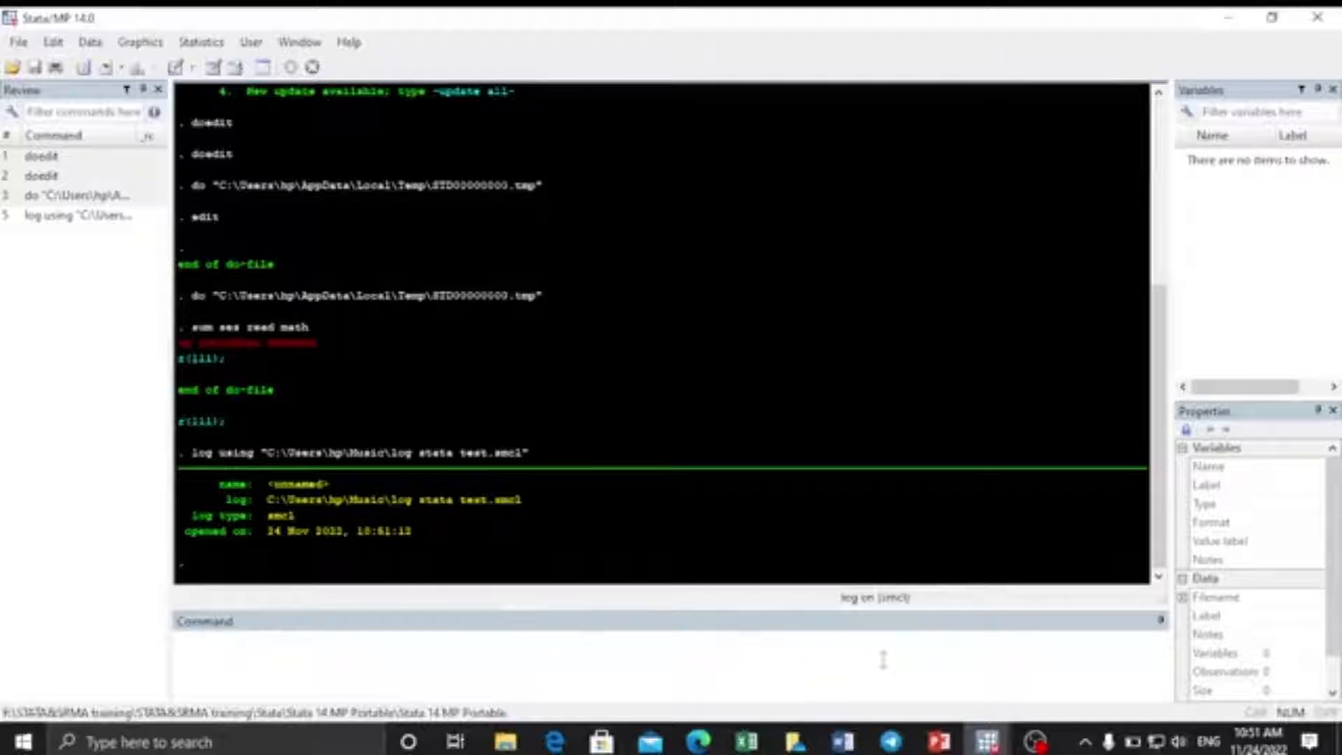
# Advance the PowerPoint show two slides to 'Getting to know your data', then return to Stata.
pyautogui.moveTo(936, 735)
pyautogui.click(912, 654)
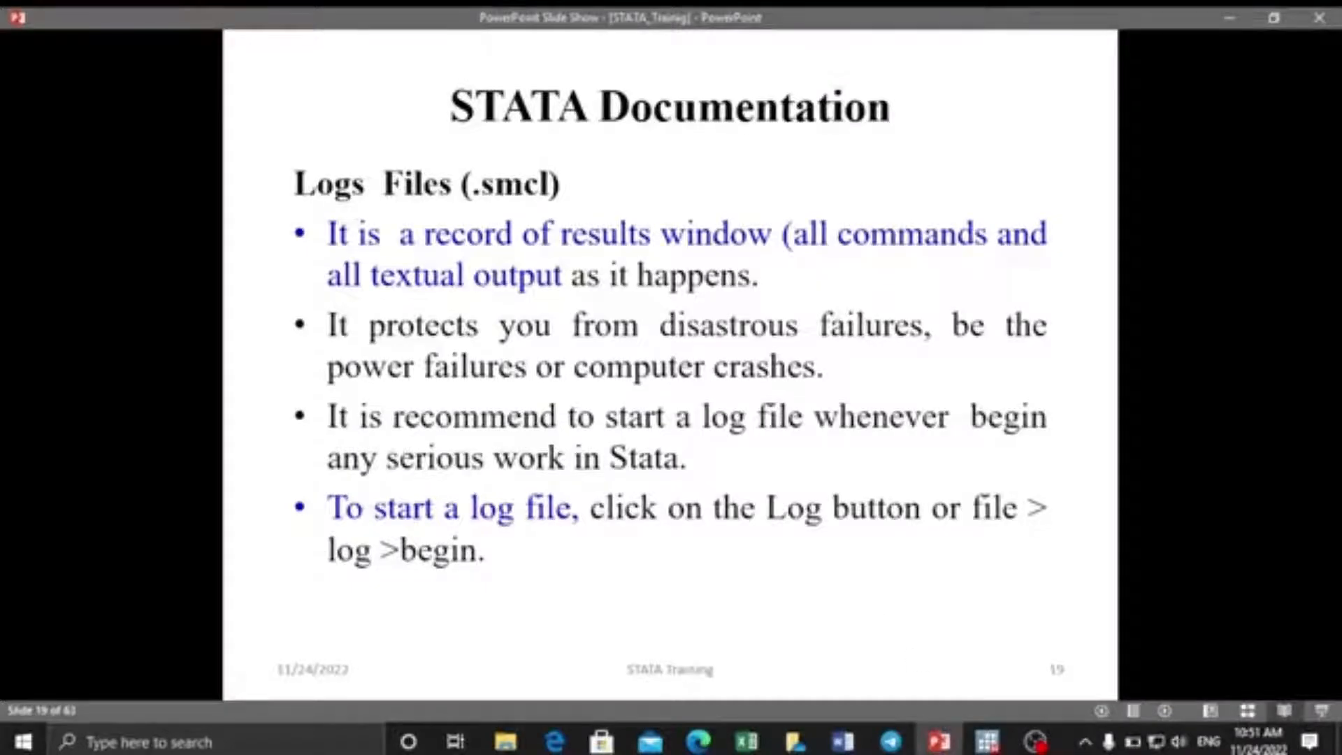
pyautogui.press('Right')
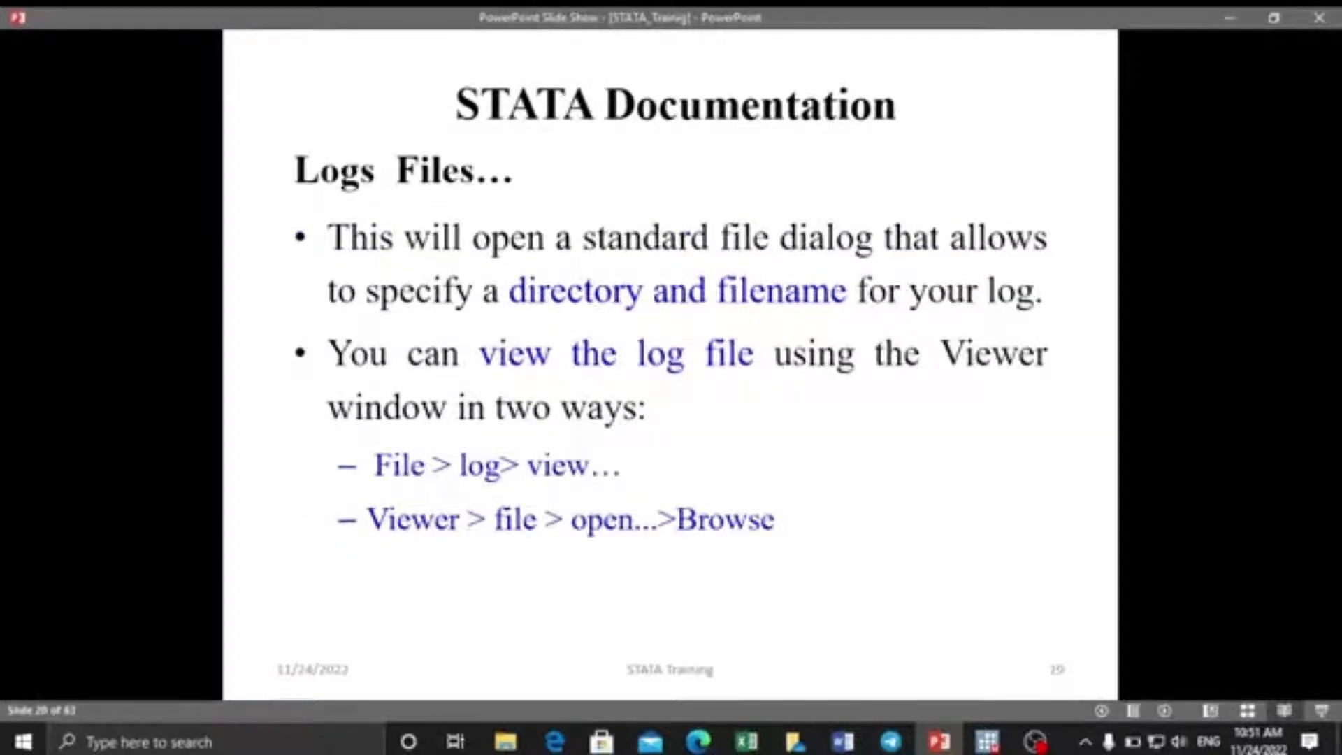
pyautogui.press('Right')
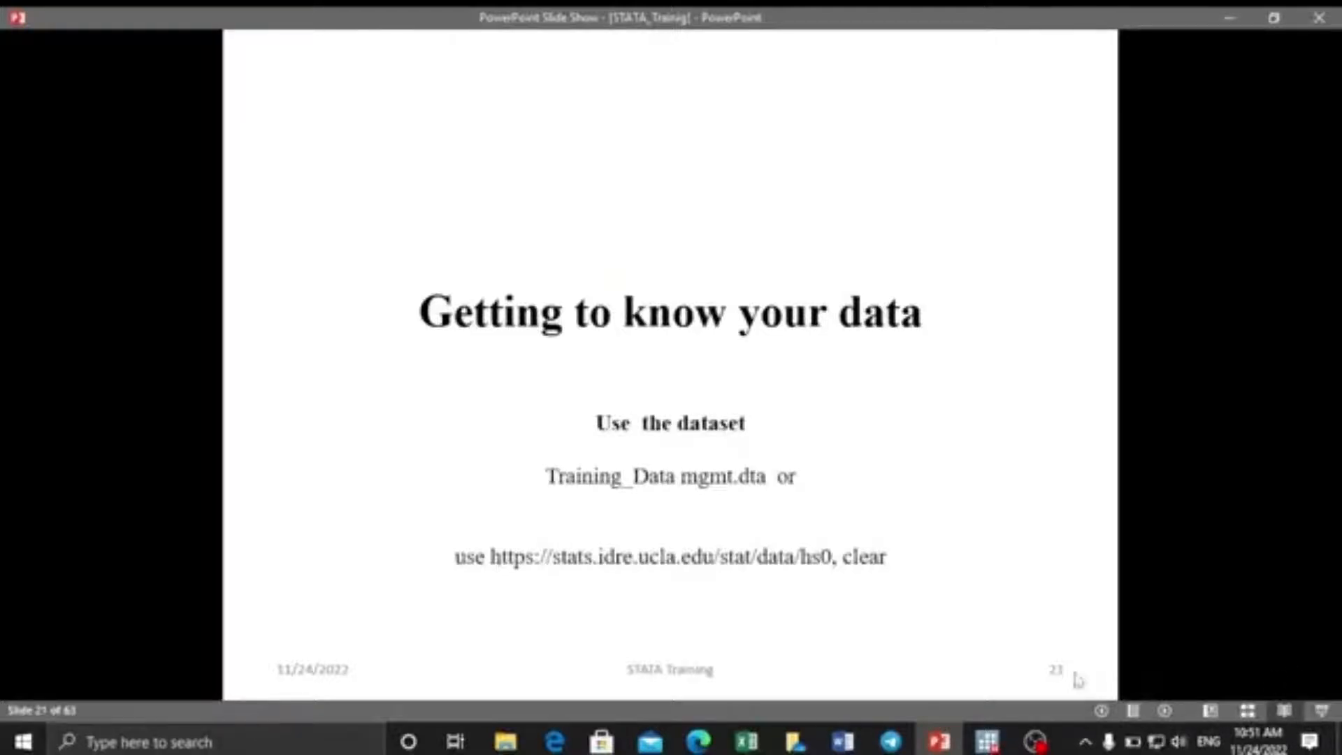
pyautogui.moveTo(986, 740)
pyautogui.click(915, 658)
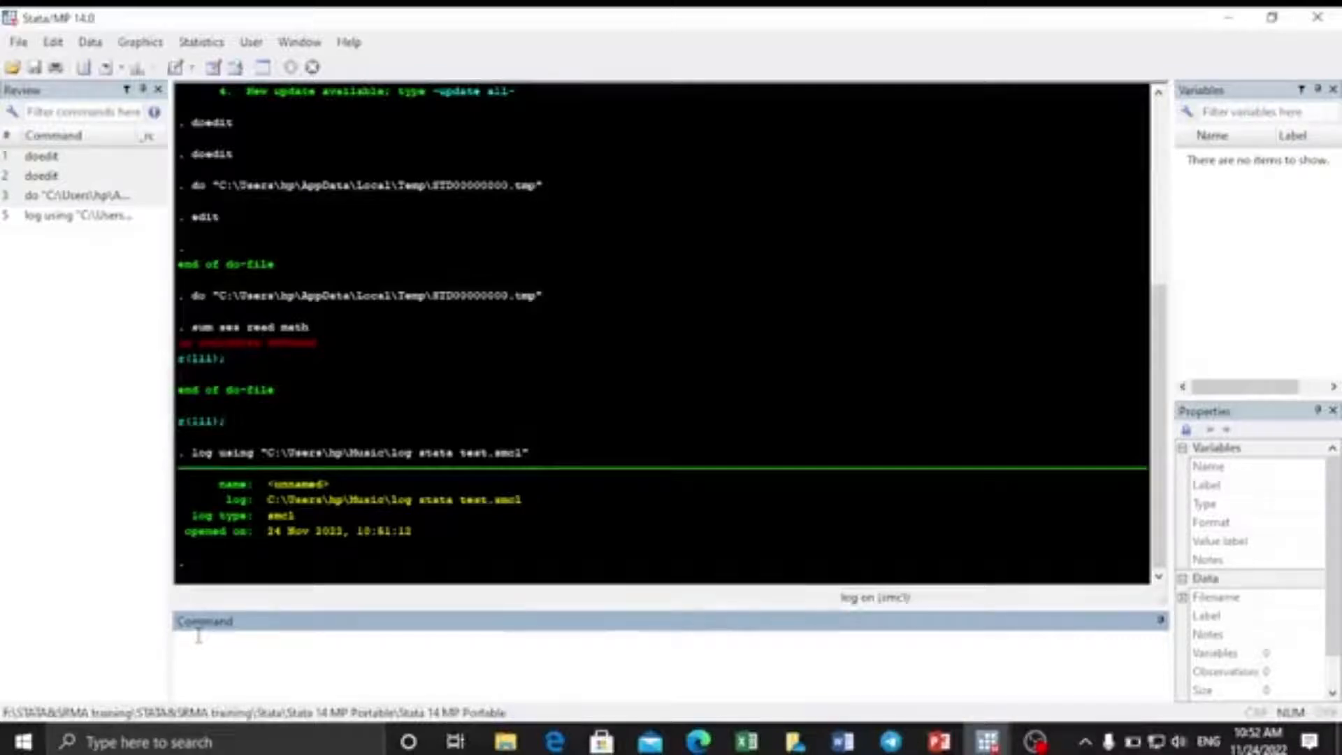
# Run clear, then open Training_Data mgmt.dta from F:\STATA&SRMA training\STATA&SRMA training\Stata.
pyautogui.write('clear')
pyautogui.press('Return')
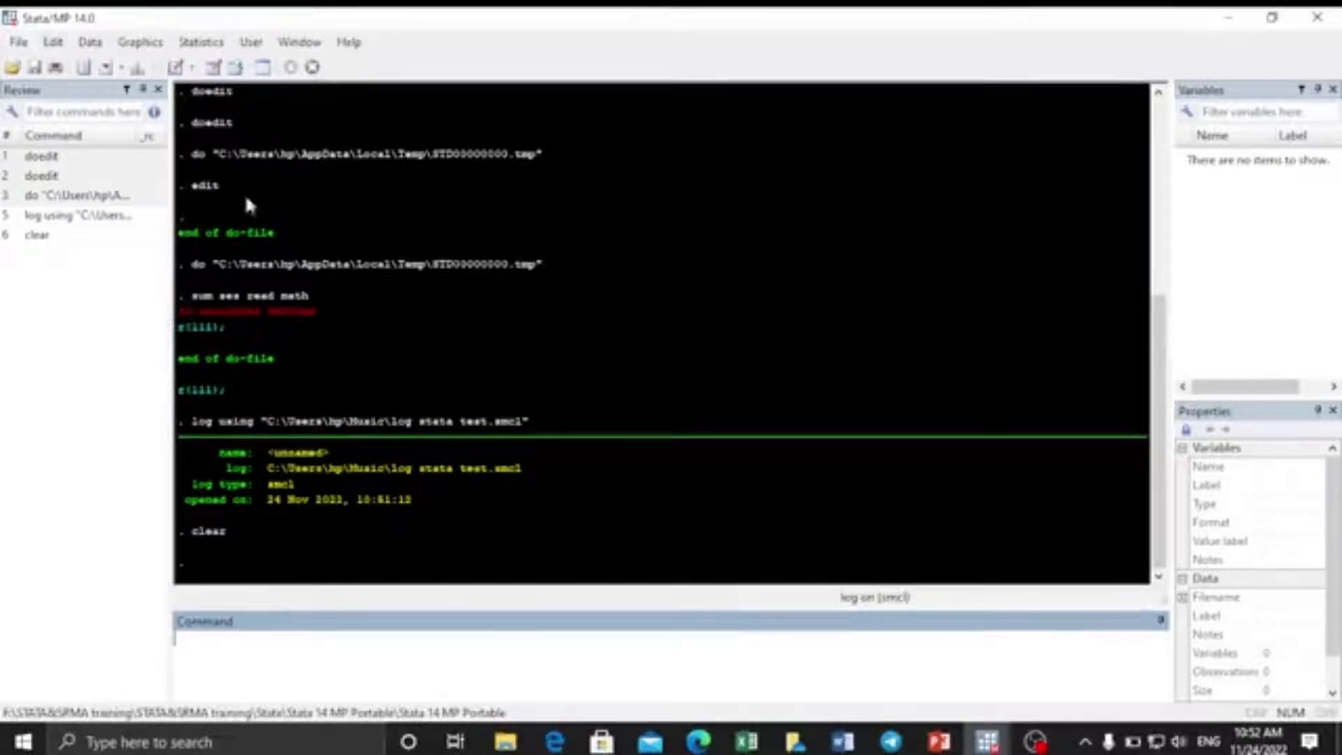
pyautogui.click(18, 43)
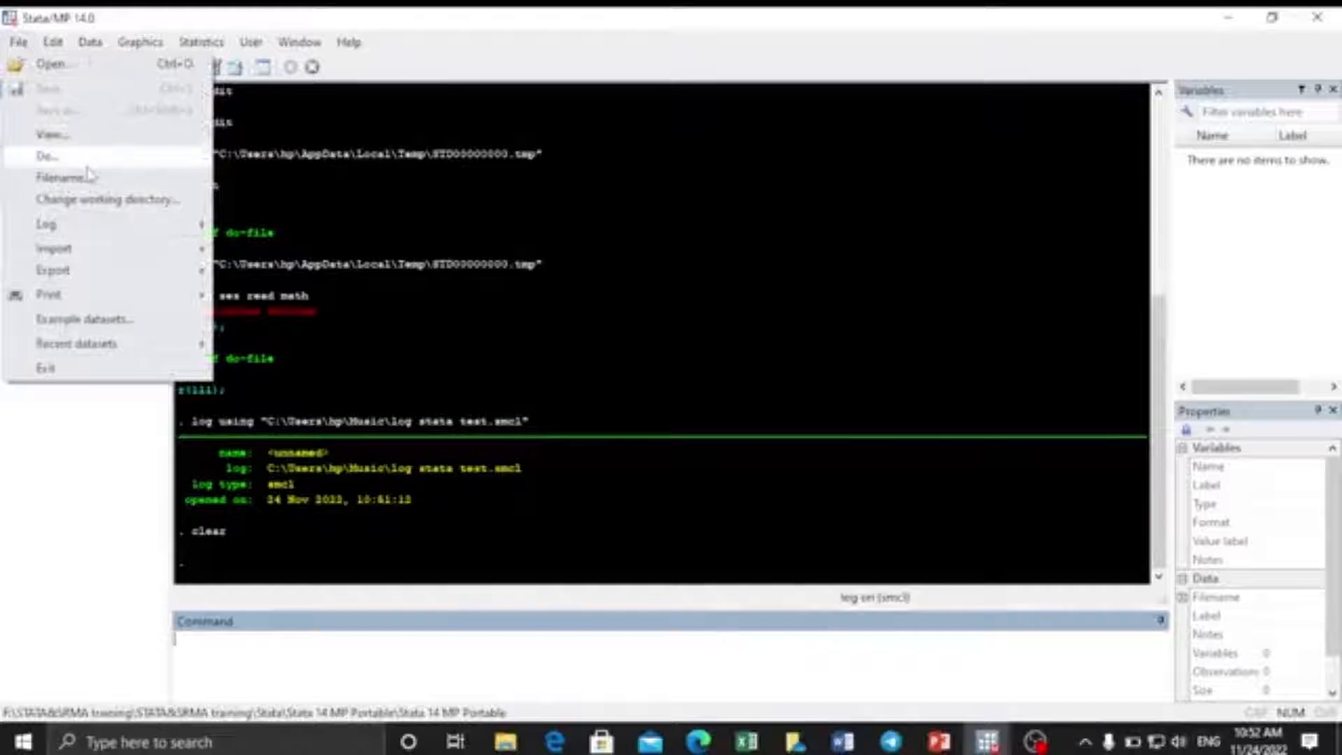
pyautogui.click(62, 65)
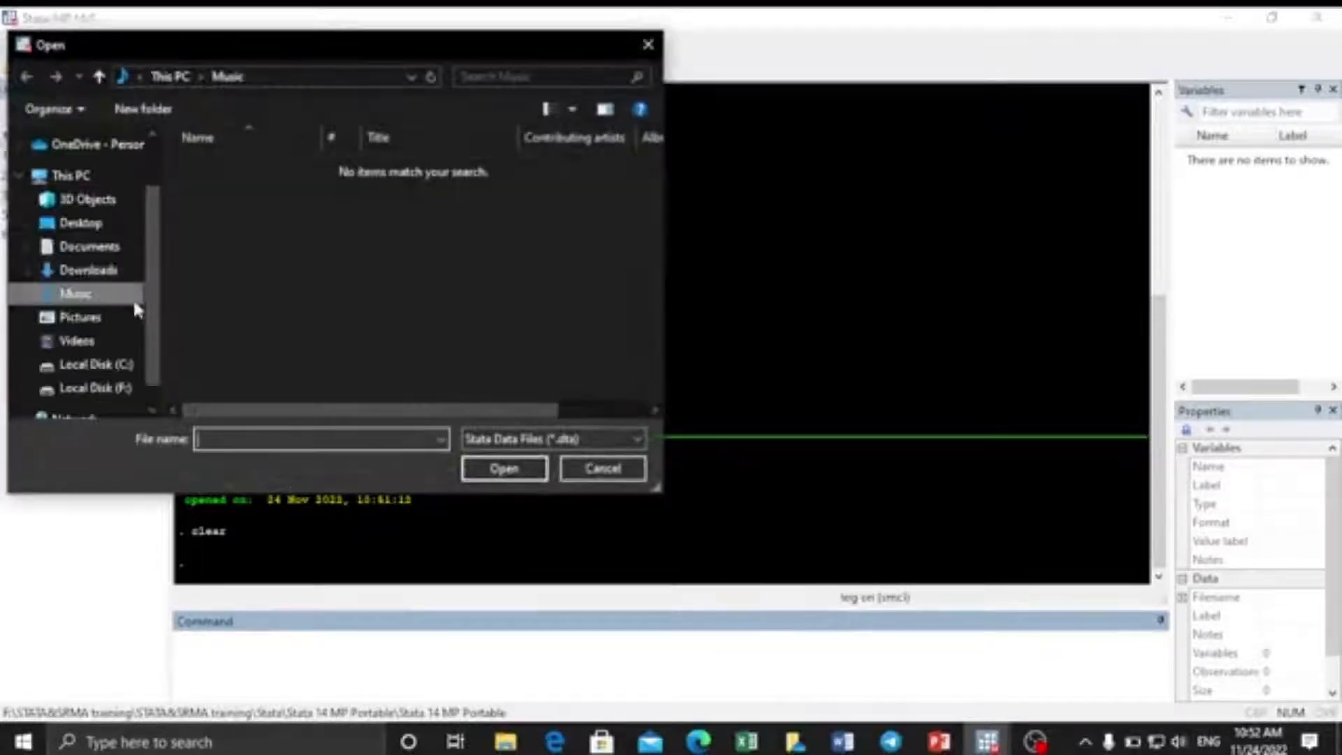
pyautogui.click(106, 394)
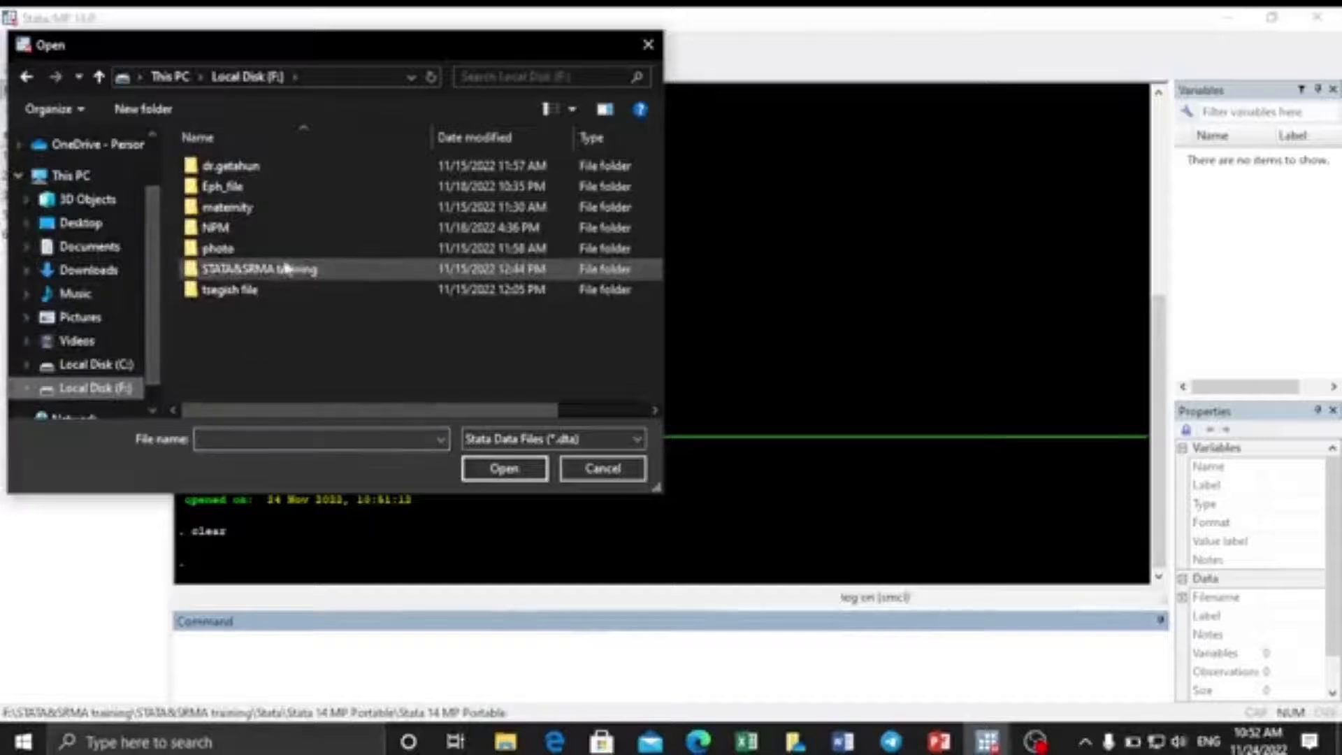
pyautogui.doubleClick(244, 272)
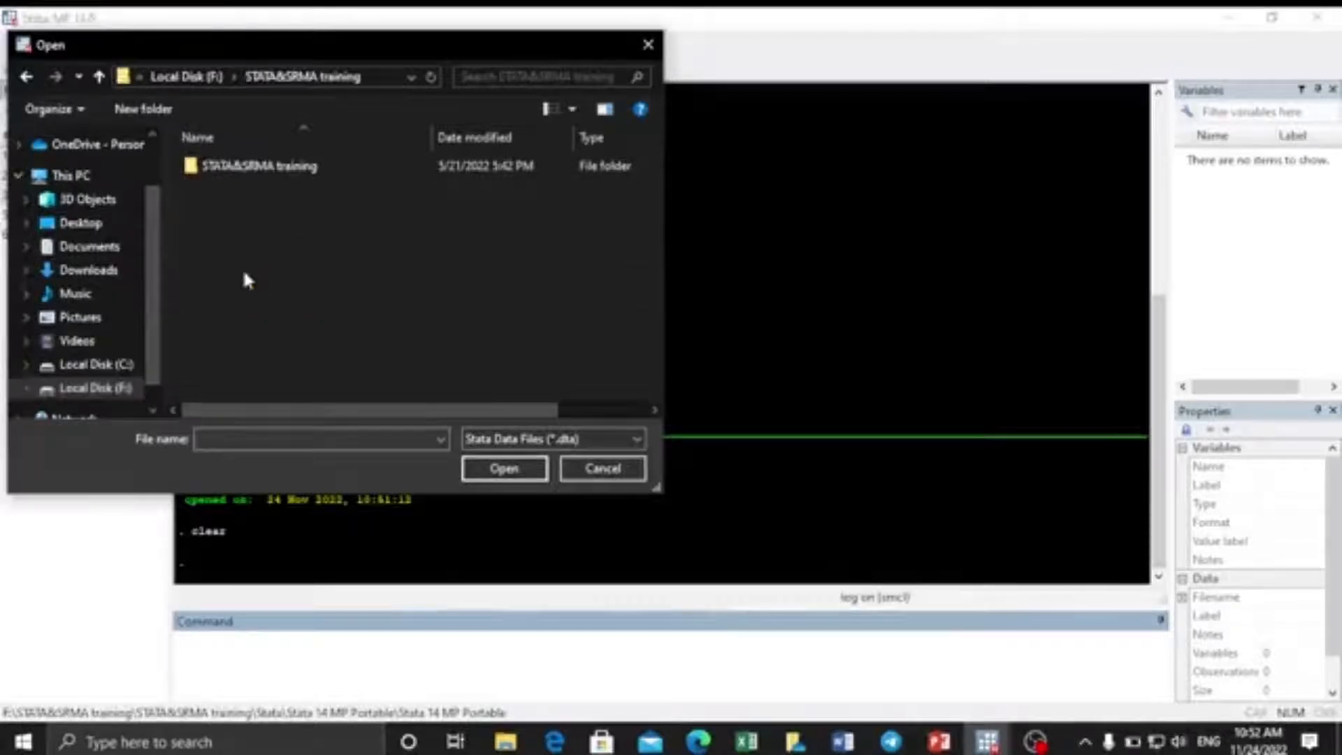
pyautogui.doubleClick(241, 166)
pyautogui.doubleClick(233, 186)
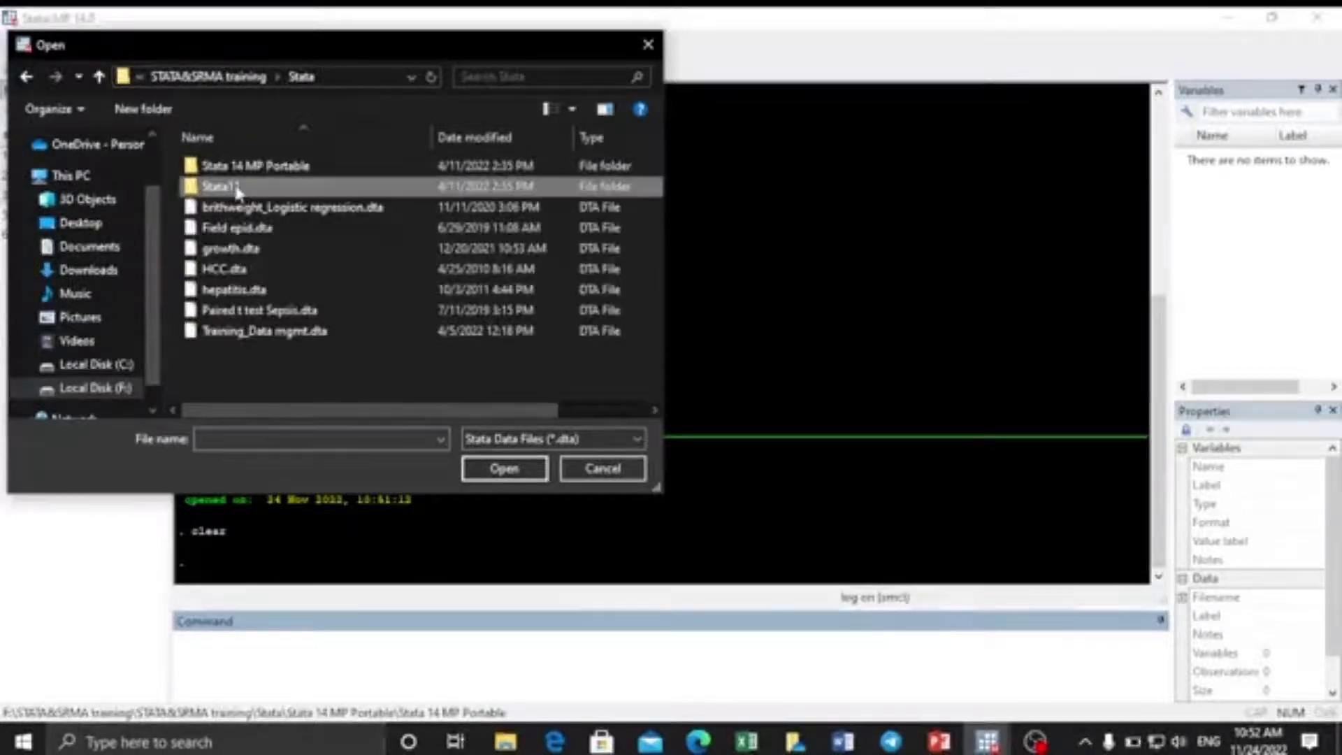
pyautogui.click(256, 338)
pyautogui.click(504, 469)
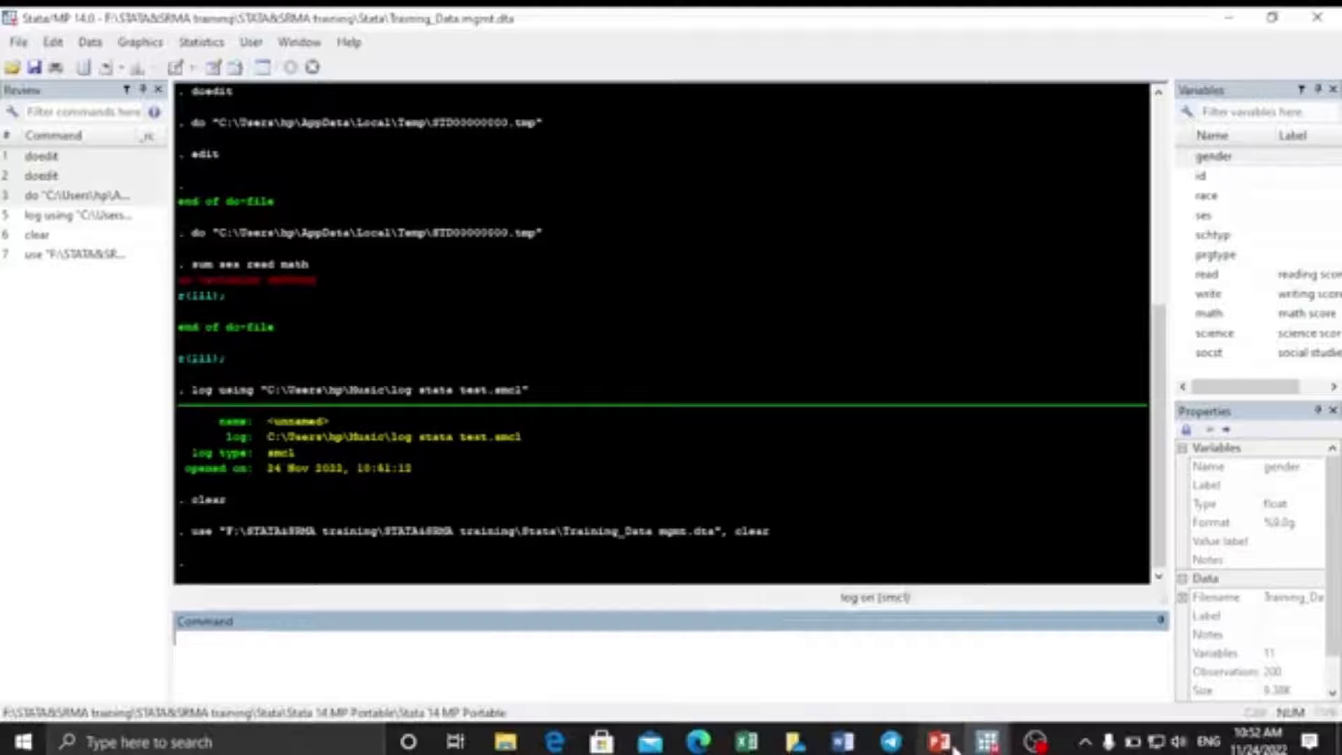
# Move the slide show to slide 22, 'Viewing data ...', listing browse, edit and list.
pyautogui.moveTo(940, 741)
pyautogui.click(922, 699)
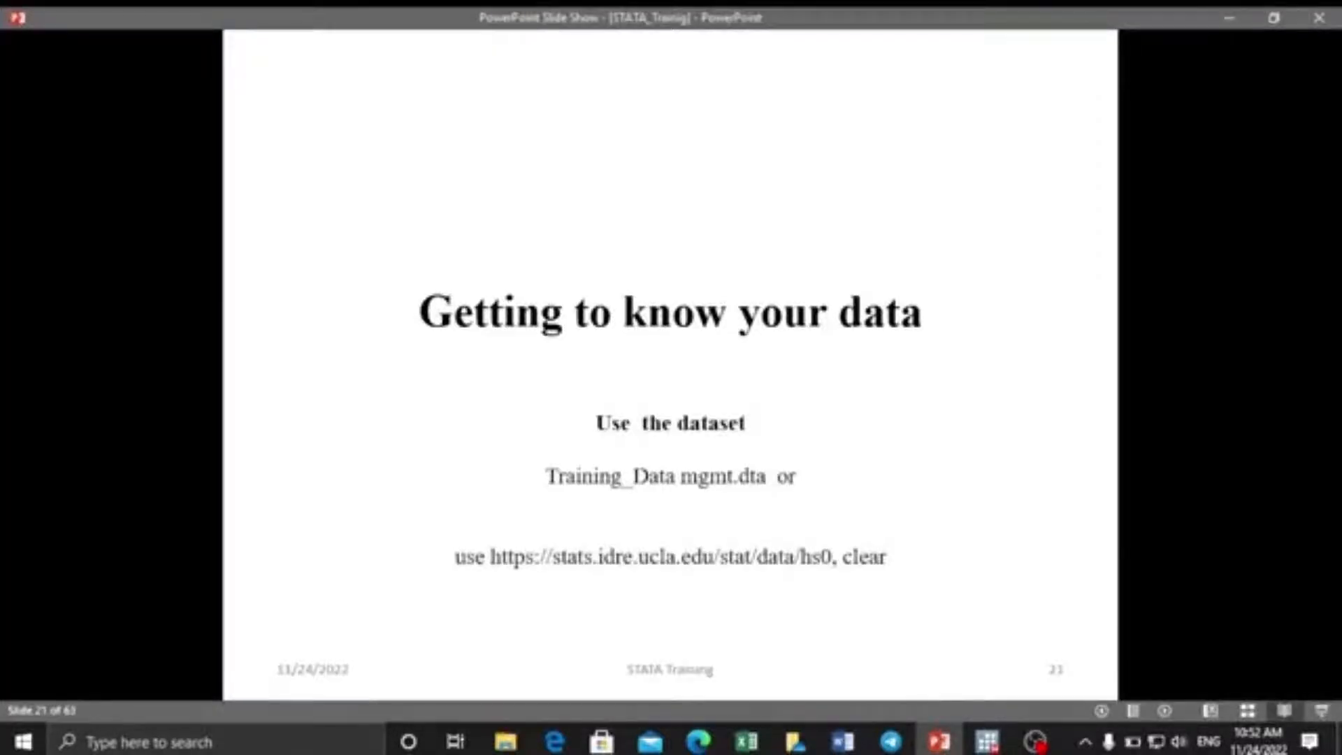
pyautogui.press('Right')
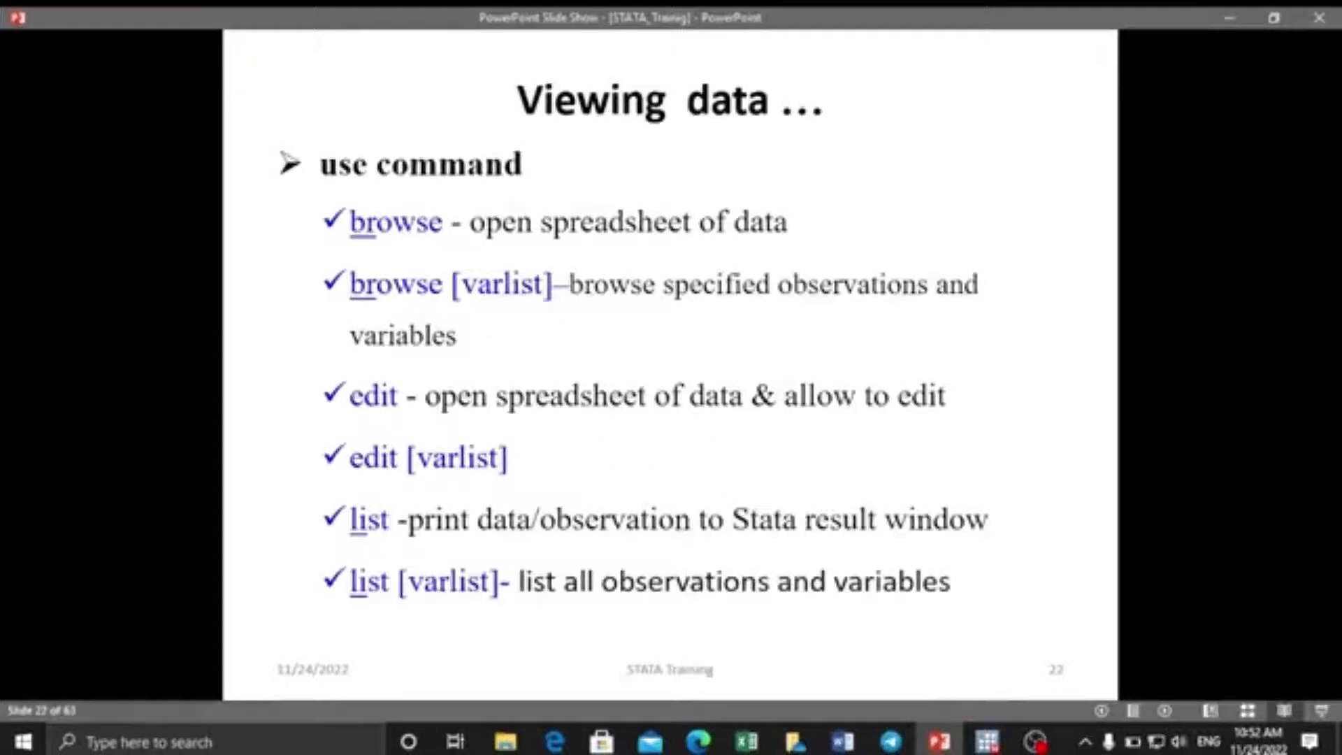
pyautogui.press('Left')
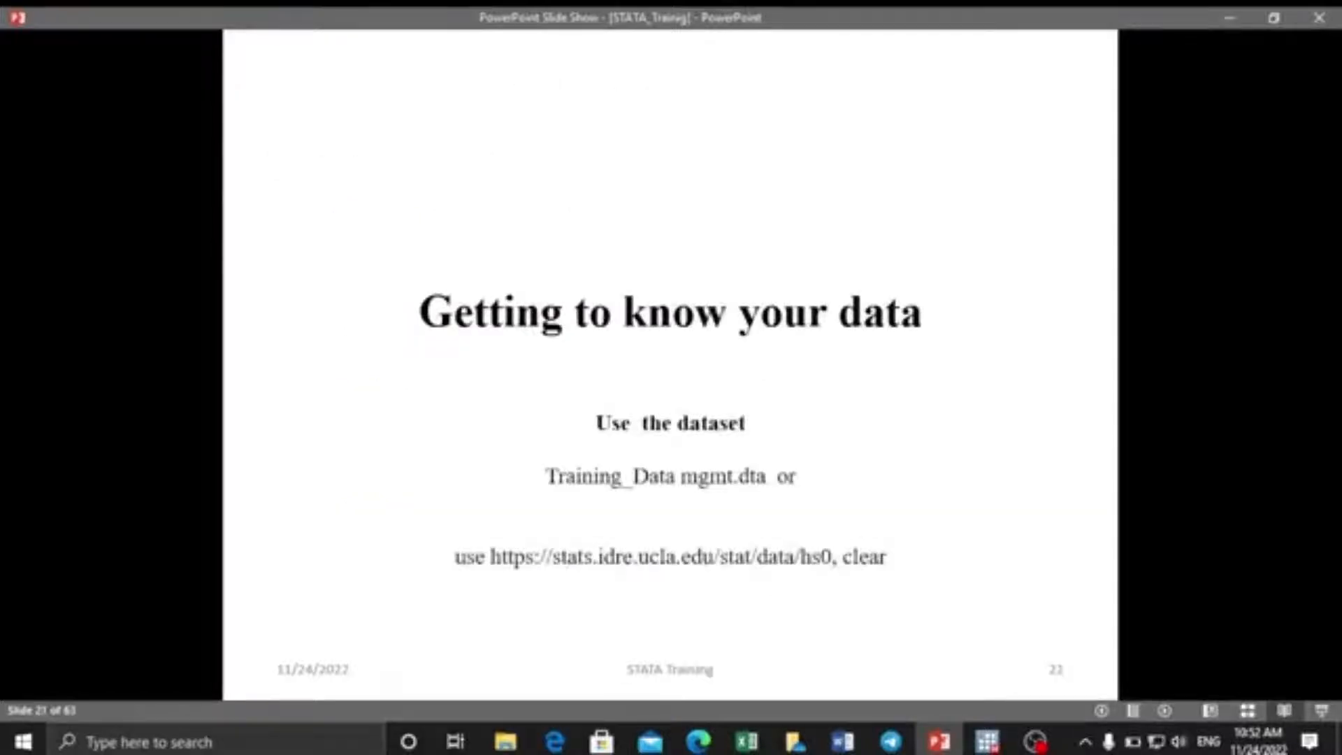
pyautogui.press('Right')
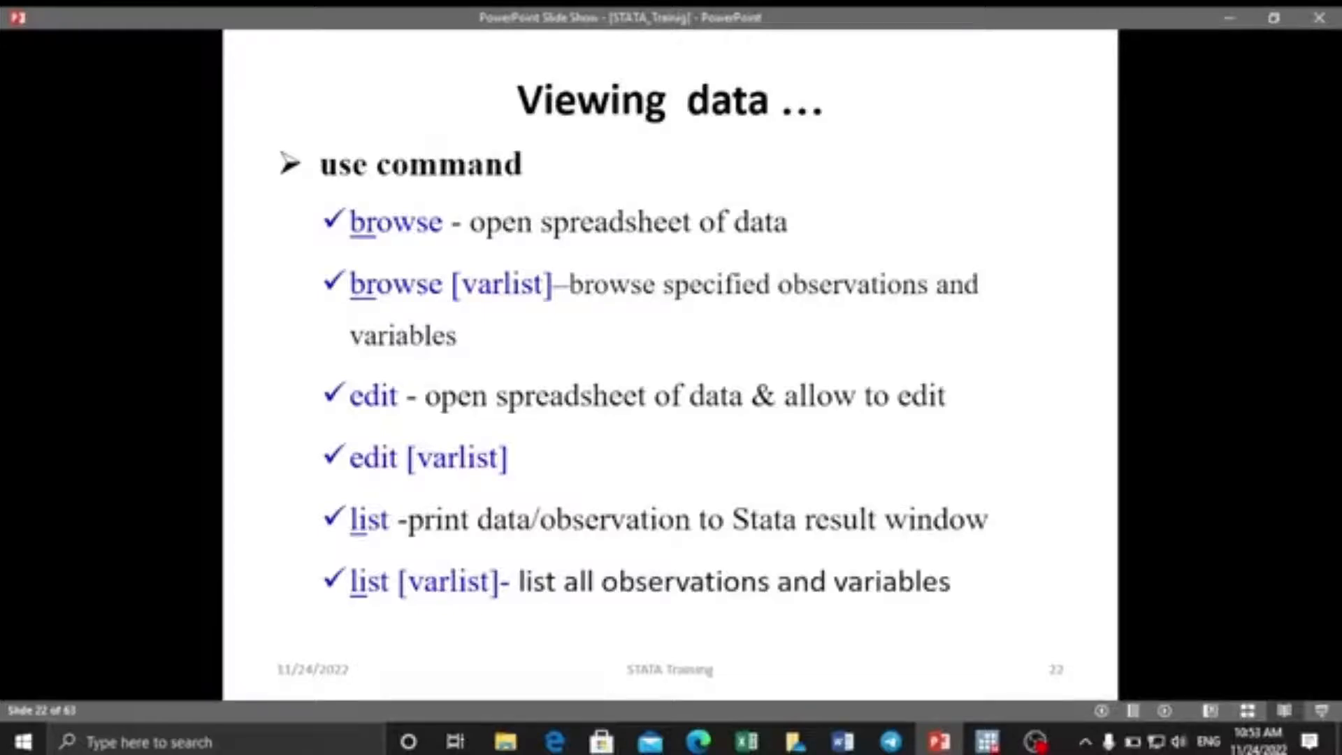
pyautogui.click(987, 741)
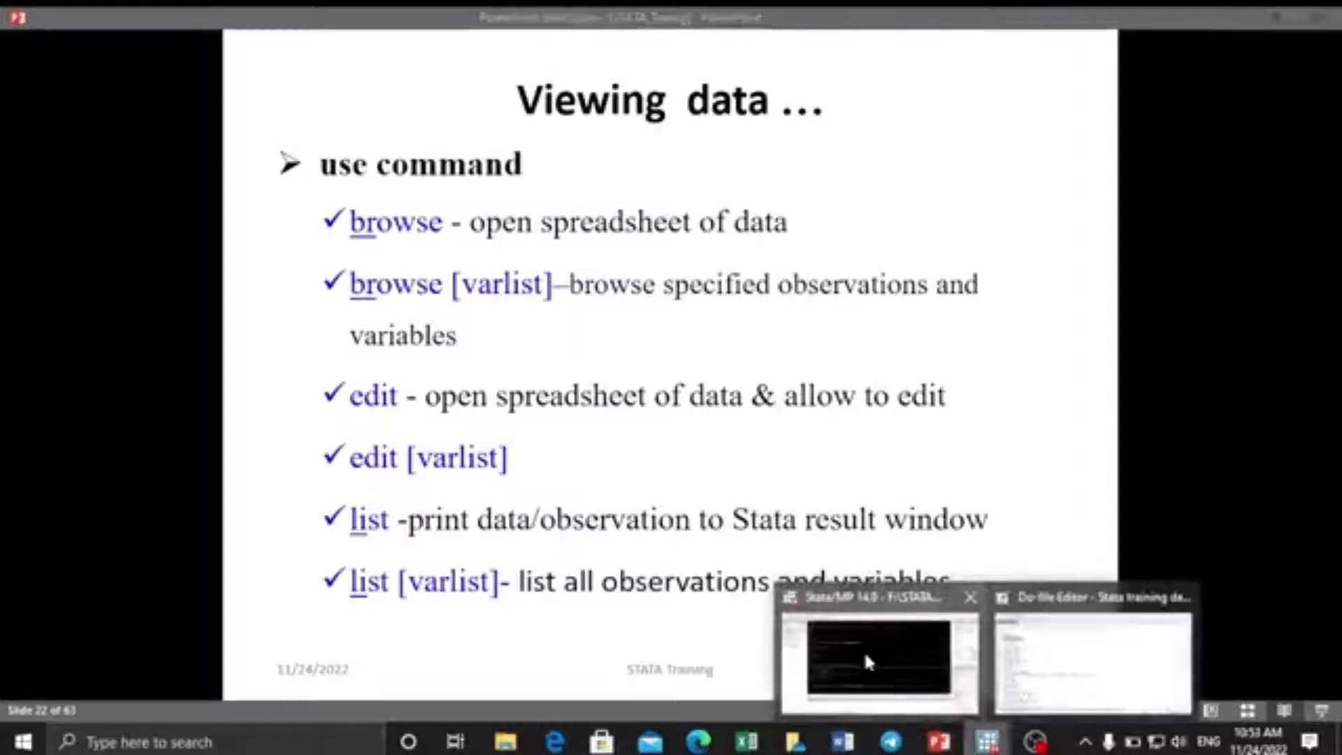
# Run br to view the data, select row 1's id and race cells, then close it.
pyautogui.click(864, 650)
pyautogui.write('br')
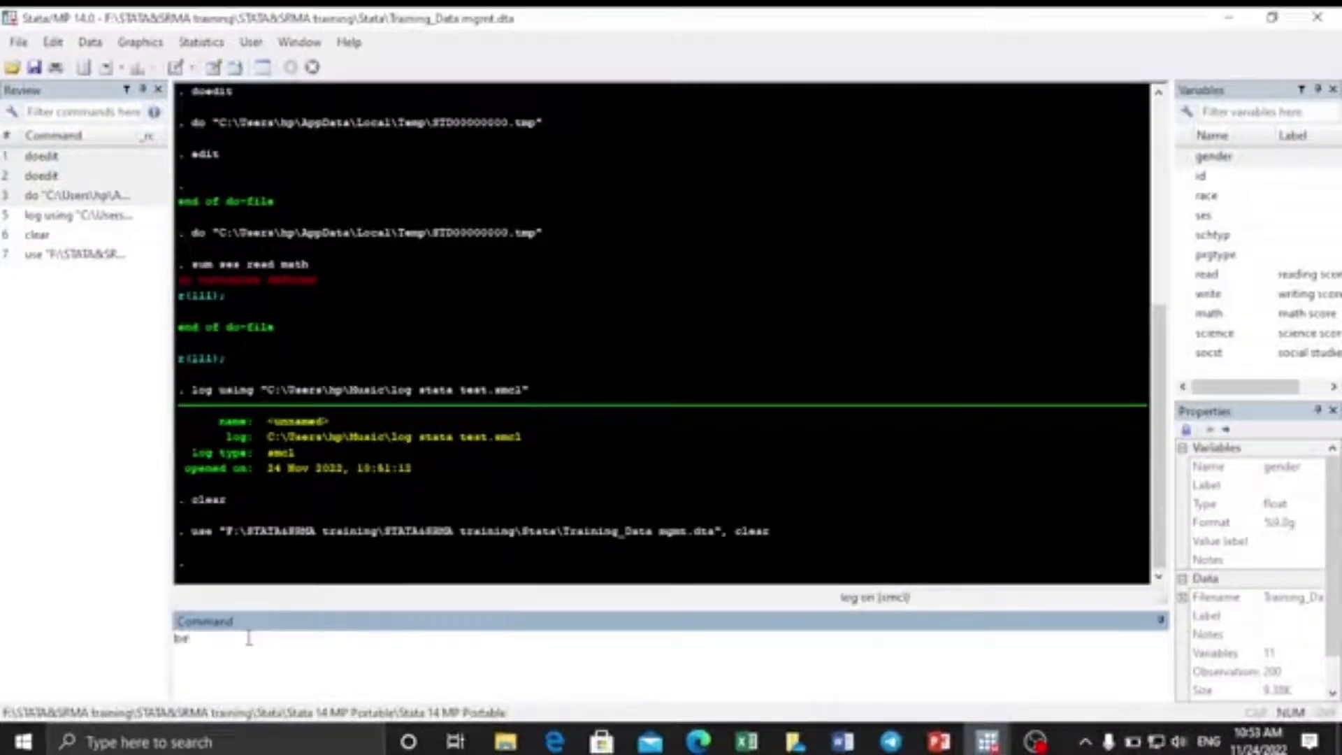
pyautogui.press('Return')
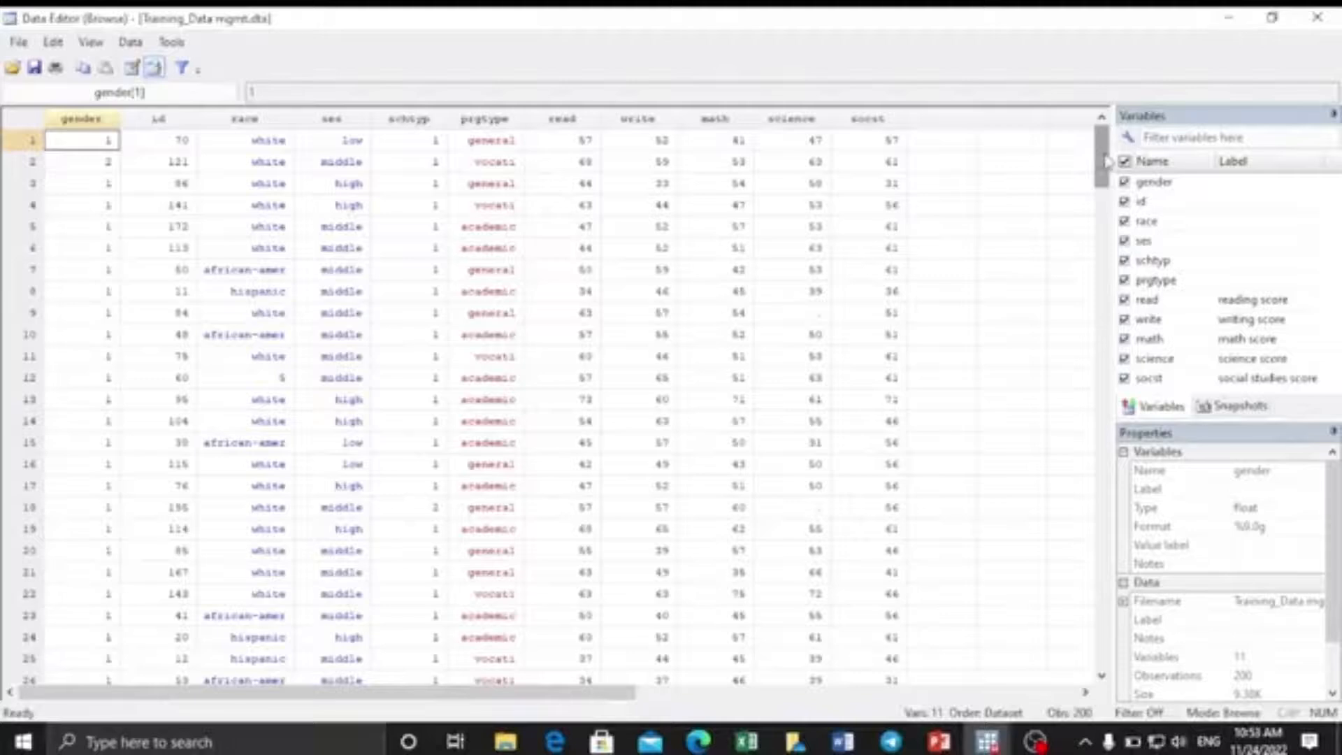
pyautogui.moveTo(1102, 161)
pyautogui.mouseDown()
pyautogui.moveTo(1122, 367)
pyautogui.moveTo(1104, 650)
pyautogui.moveTo(1092, 444)
pyautogui.moveTo(1101, 144)
pyautogui.moveTo(1103, 609)
pyautogui.moveTo(1144, 635)
pyautogui.moveTo(1112, 140)
pyautogui.mouseUp()
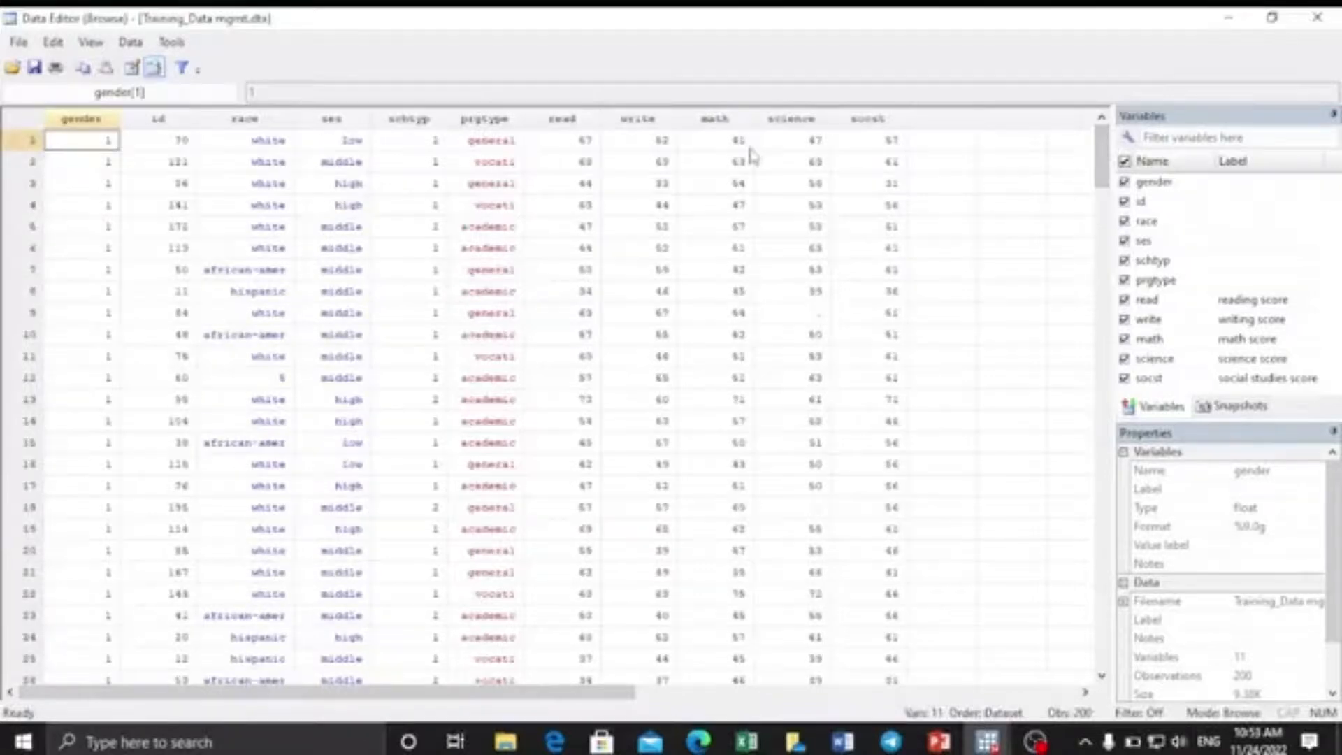
pyautogui.click(165, 144)
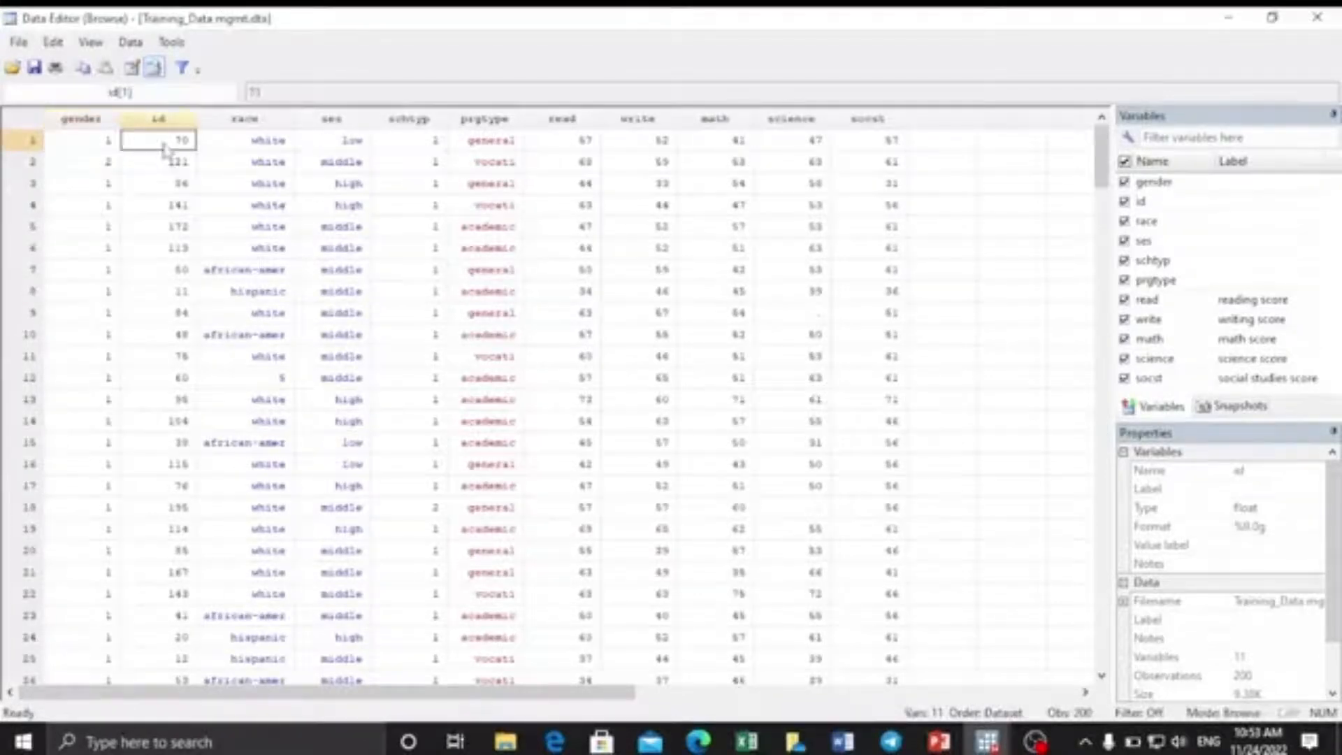
pyautogui.click(269, 147)
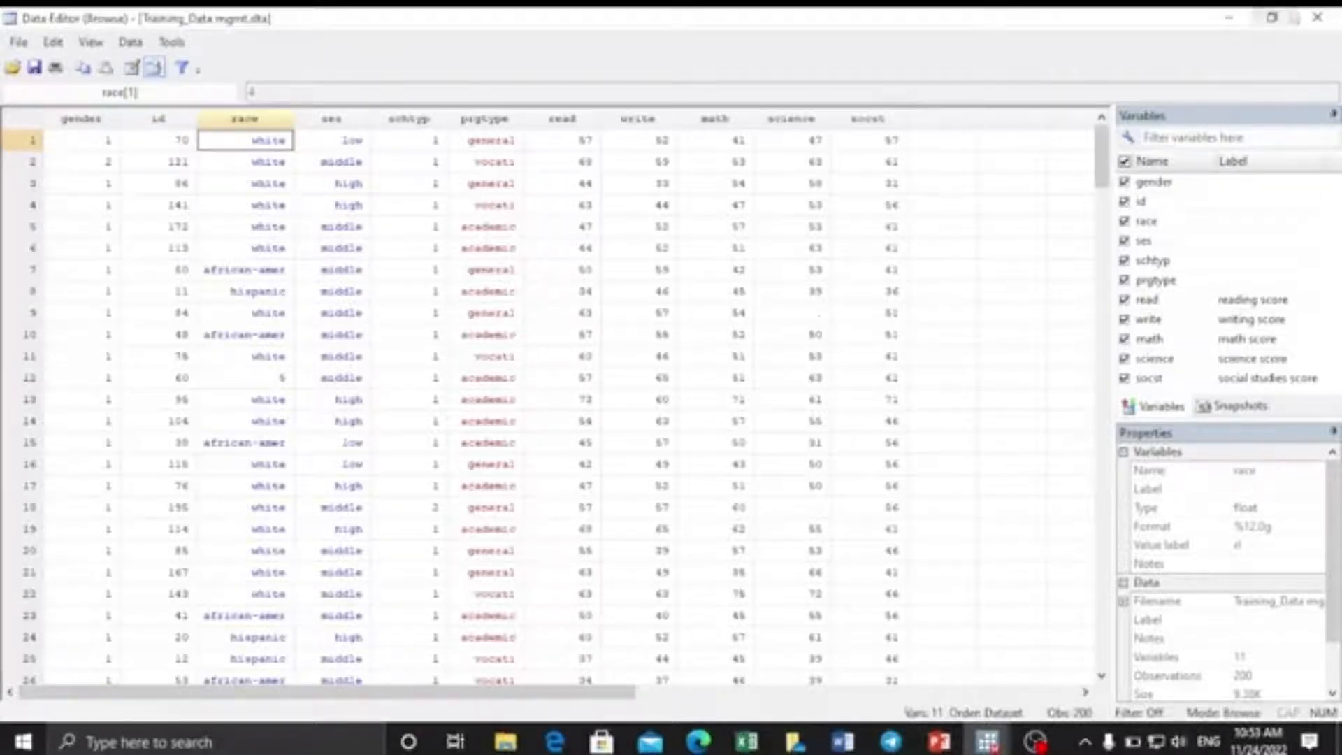
pyautogui.click(1321, 15)
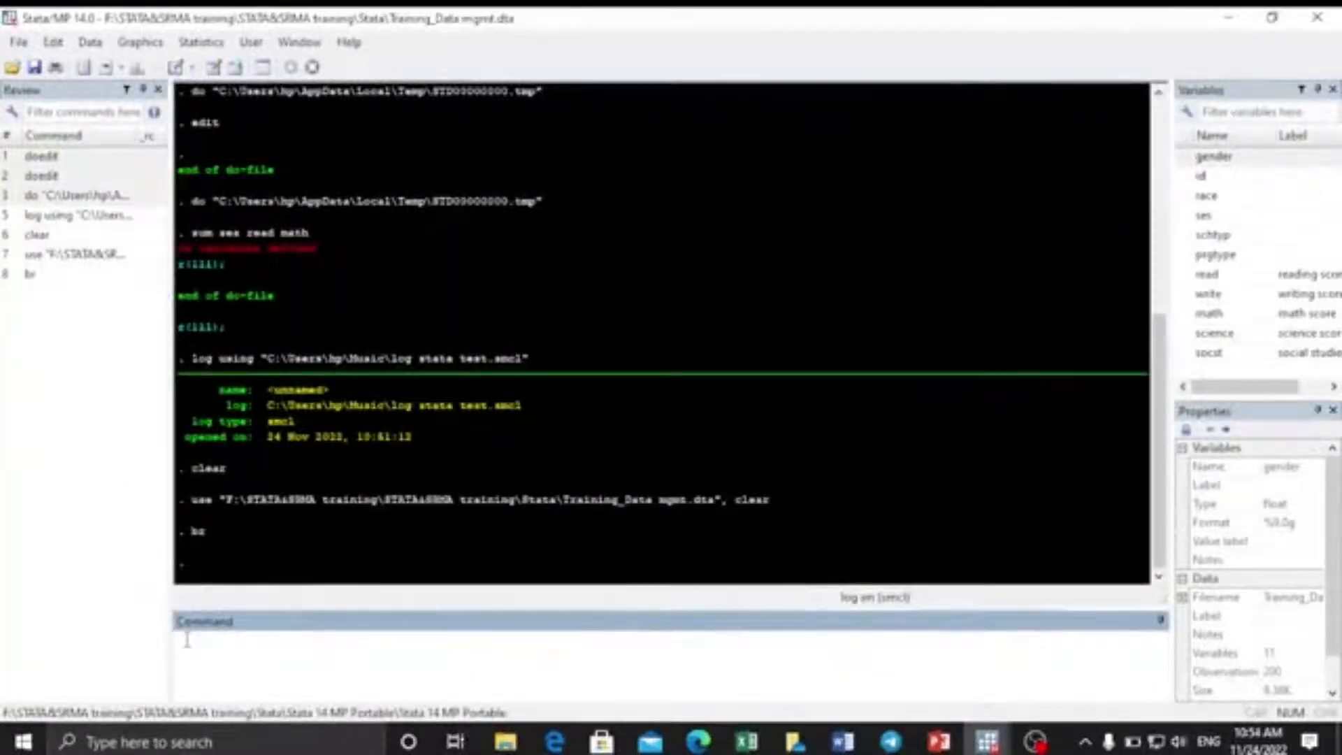
# Run the full browse command and close the data browser again.
pyautogui.write('browsese')
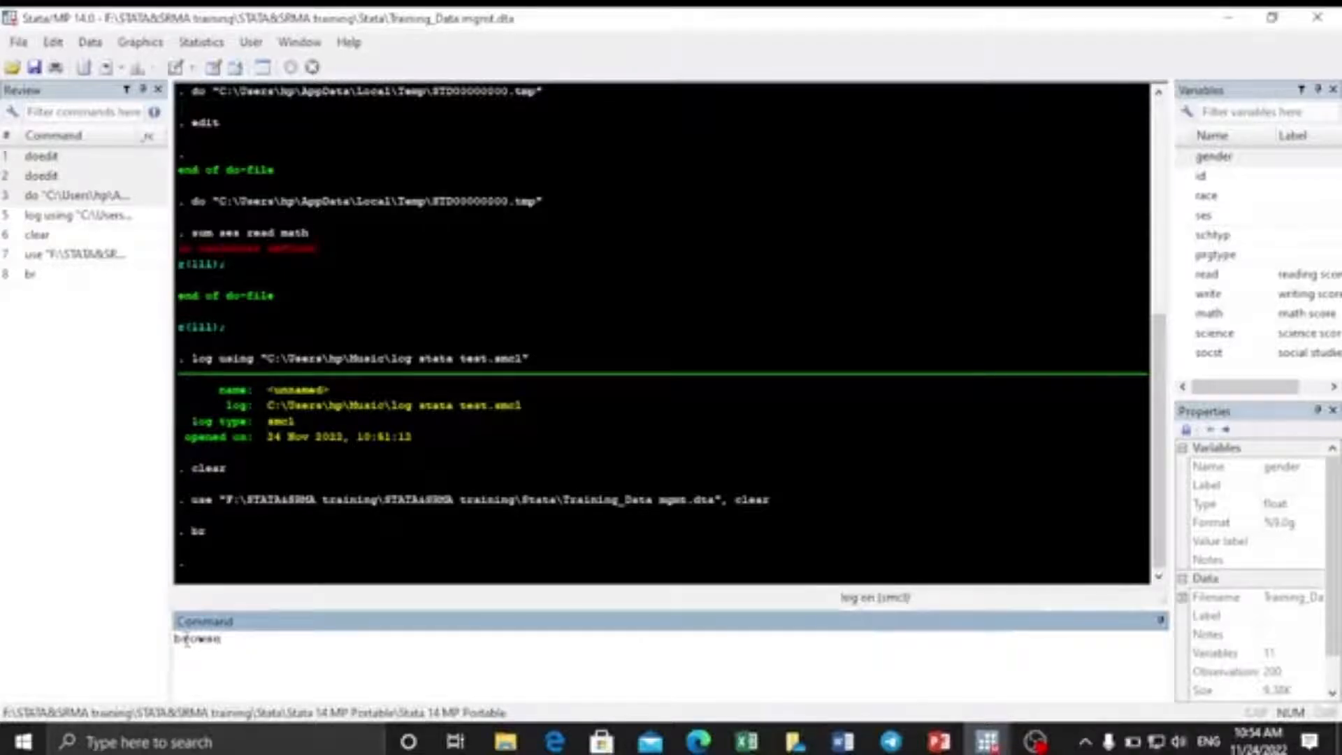
pyautogui.press('Return')
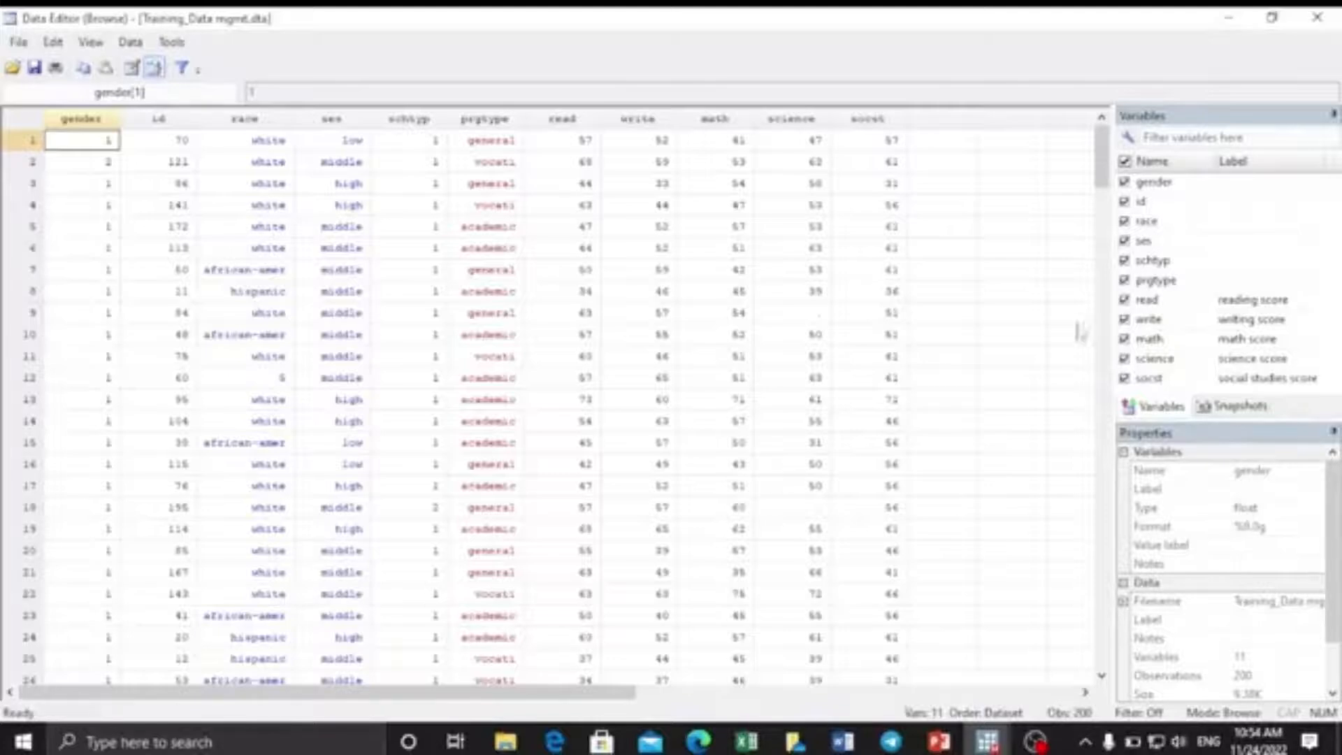
pyautogui.click(1317, 17)
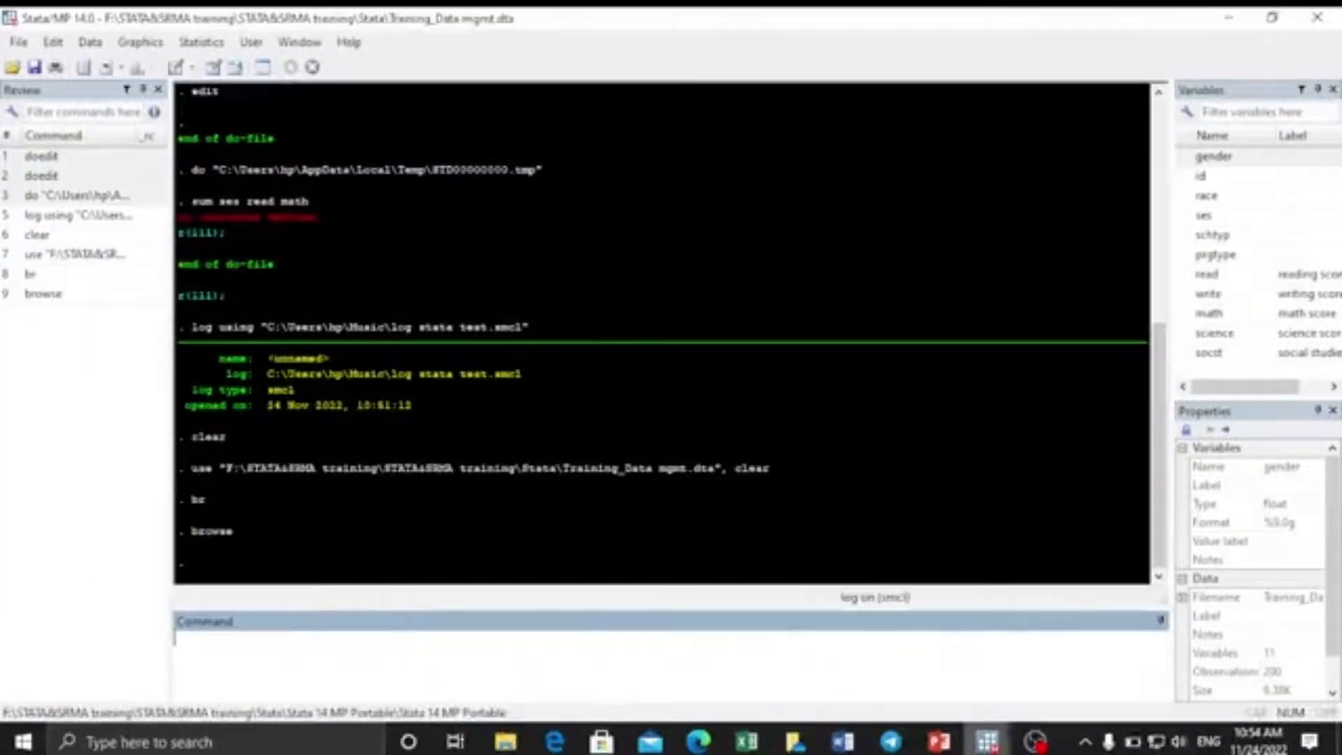
pyautogui.moveTo(992, 744)
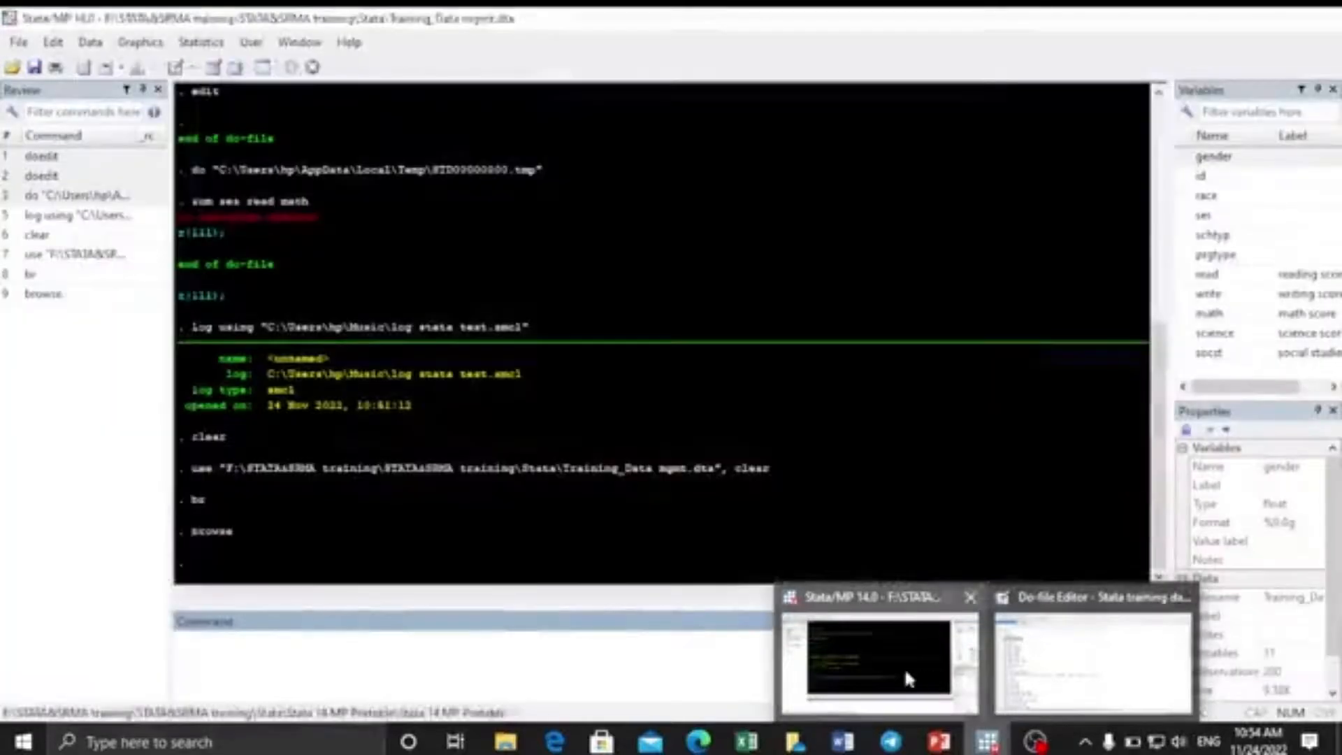
# Submit br [ gender ] to browse only gender; it fails with error r(101).
pyautogui.moveTo(921, 740)
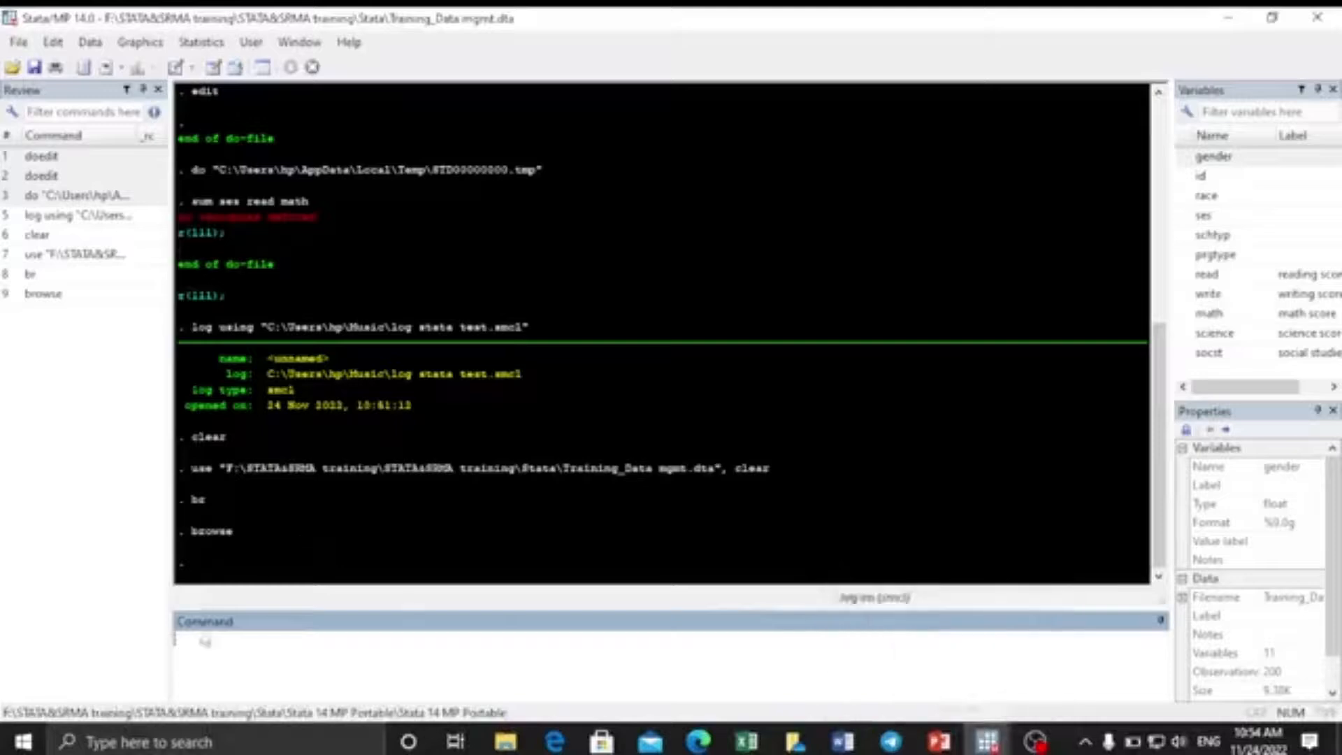
pyautogui.write('br')
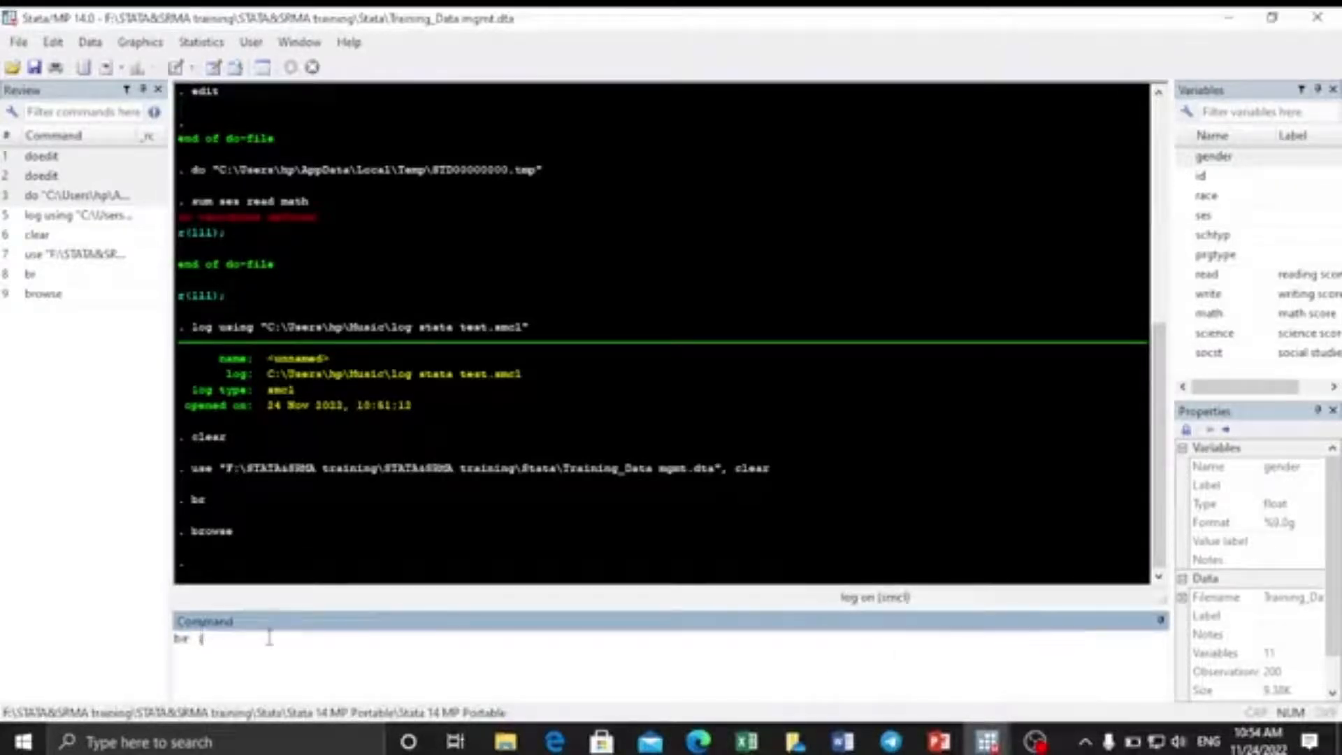
pyautogui.doubleClick(1186, 158)
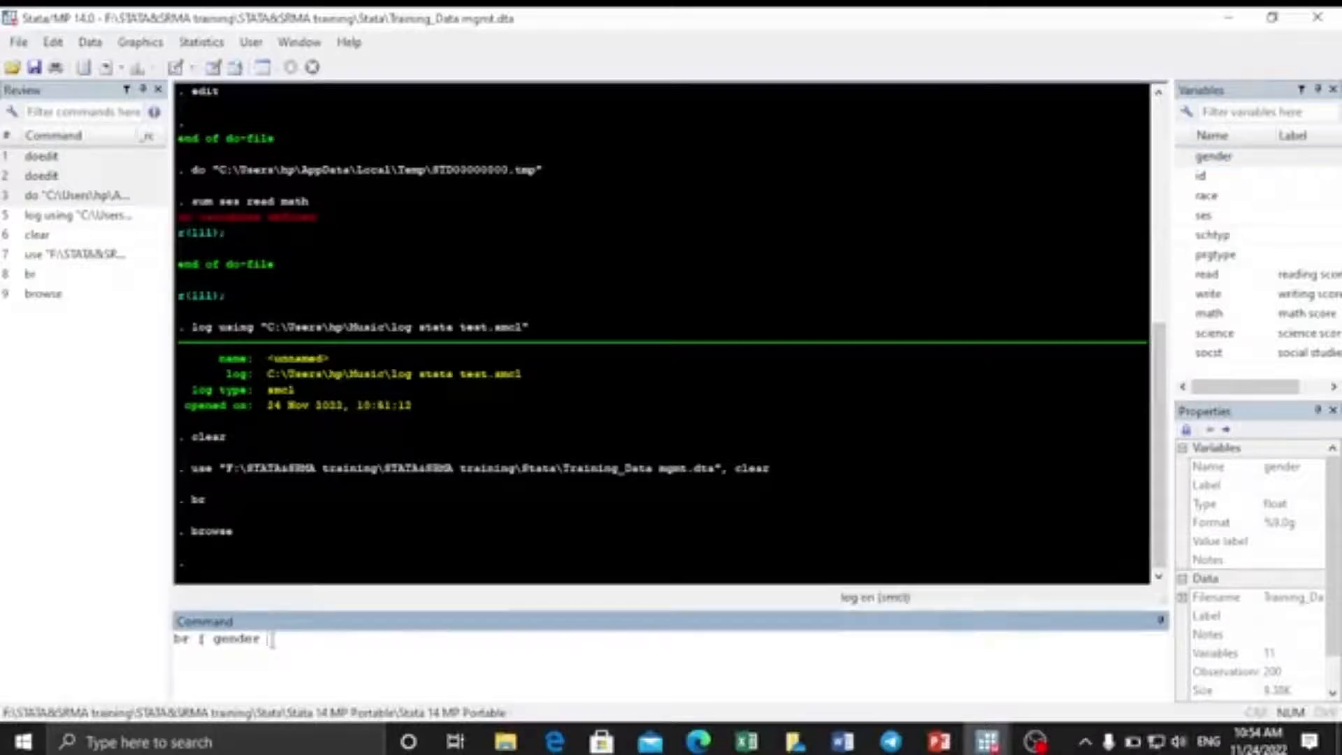
pyautogui.press('Escape')
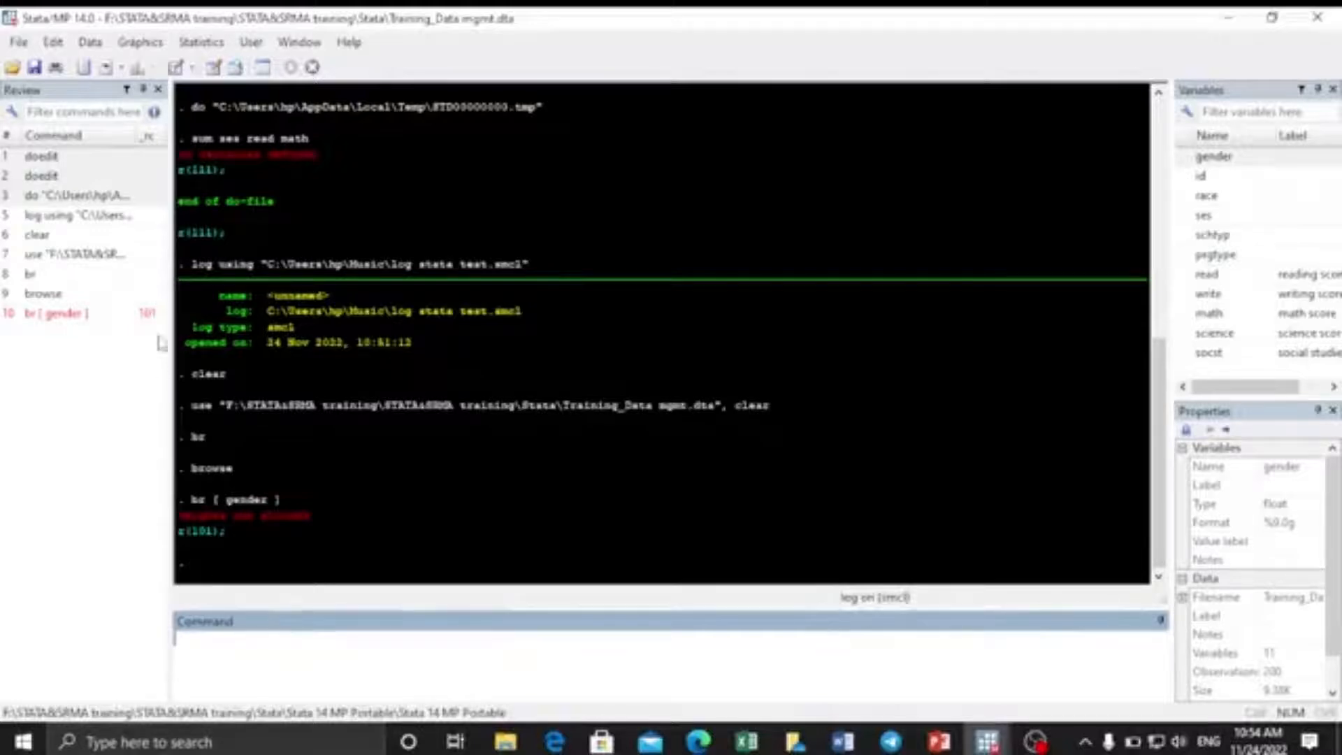
# Delete the failed br [ gender ] entry from the Review history.
pyautogui.click(49, 314)
pyautogui.rightClick(50, 316)
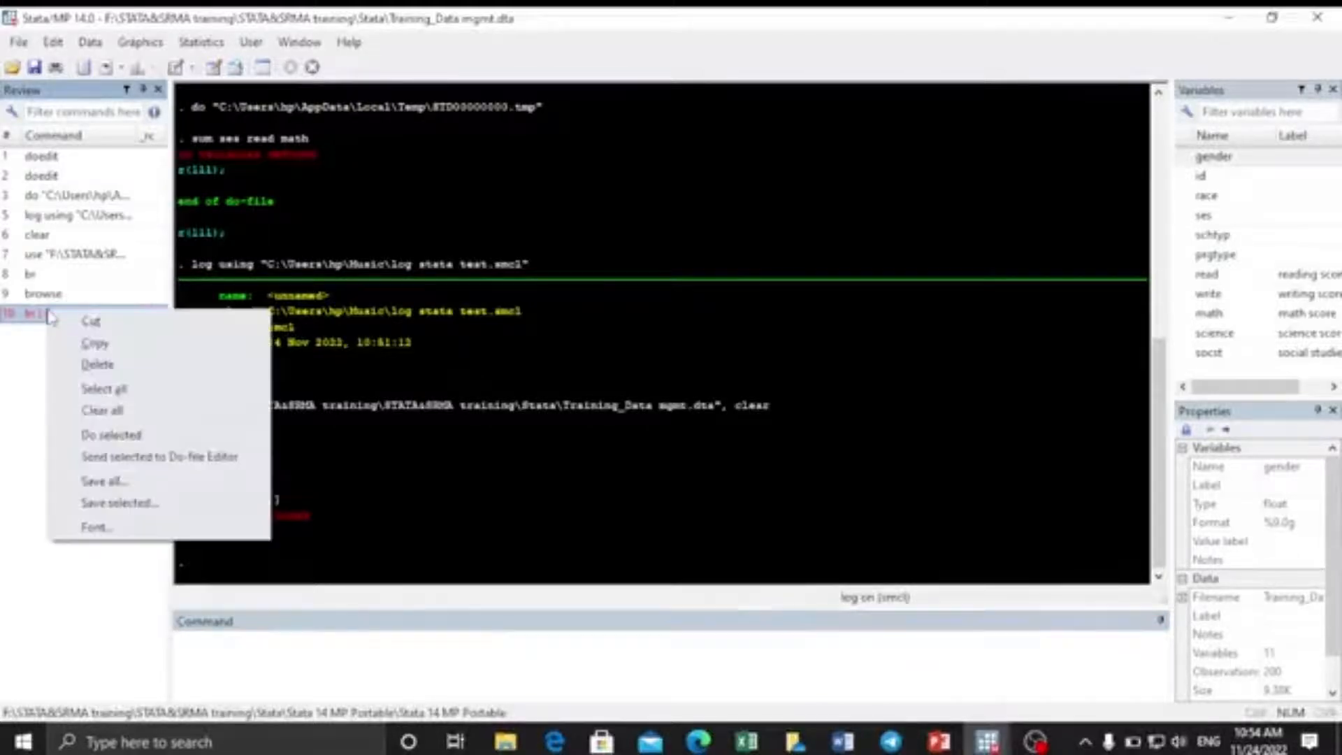
pyautogui.click(98, 365)
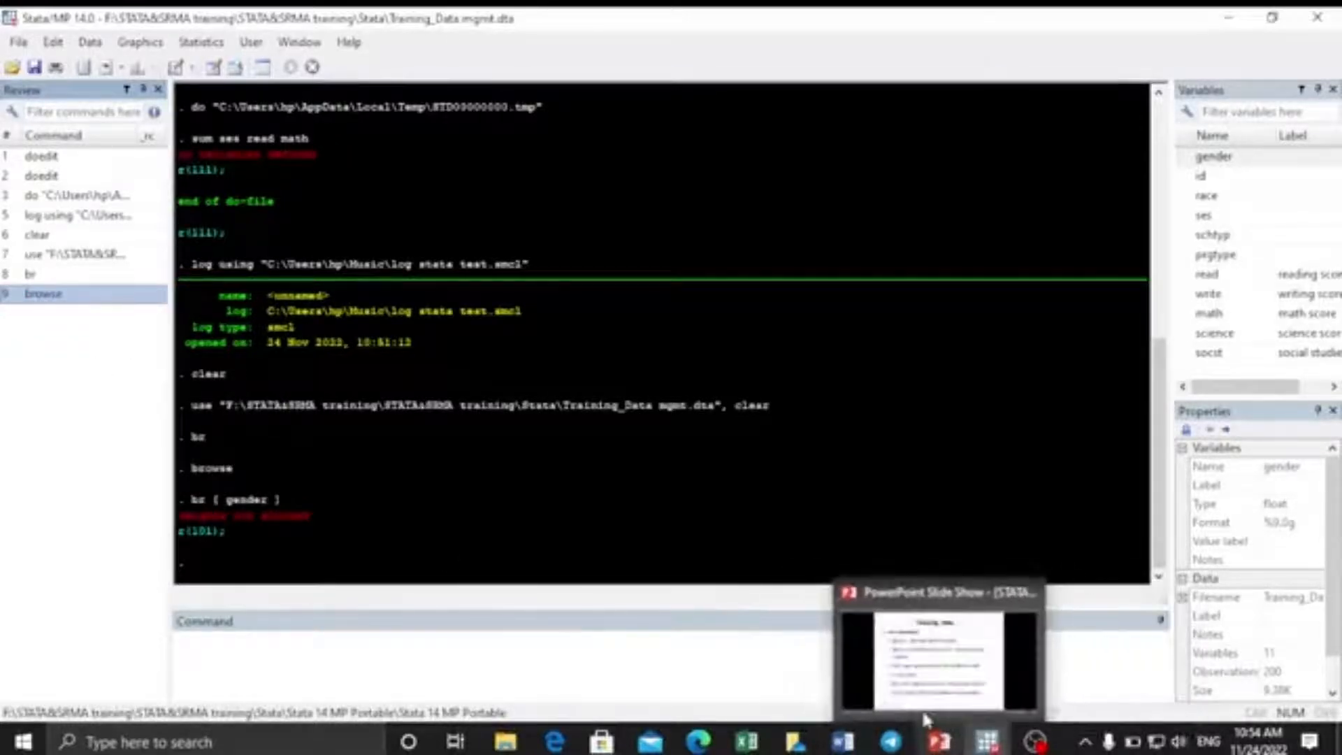
pyautogui.click(906, 677)
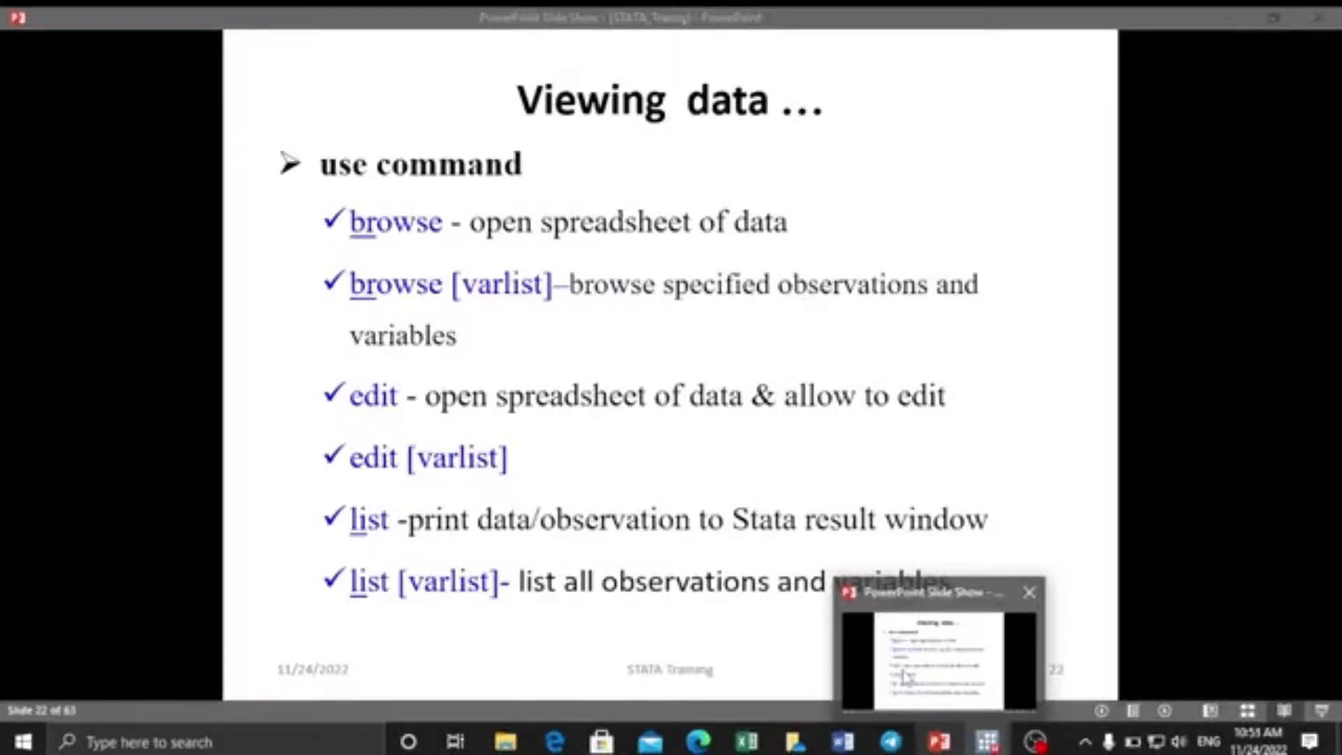
pyautogui.hotkey('alt', 'Tab')
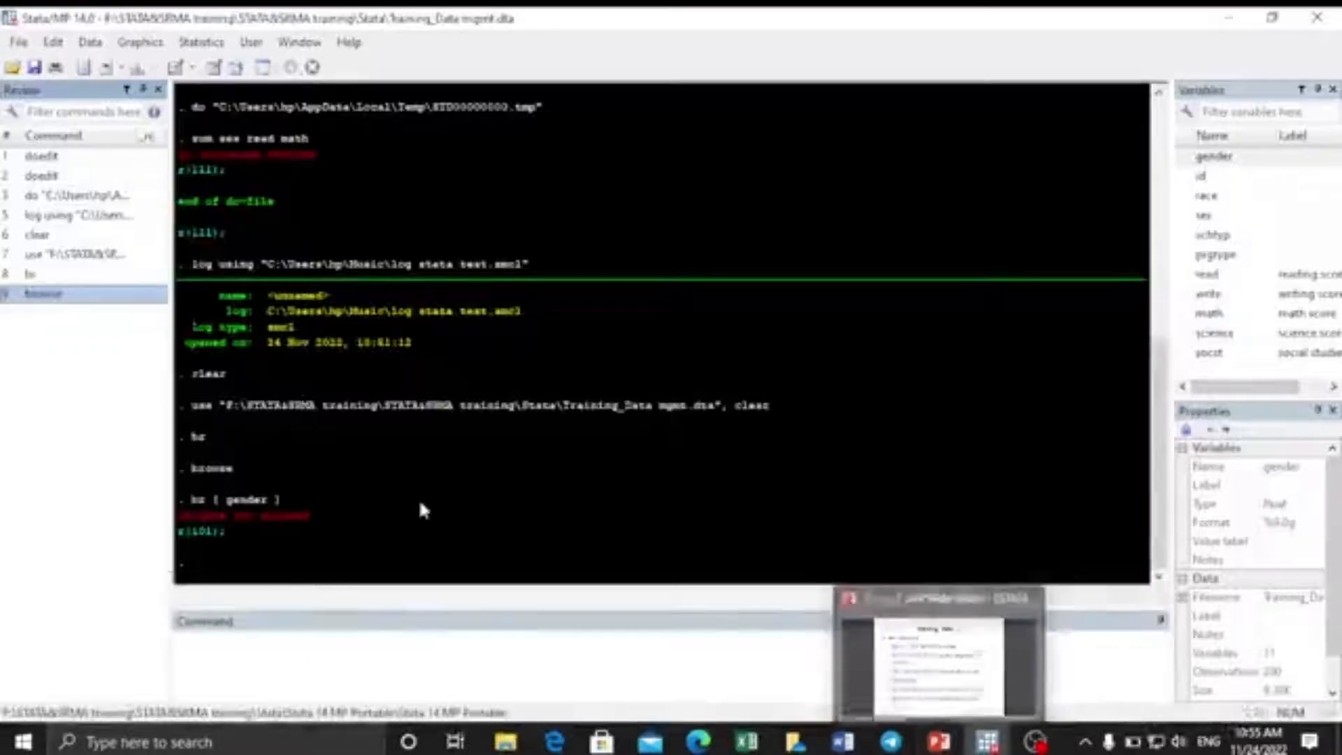
# Run edit, change row 1's id from 70 to 80, reject the change, and close the editor.
pyautogui.click(214, 655)
pyautogui.write('sum')
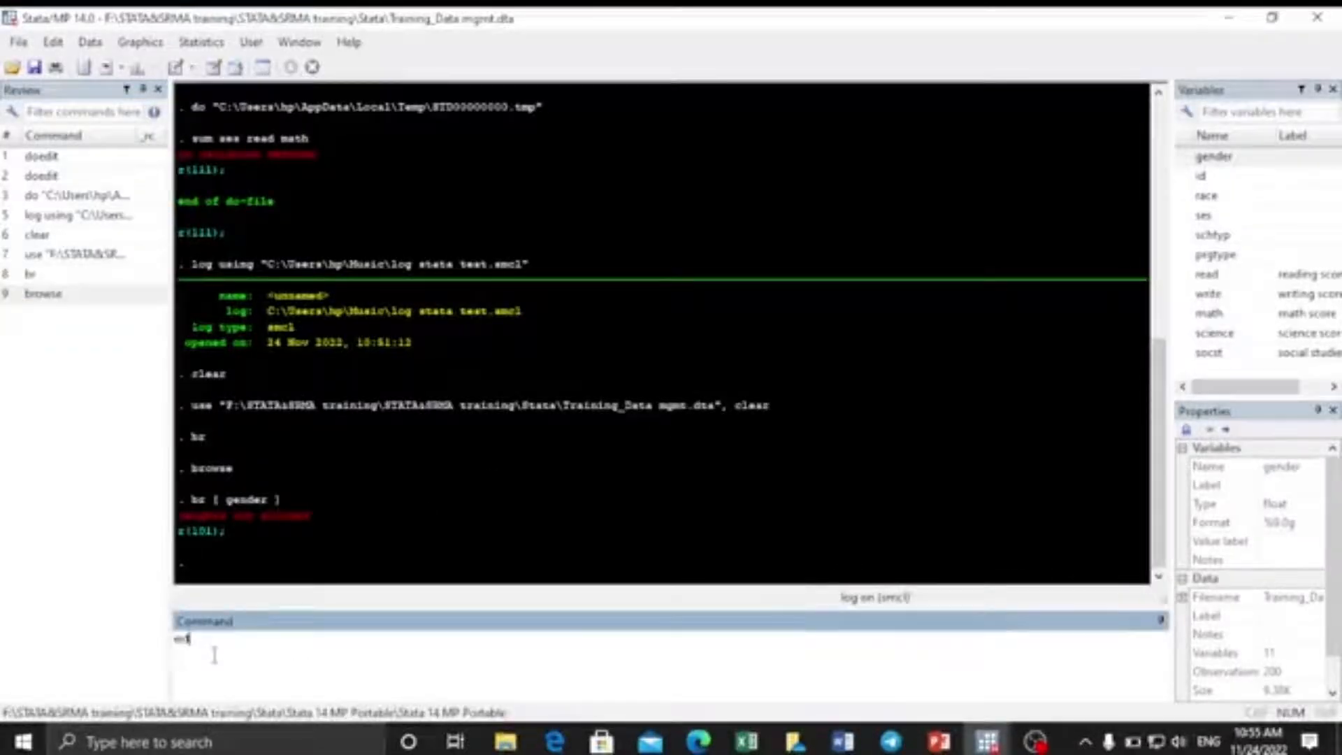
pyautogui.write('t')
pyautogui.press('Return')
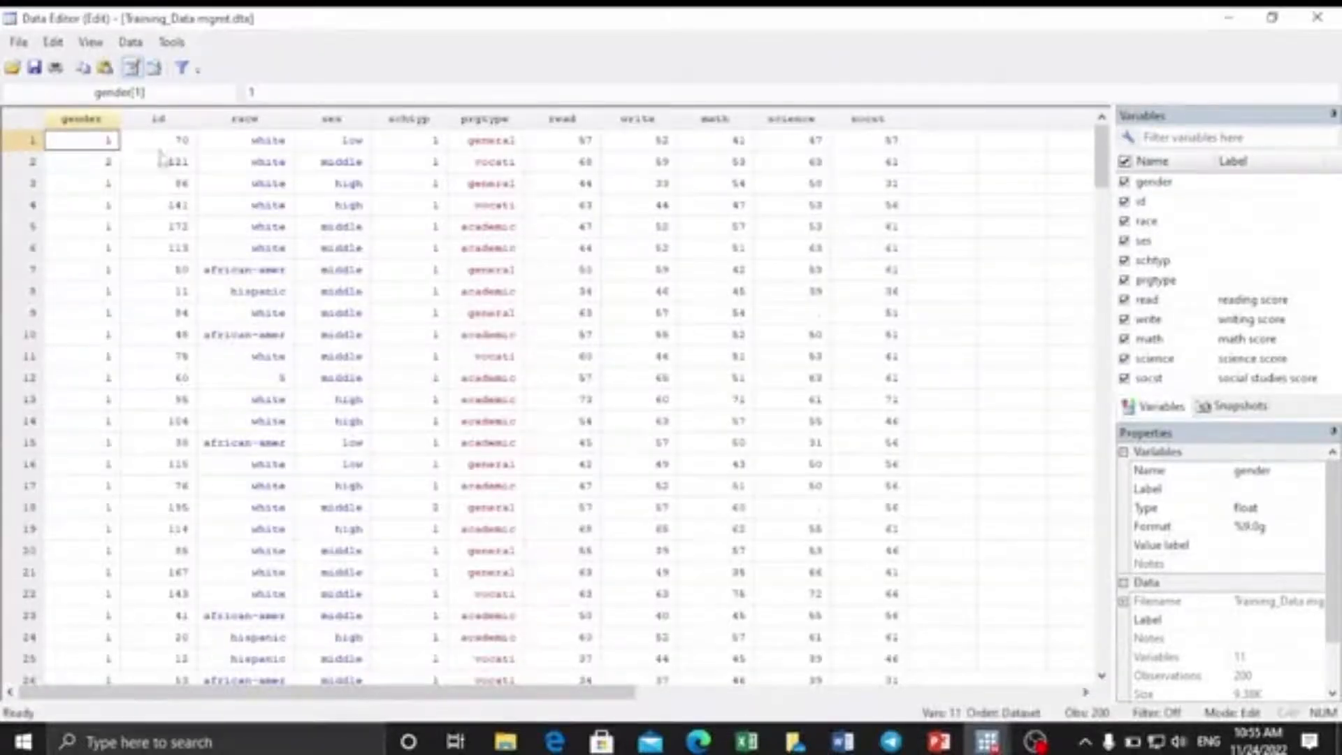
pyautogui.click(183, 140)
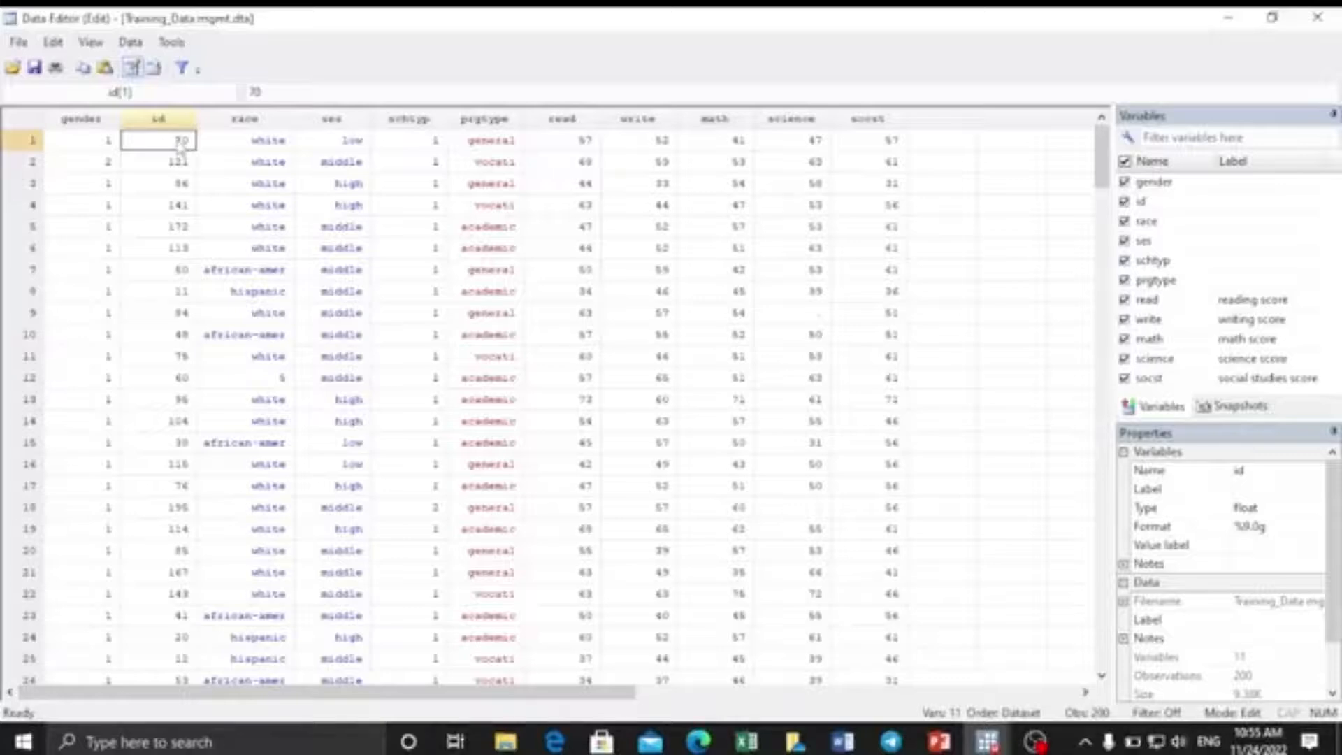
pyautogui.write('80')
pyautogui.press('Return')
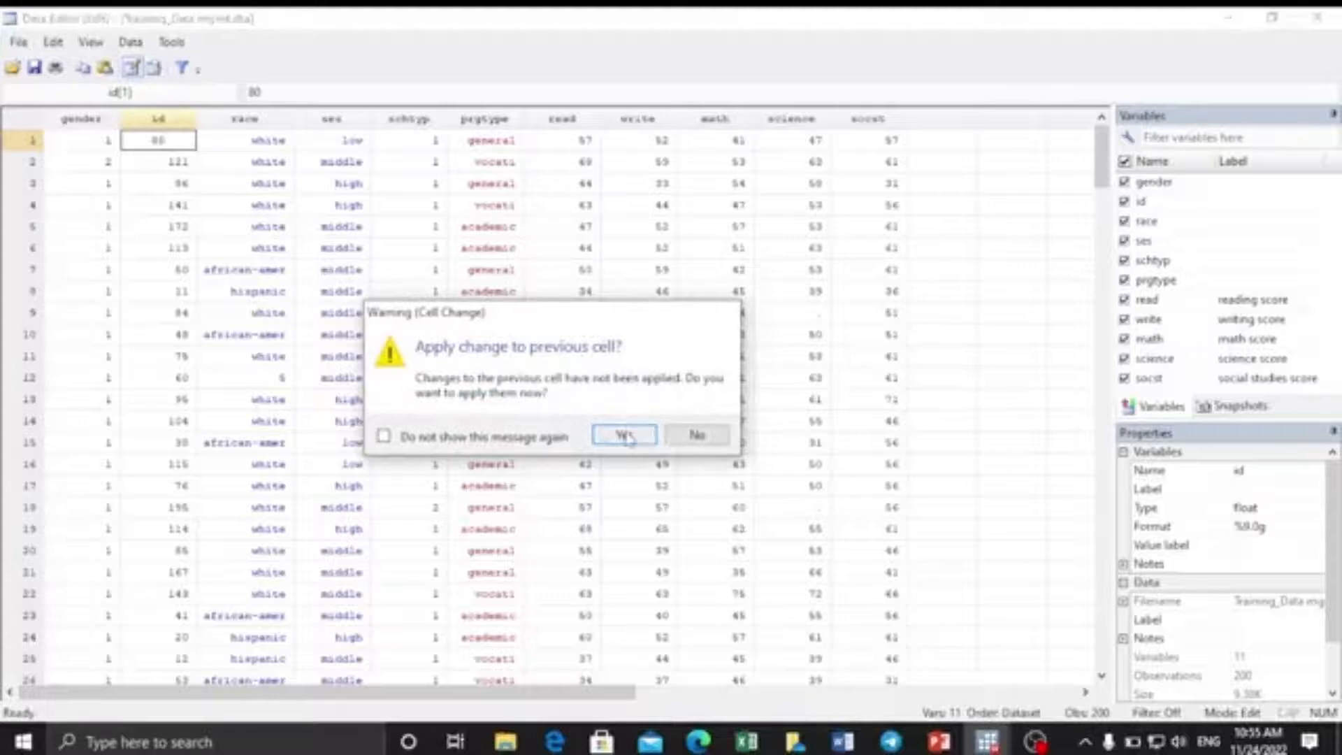
pyautogui.click(685, 443)
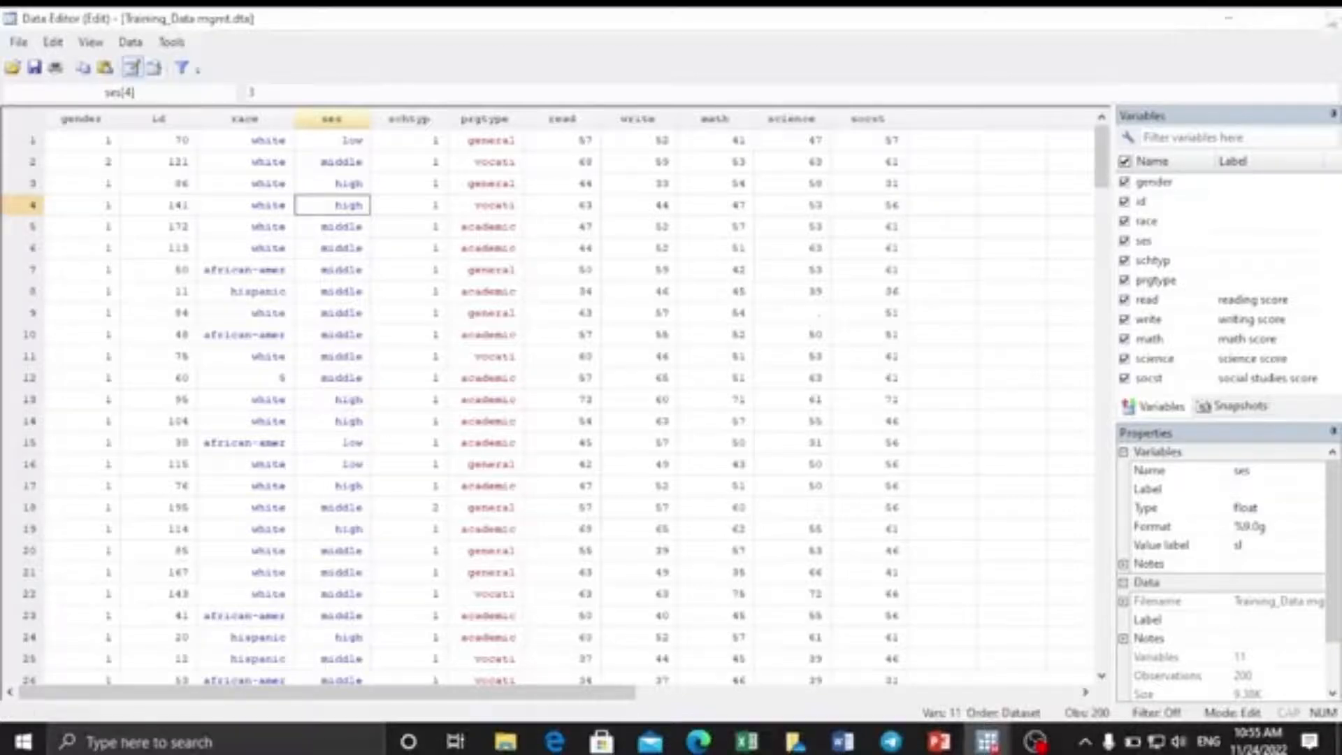
pyautogui.click(1317, 16)
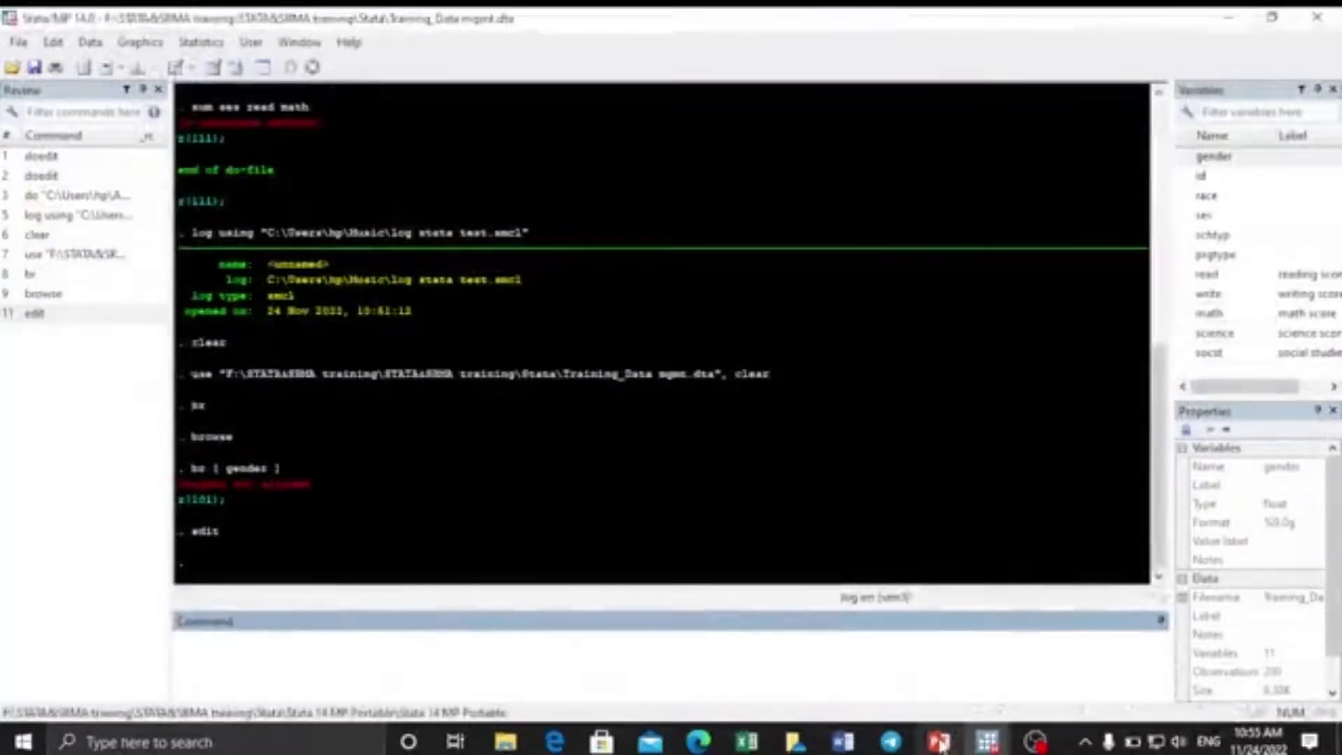
pyautogui.moveTo(939, 741)
pyautogui.click(900, 689)
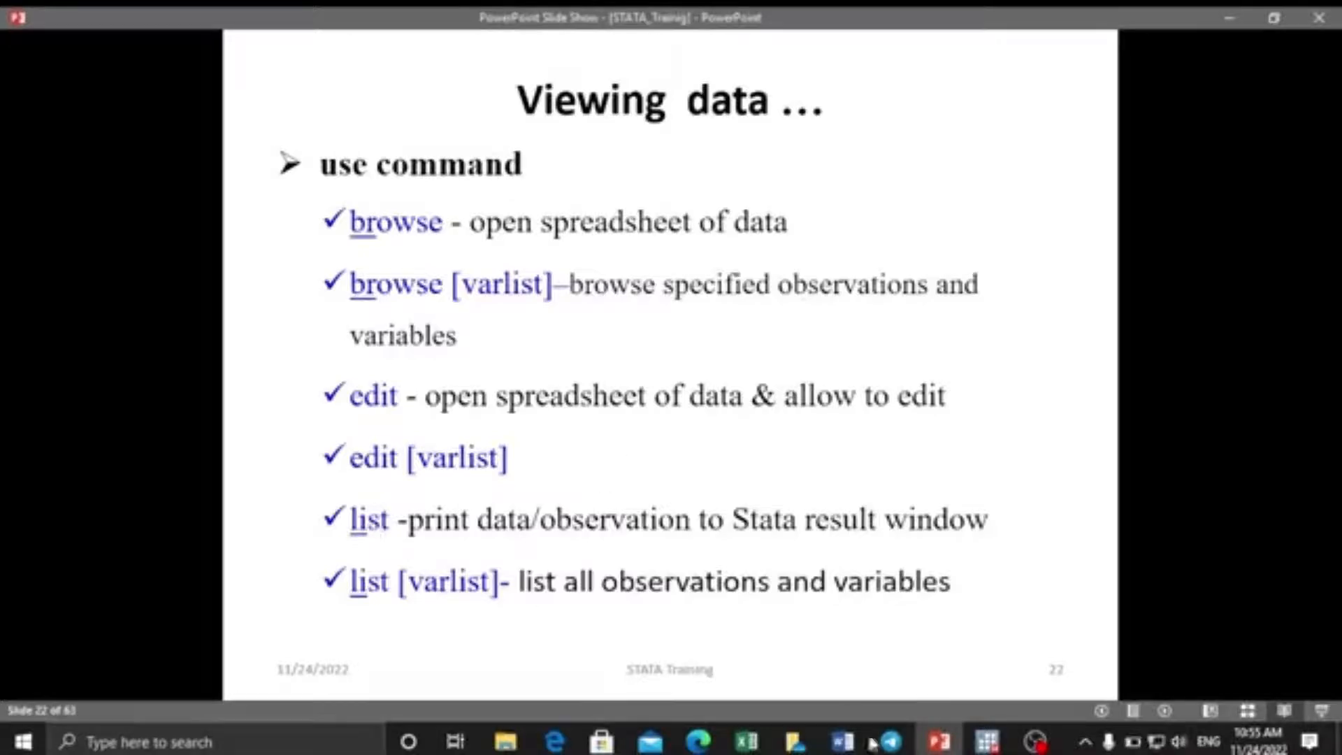
pyautogui.moveTo(975, 746)
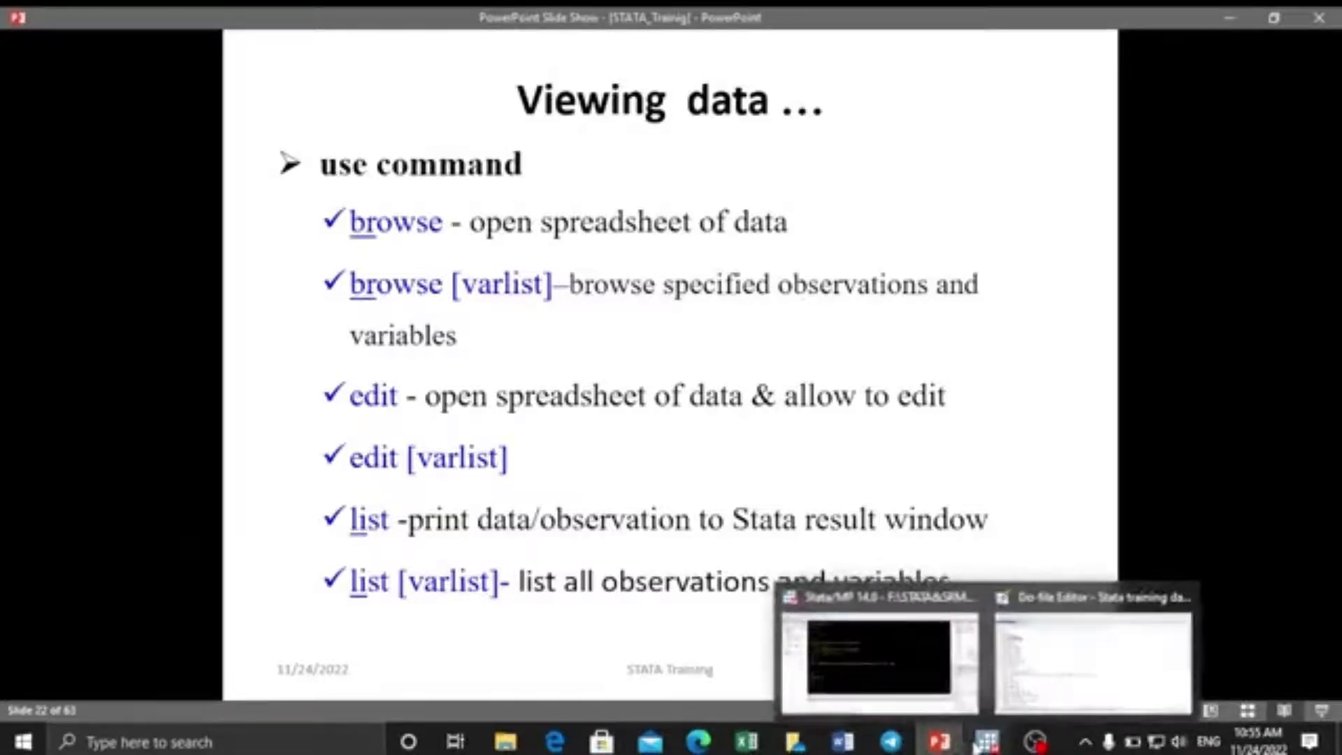
pyautogui.click(815, 657)
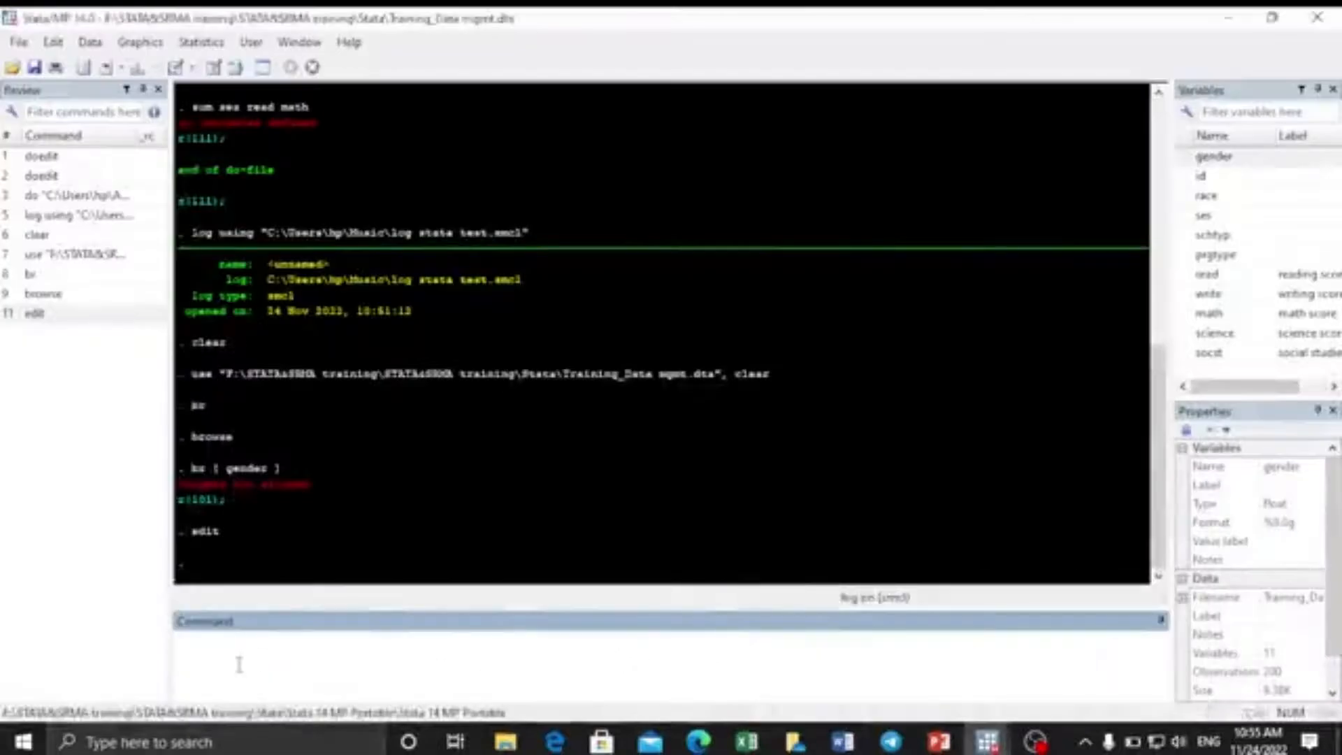
# List every observation, paging through --more-- to the end of the output.
pyautogui.write('list')
pyautogui.press('Return')
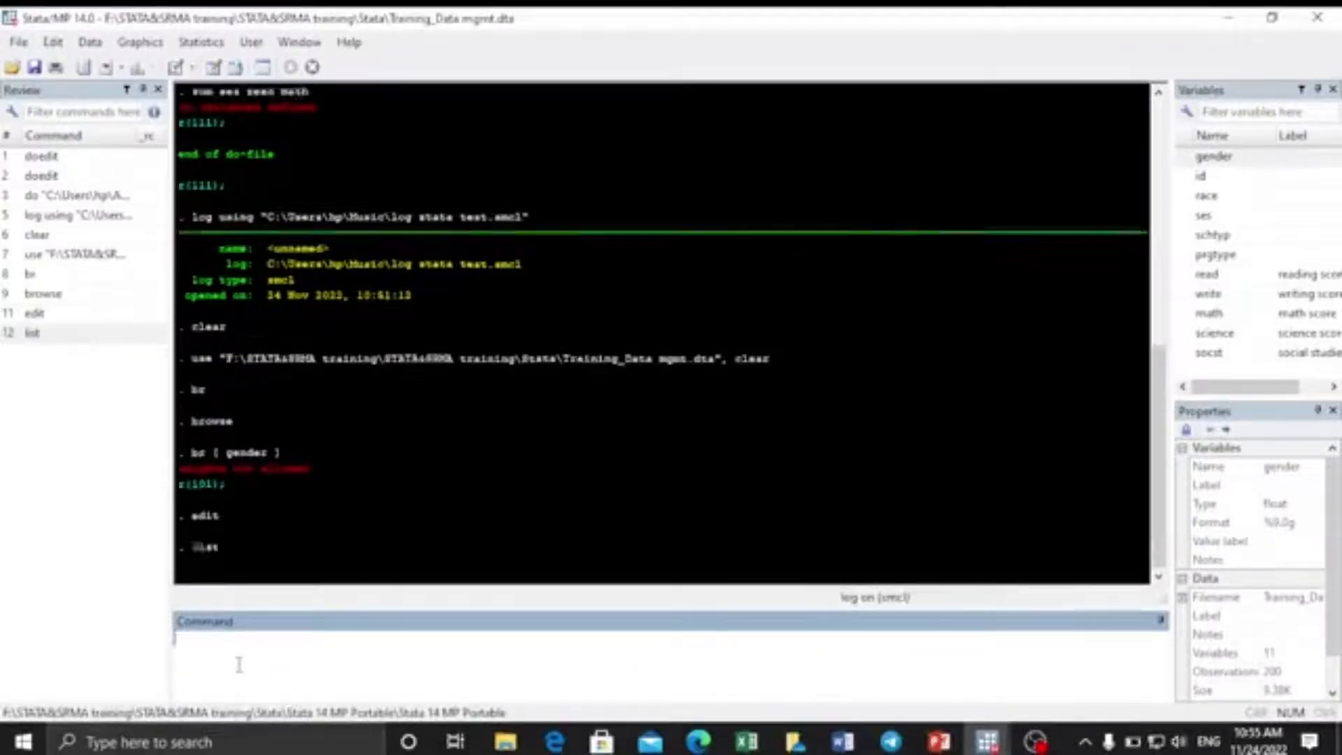
pyautogui.click(207, 573)
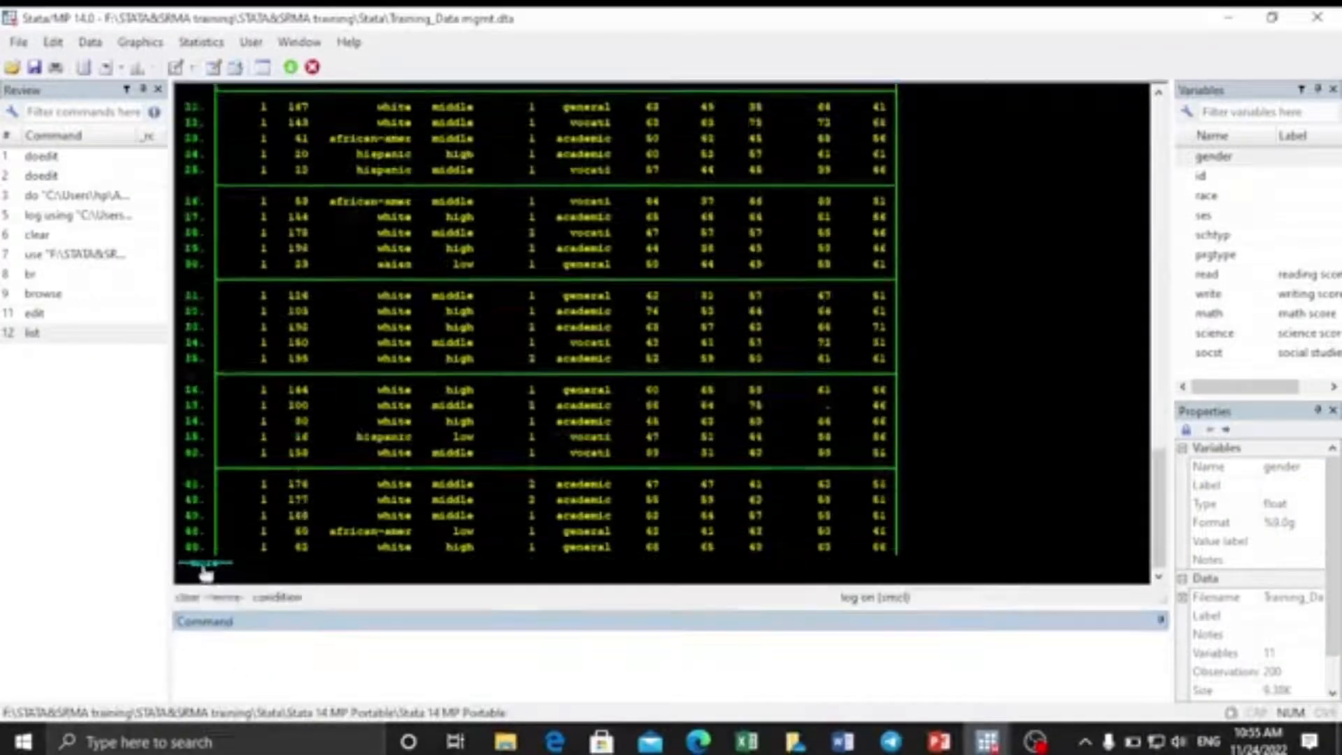
pyautogui.click(207, 573)
pyautogui.click(206, 573)
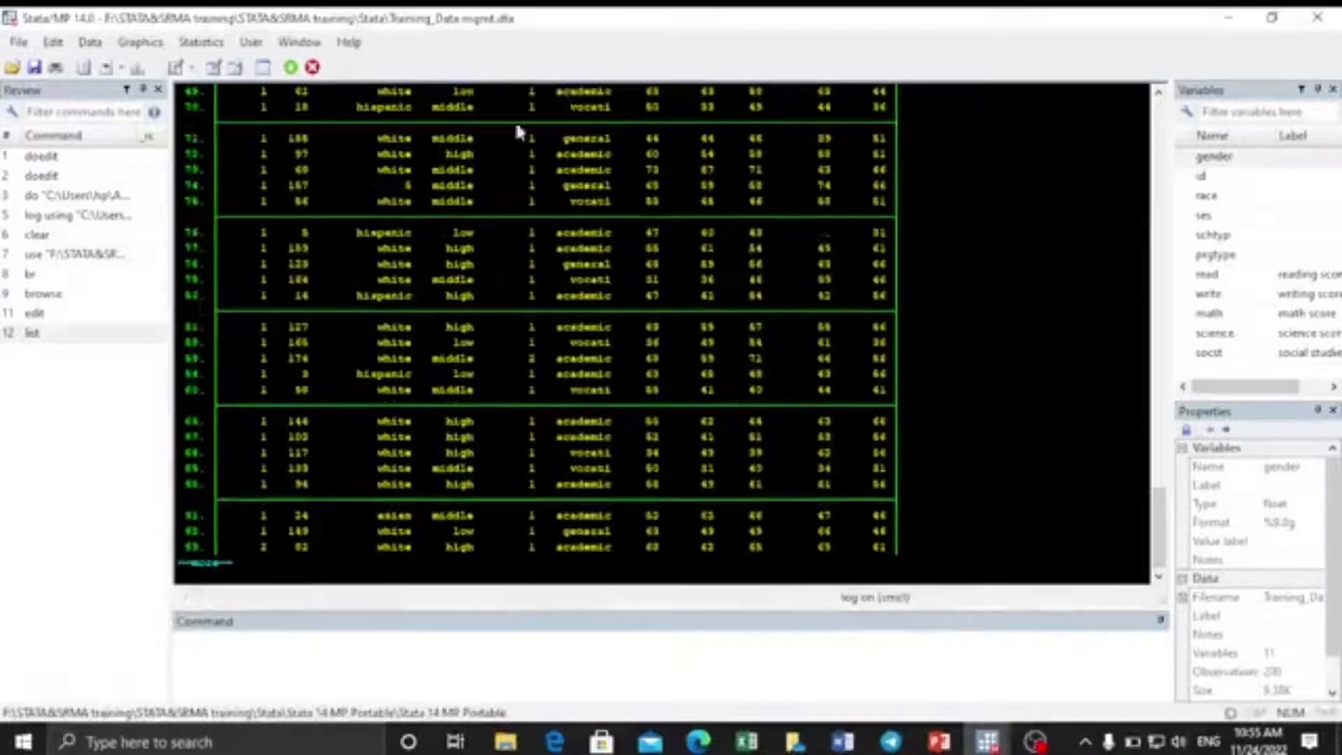
pyautogui.press('Return')
pyautogui.click(207, 570)
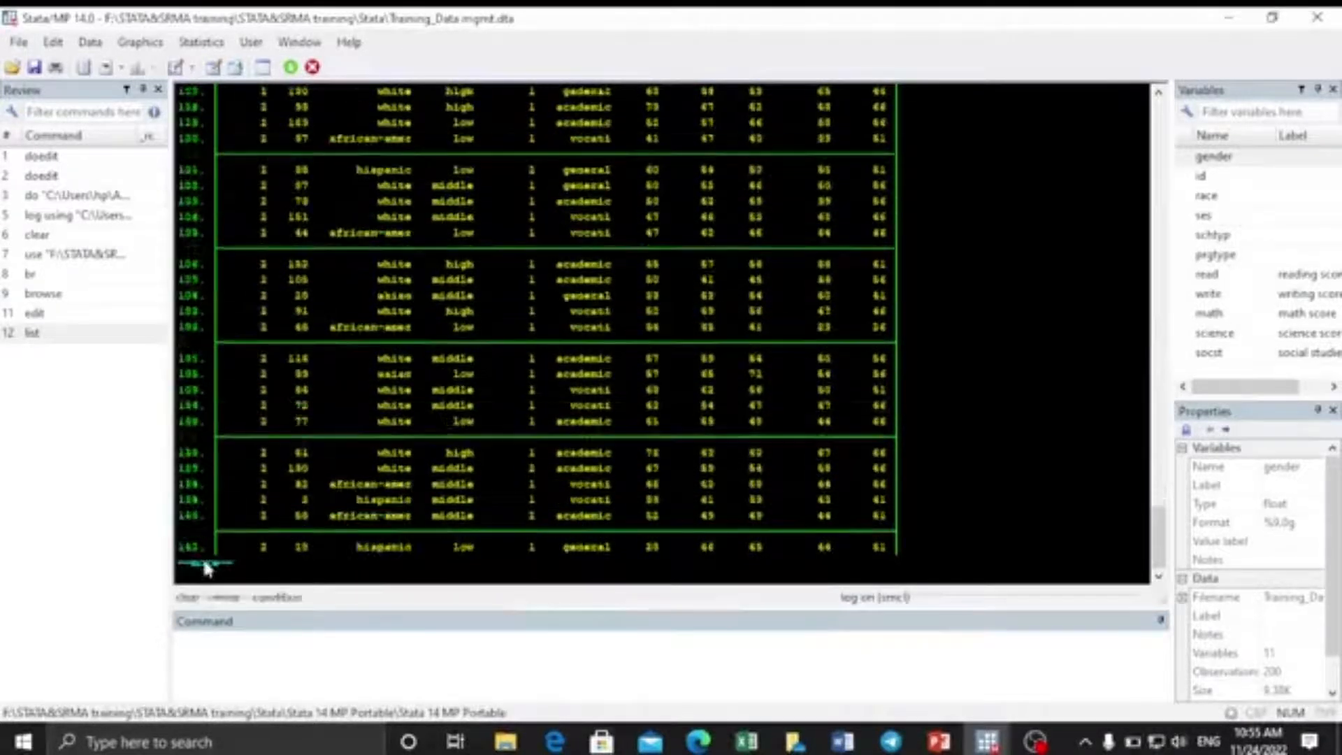
pyautogui.click(206, 570)
pyautogui.click(206, 570)
pyautogui.click(206, 569)
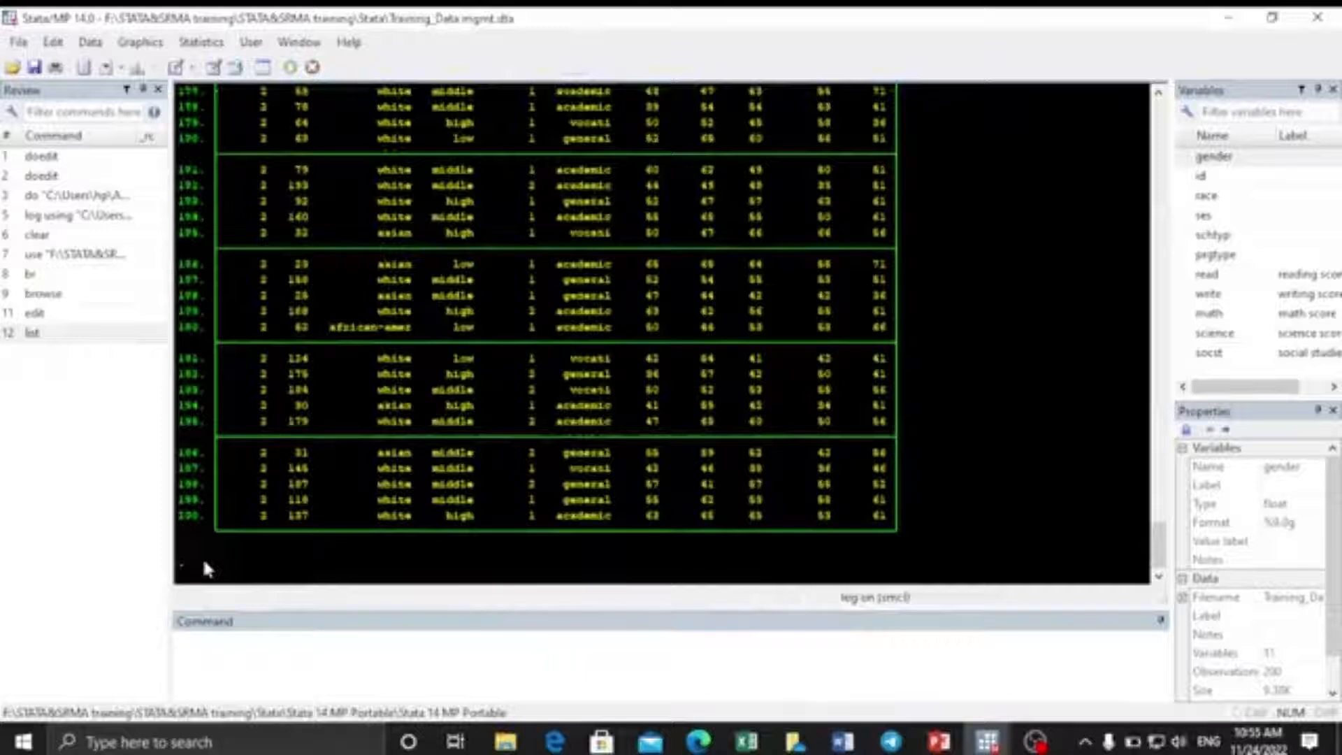
# Run list gender and page through to observation 200.
pyautogui.click(227, 640)
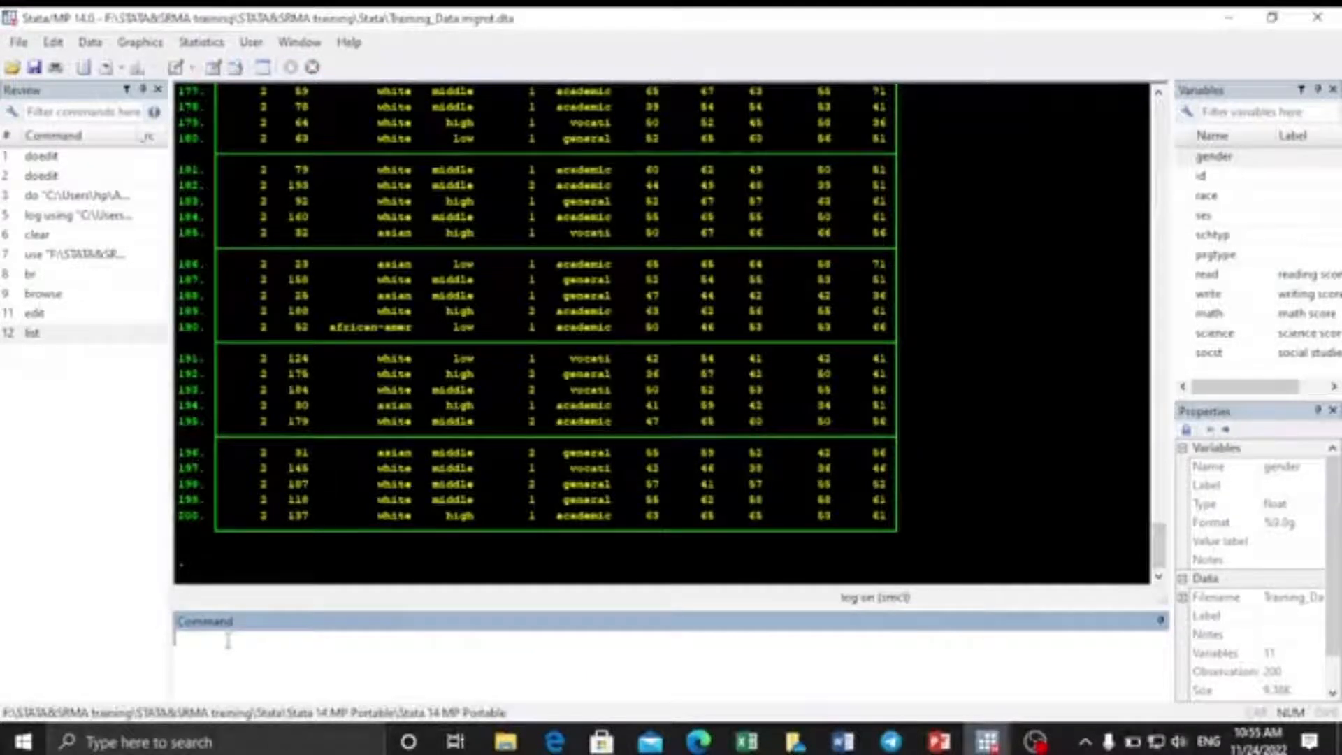
pyautogui.write('list')
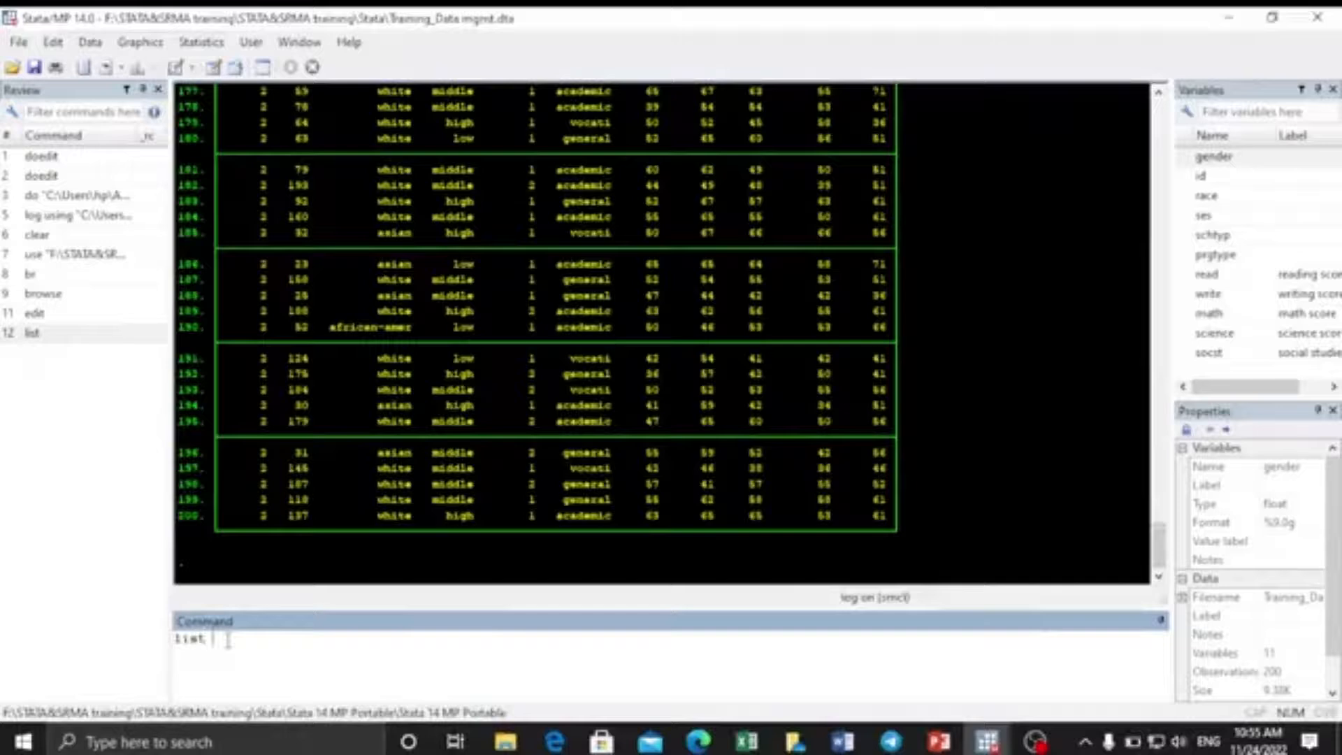
pyautogui.click(1185, 158)
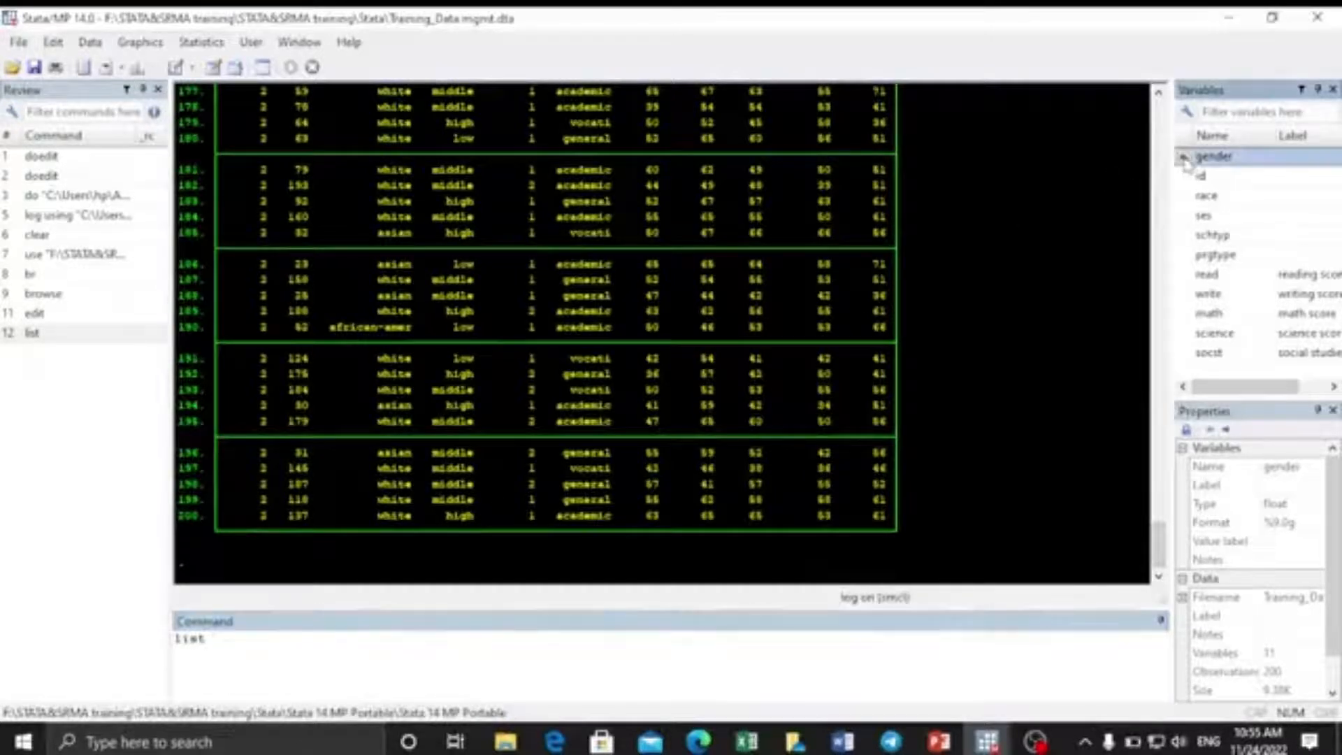
pyautogui.click(1185, 158)
pyautogui.click(297, 654)
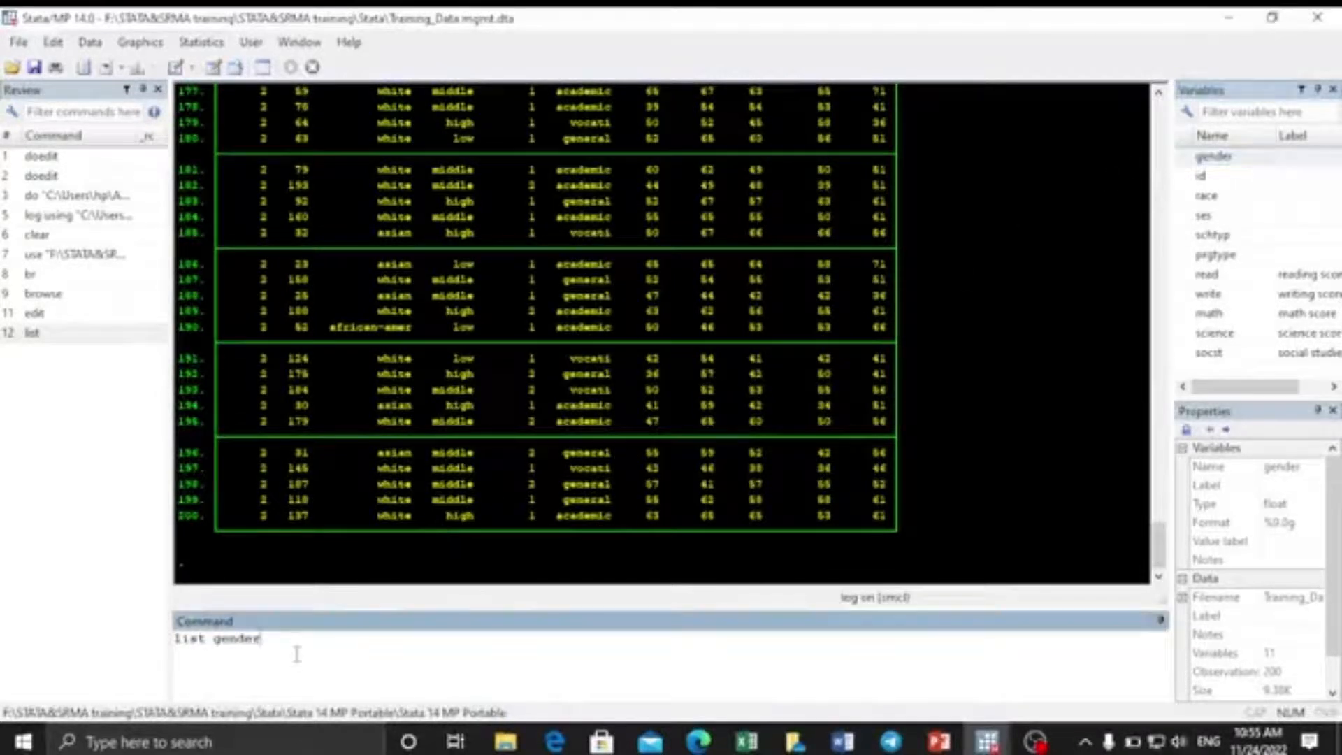
pyautogui.press('Return')
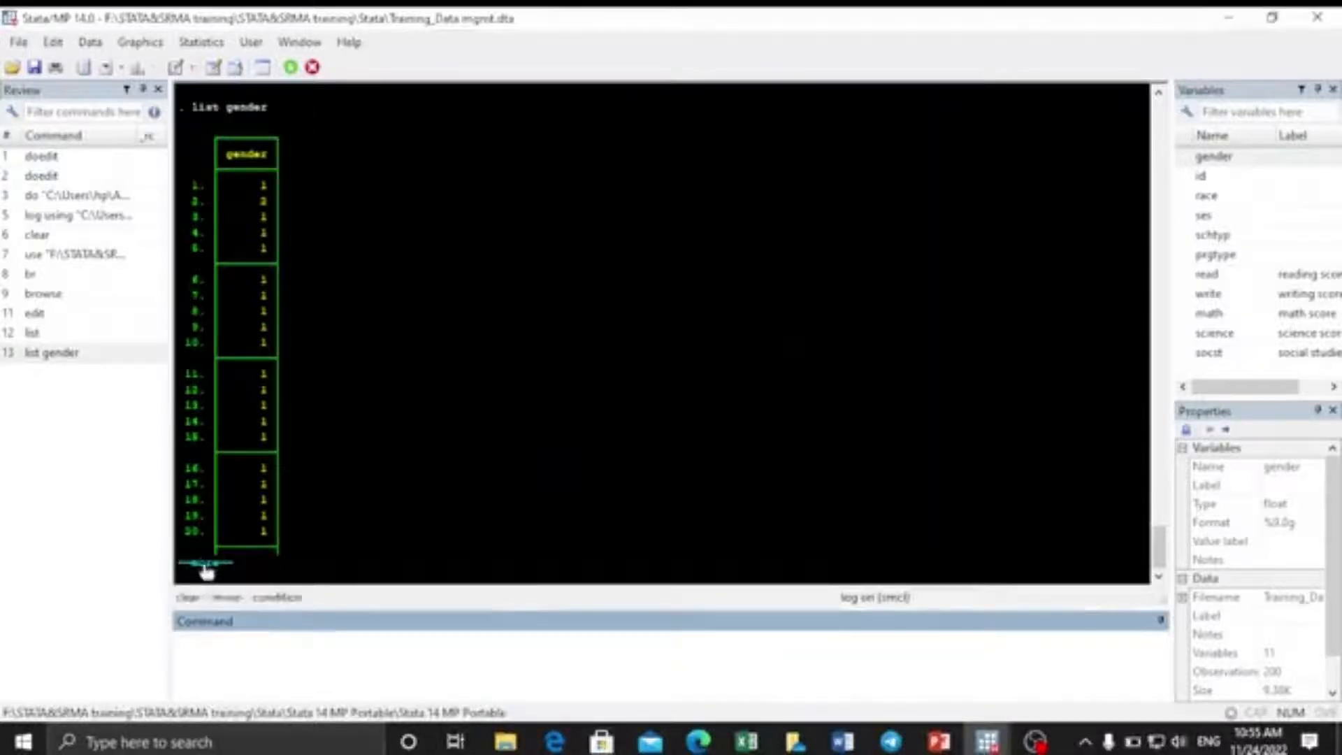
pyautogui.click(206, 565)
pyautogui.click(205, 565)
pyautogui.click(206, 564)
pyautogui.click(205, 565)
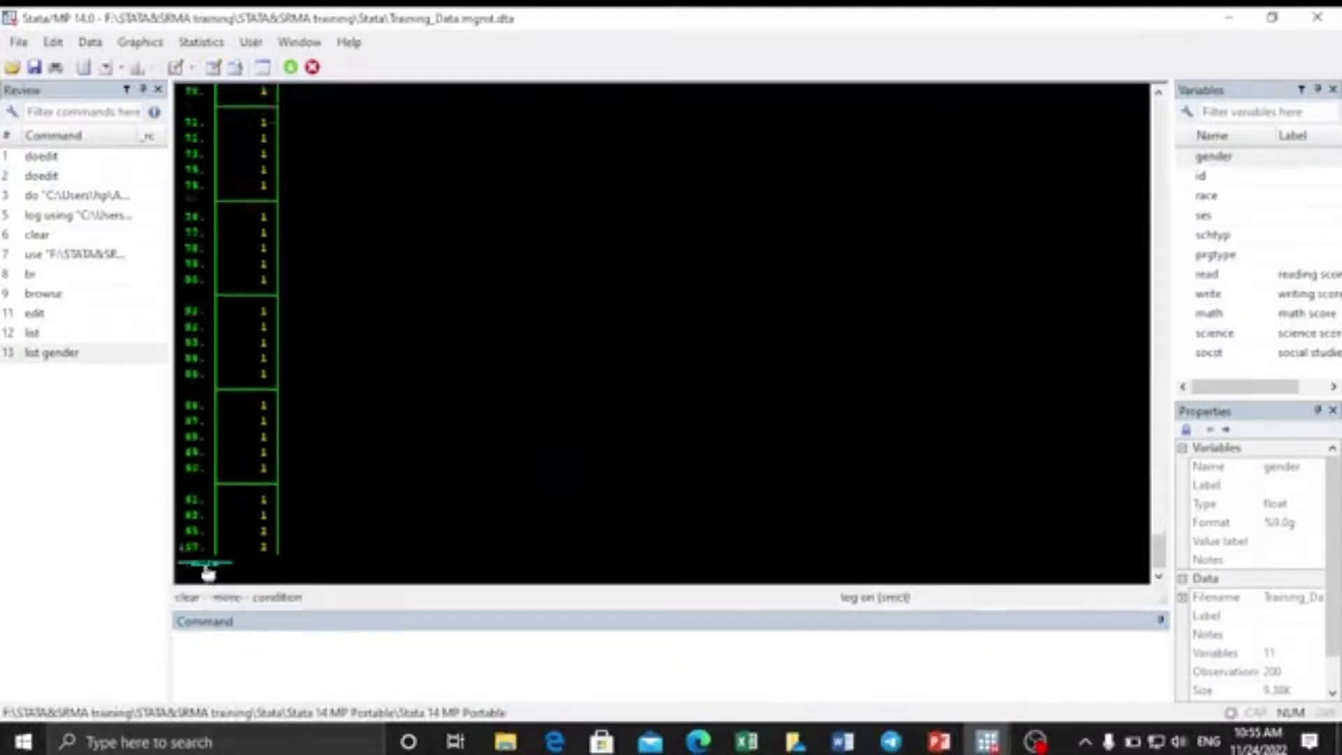
pyautogui.click(207, 566)
pyautogui.click(207, 566)
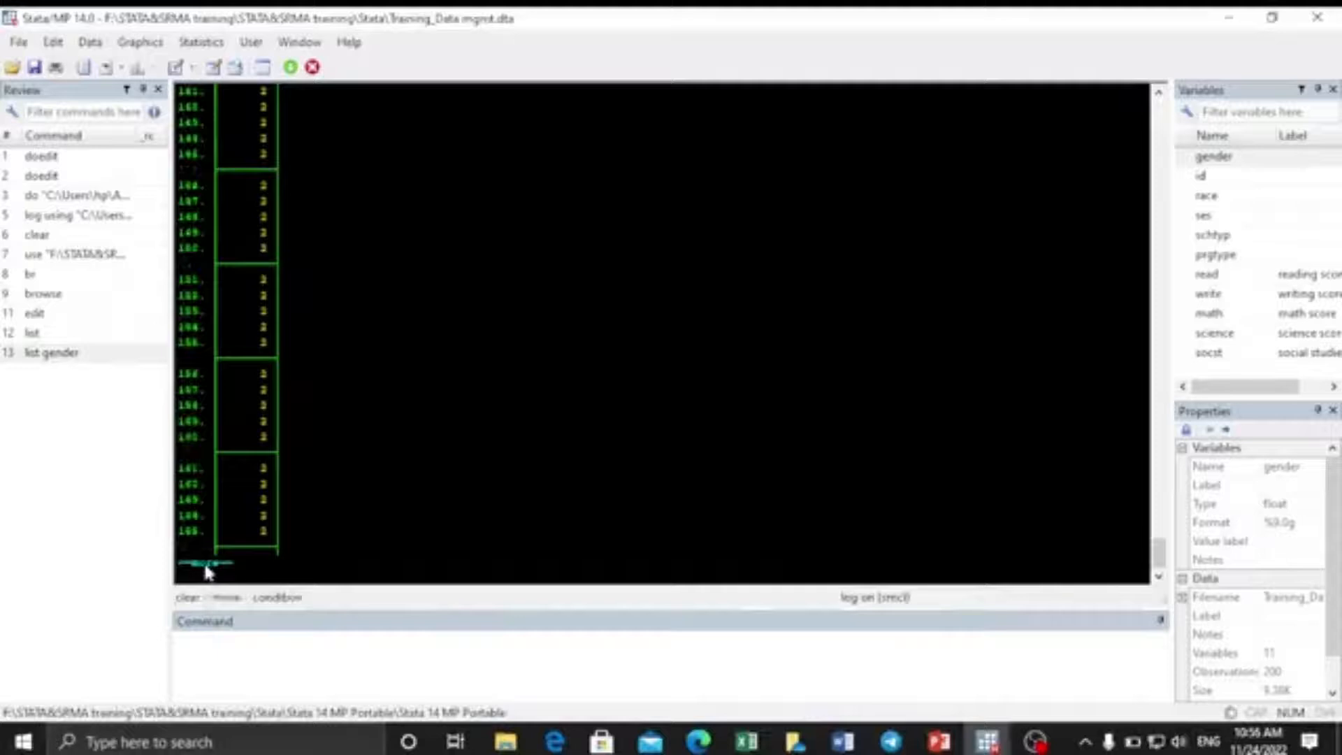
pyautogui.click(207, 566)
pyautogui.click(207, 566)
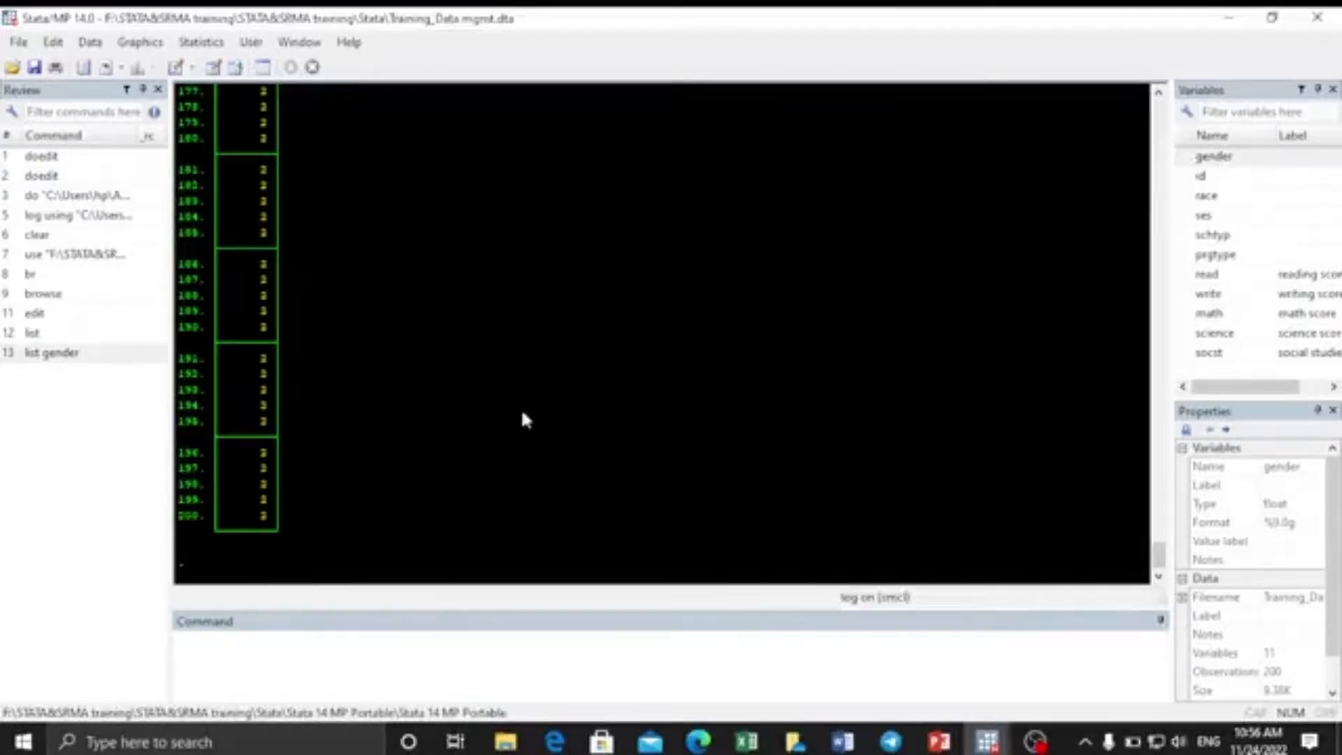
pyautogui.click(217, 655)
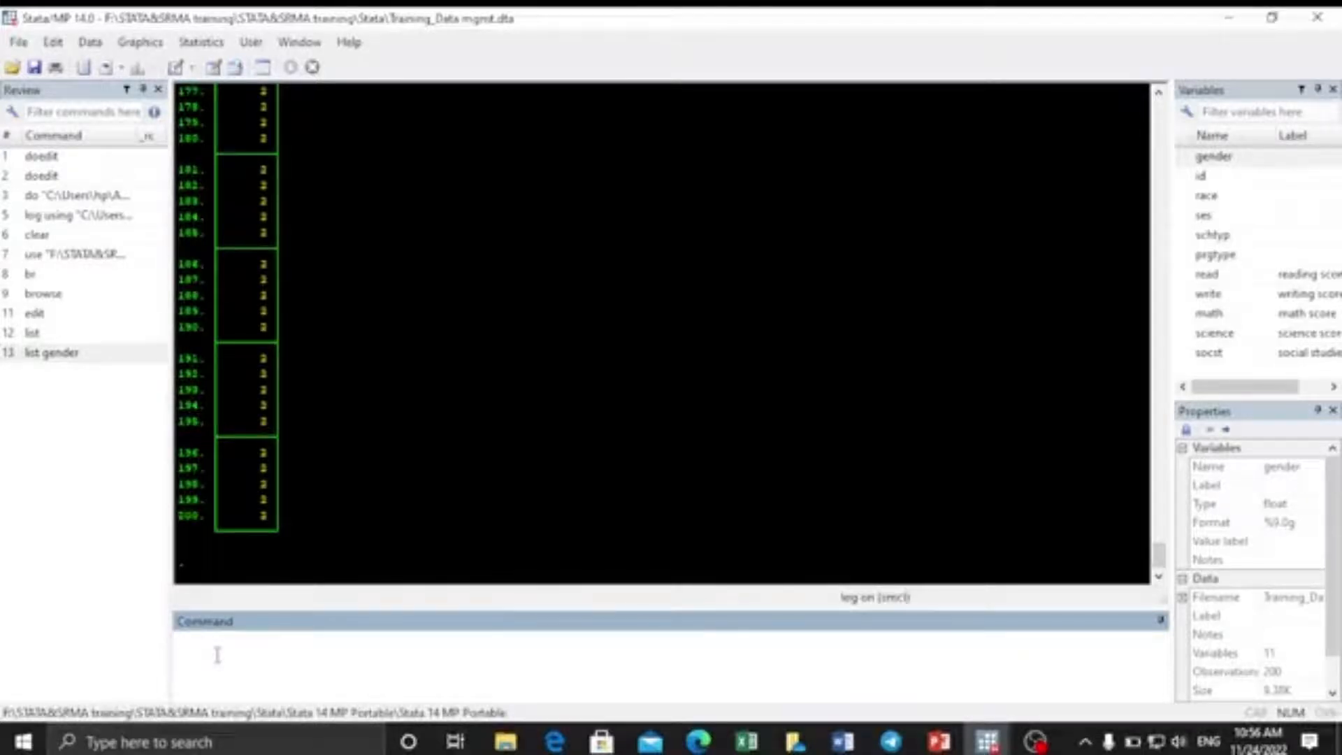
# Run edit gender to open gender in the editable grid, then close it.
pyautogui.write('edit')
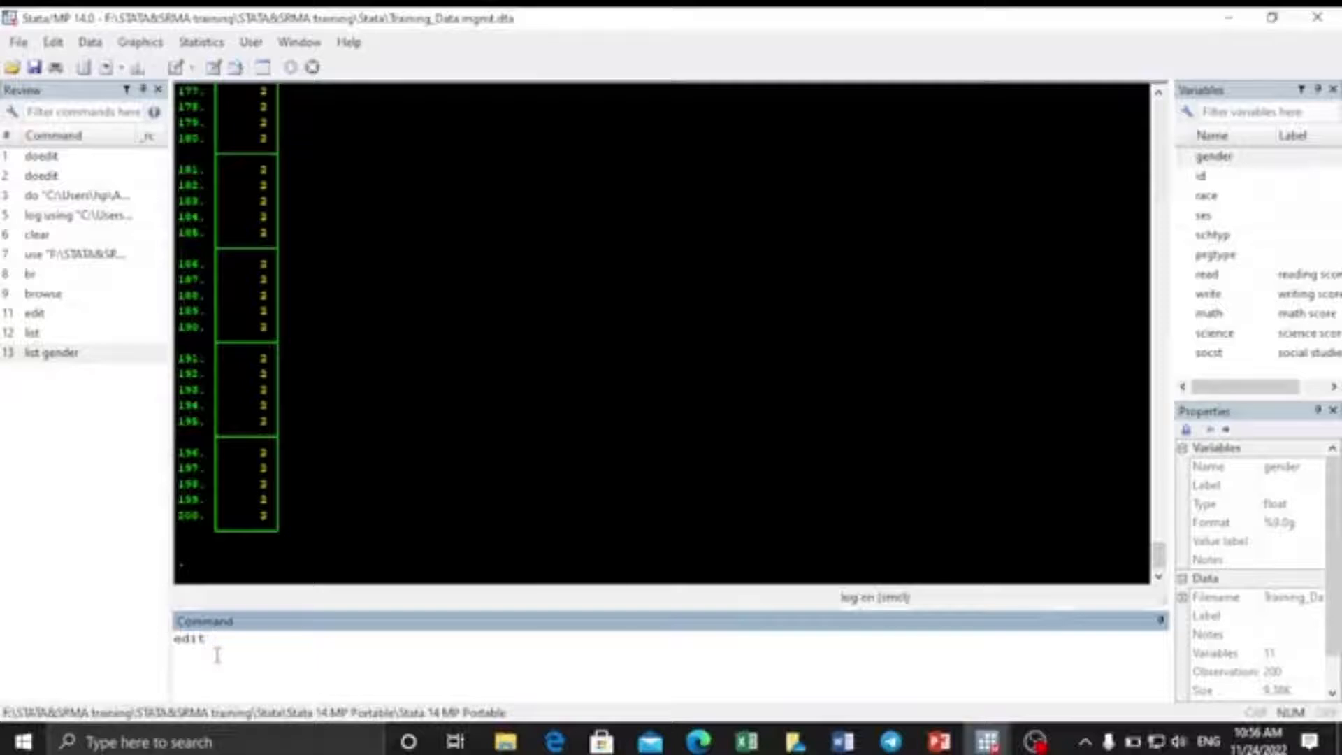
pyautogui.doubleClick(1192, 156)
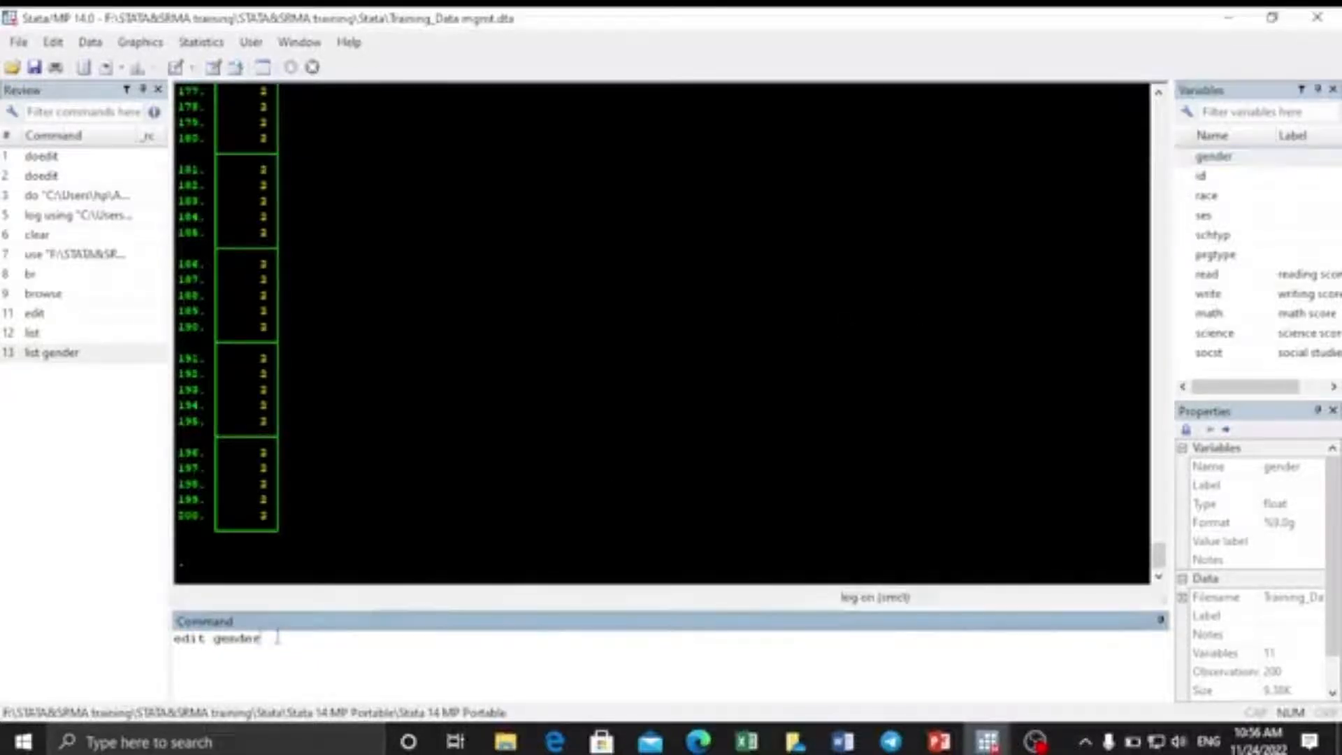
pyautogui.press('Return')
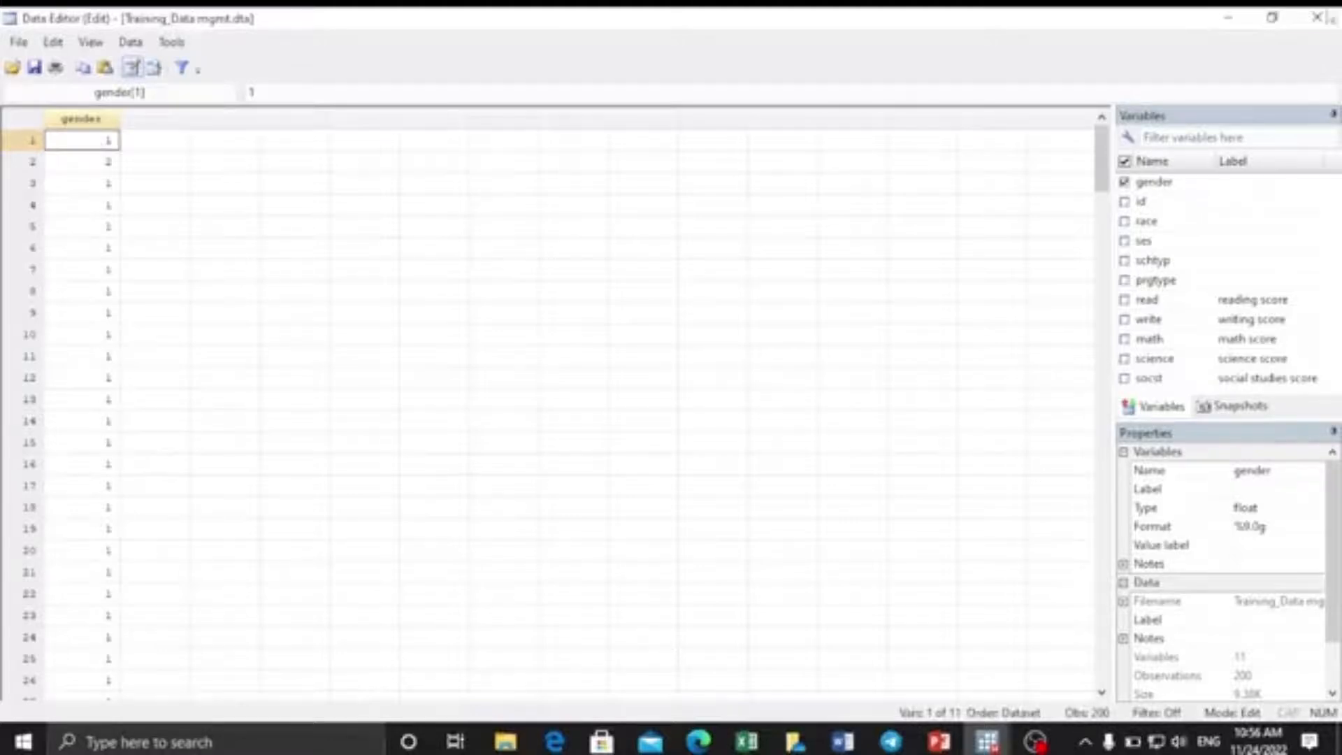
pyautogui.click(1317, 17)
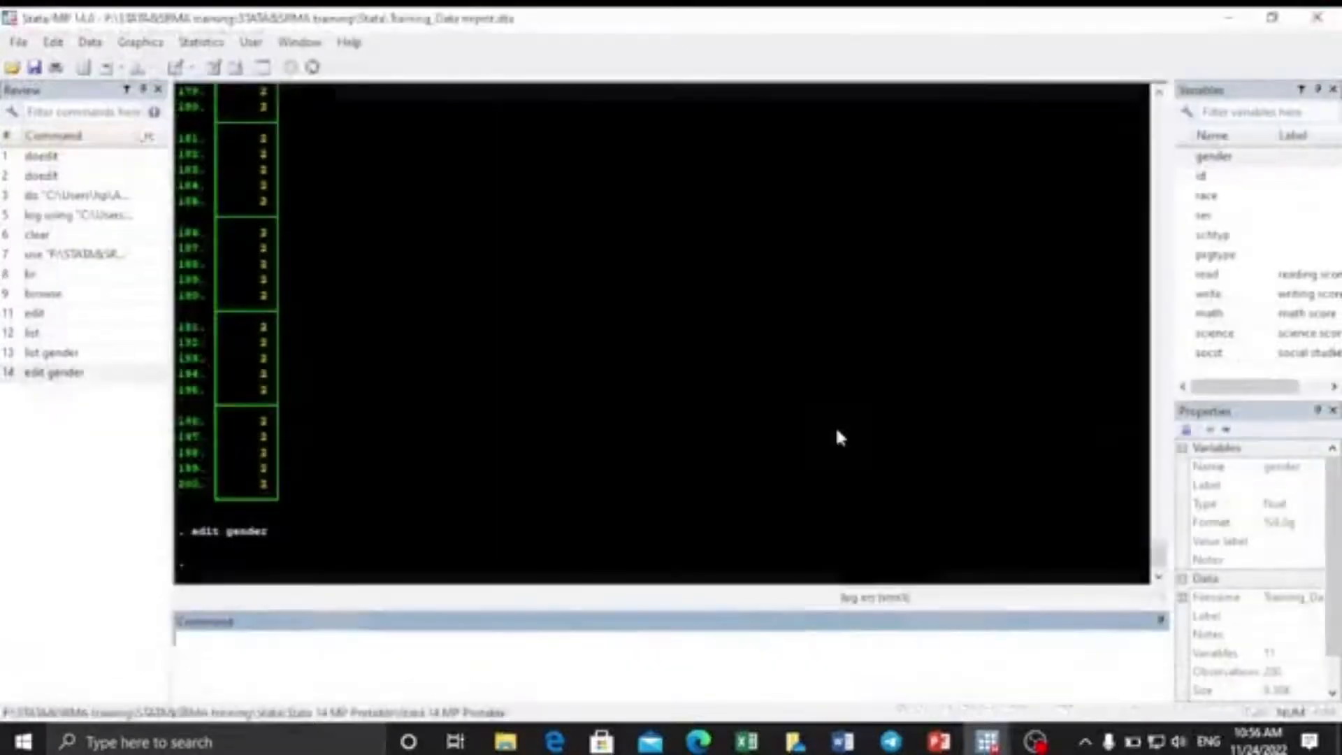
# Run browse gender race ses to view them read-only, then close the grid.
pyautogui.click(188, 650)
pyautogui.write('browse')
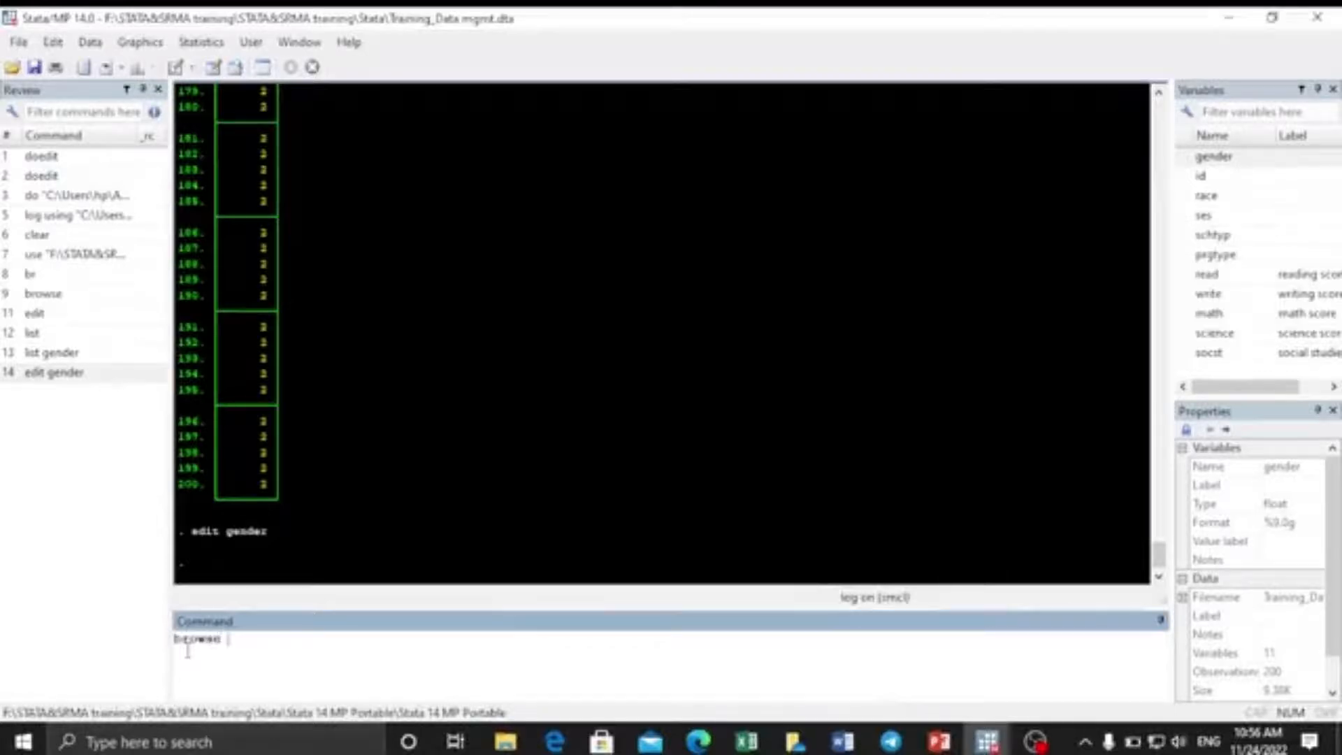
pyautogui.click(1188, 160)
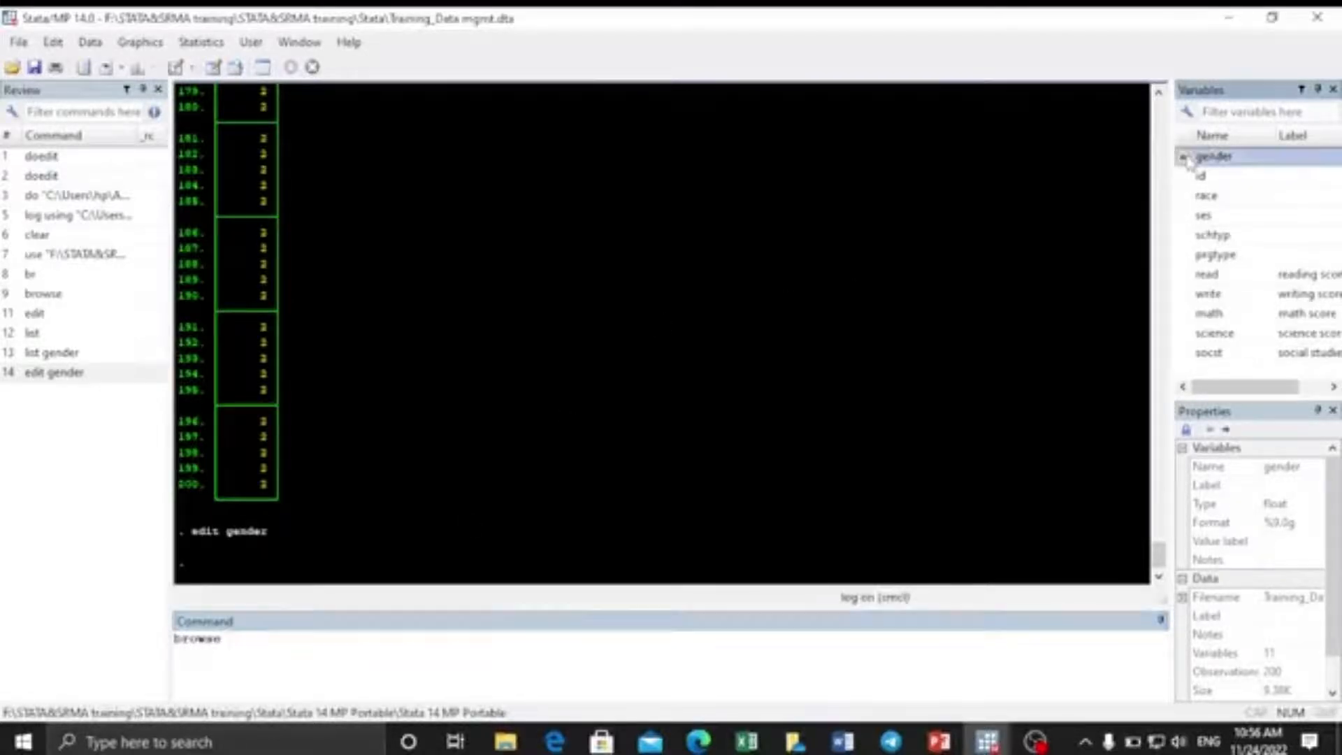
pyautogui.click(1186, 197)
pyautogui.click(1183, 217)
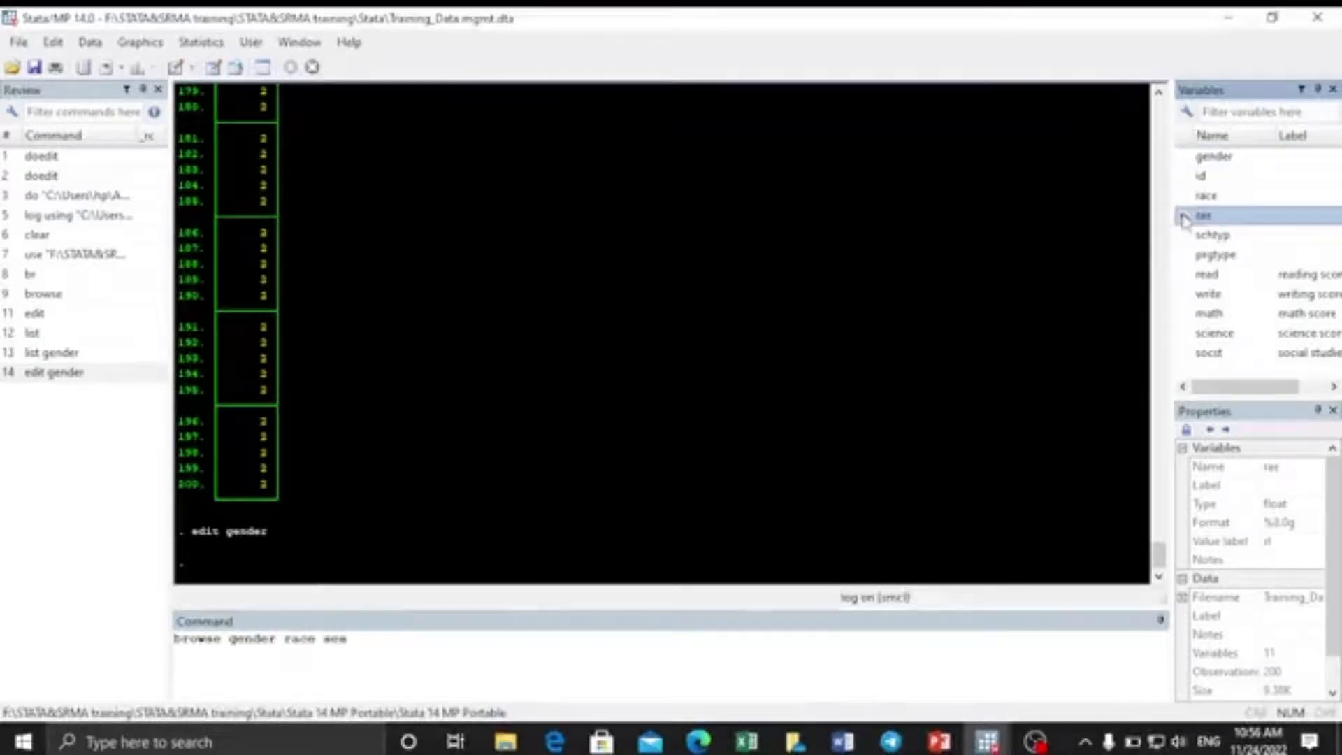
pyautogui.click(370, 640)
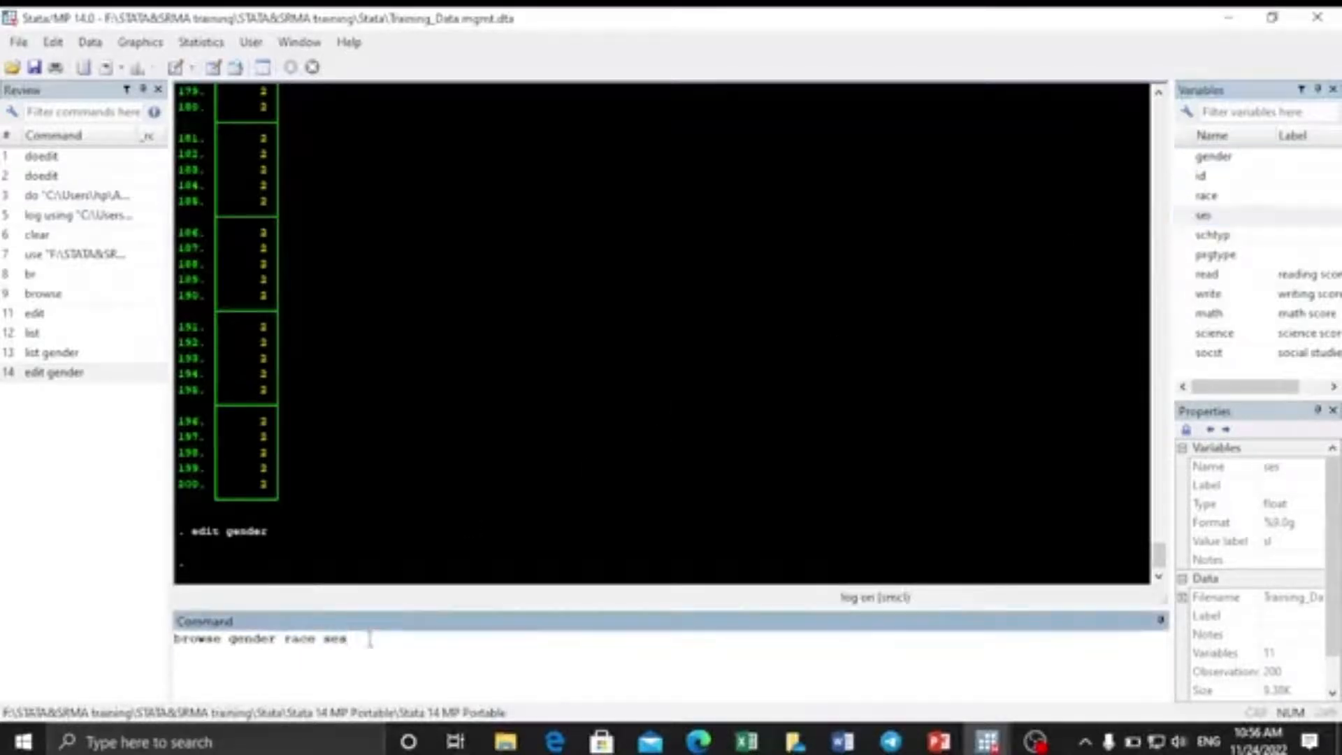
pyautogui.press('Return')
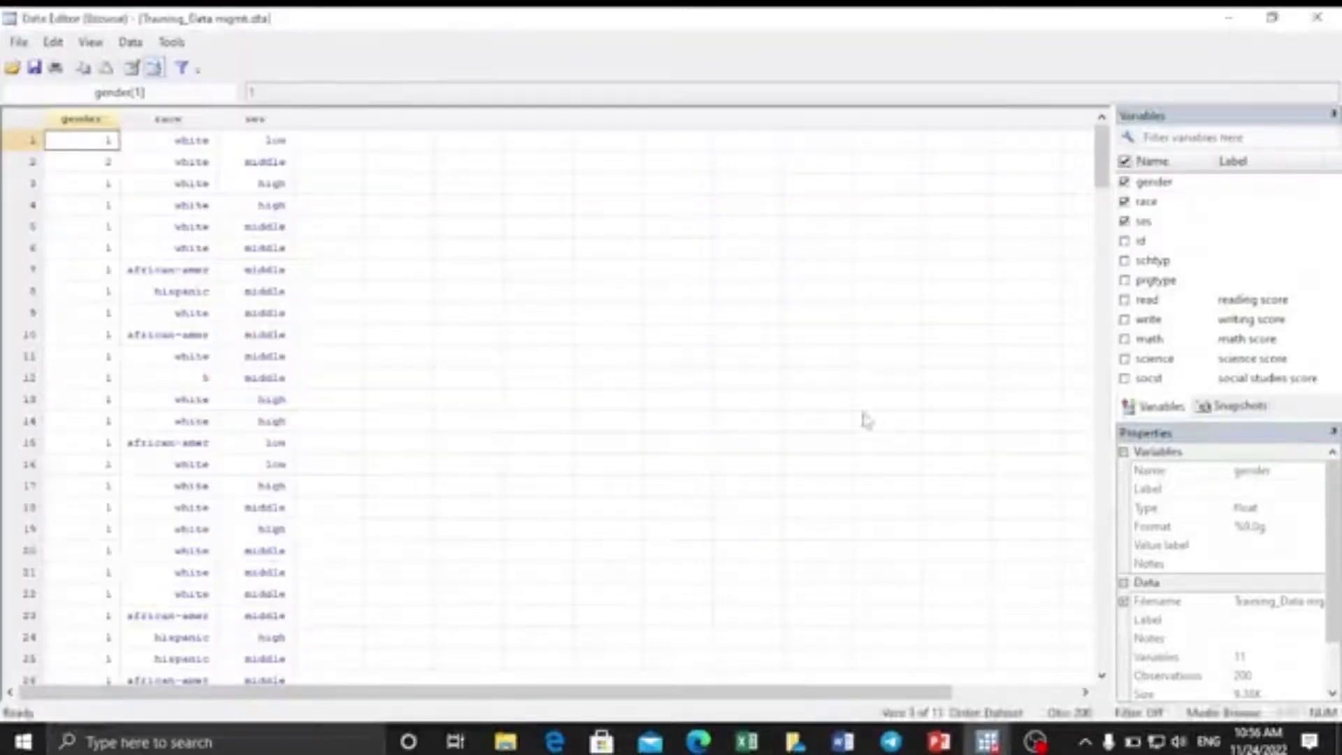
pyautogui.moveTo(1102, 155)
pyautogui.mouseDown()
pyautogui.moveTo(1102, 657)
pyautogui.moveTo(1118, 158)
pyautogui.mouseUp()
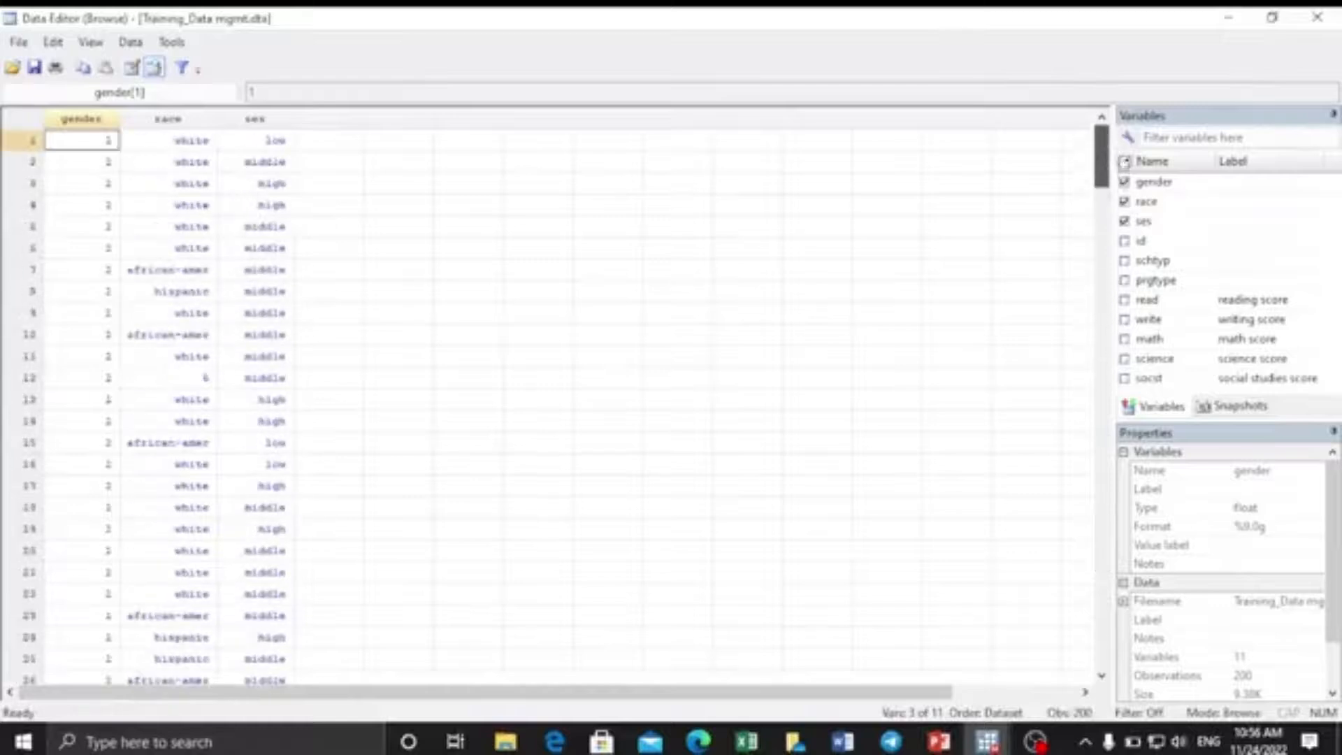
pyautogui.click(1304, 19)
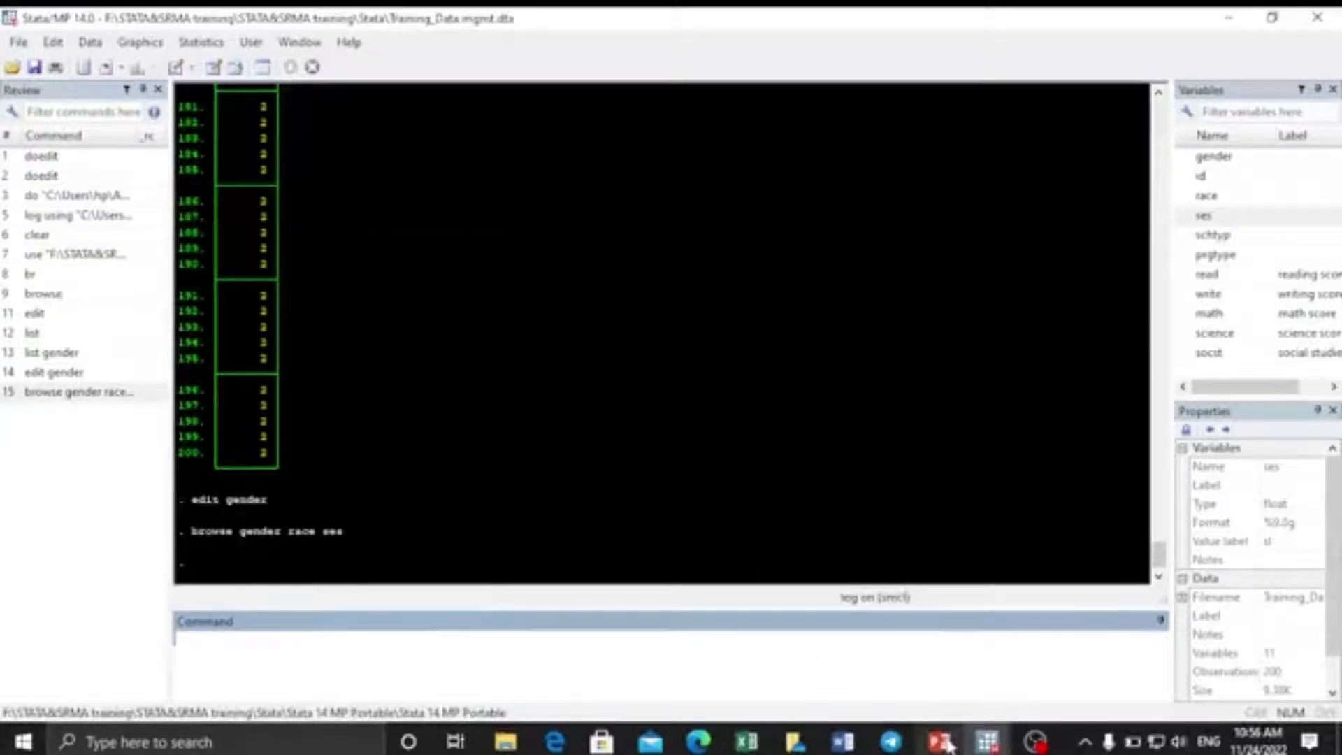
pyautogui.moveTo(948, 747)
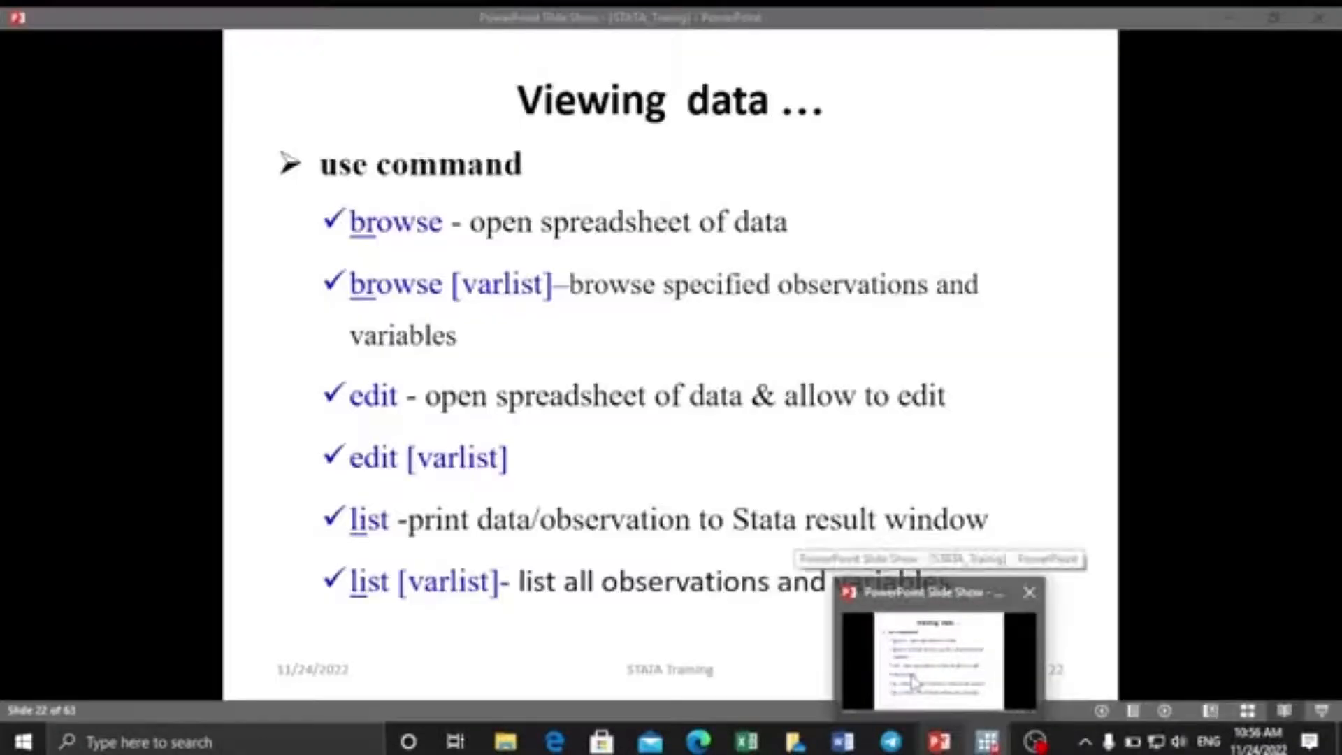
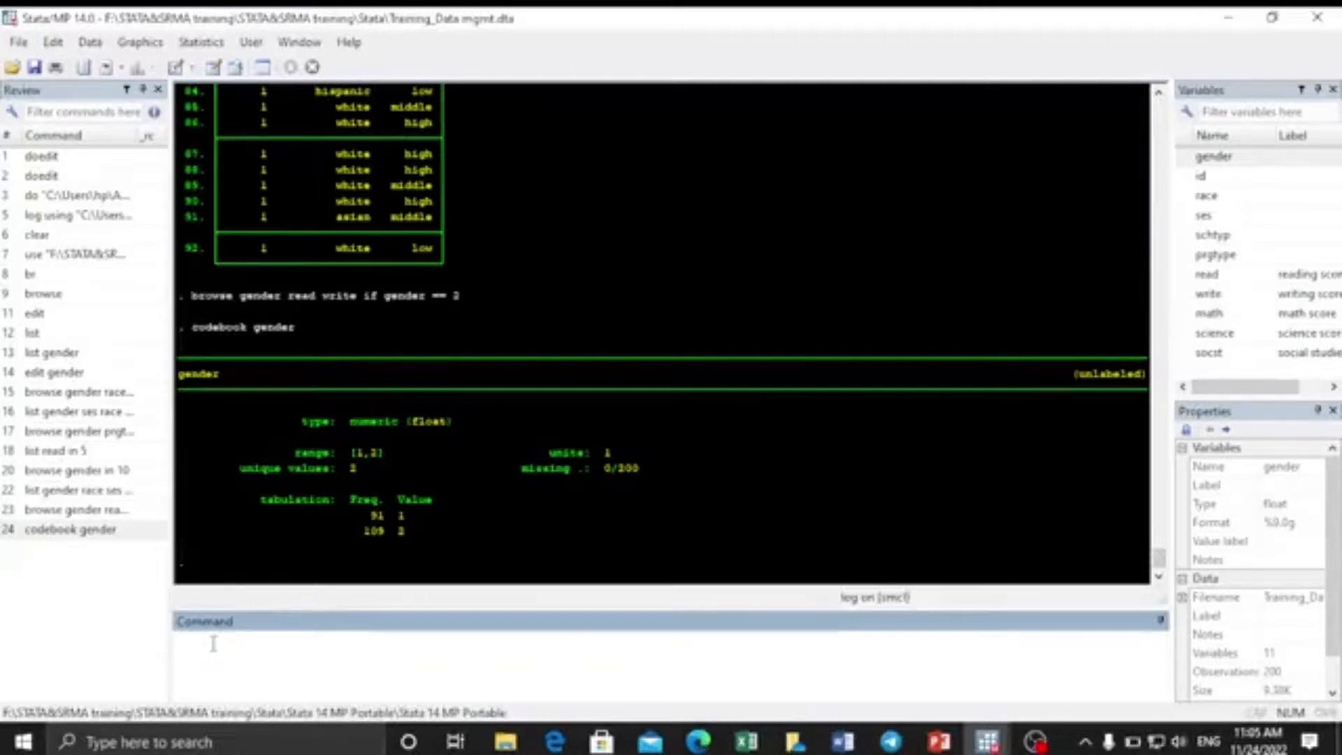
# Run describe on the gender variable.
pyautogui.write('describe')
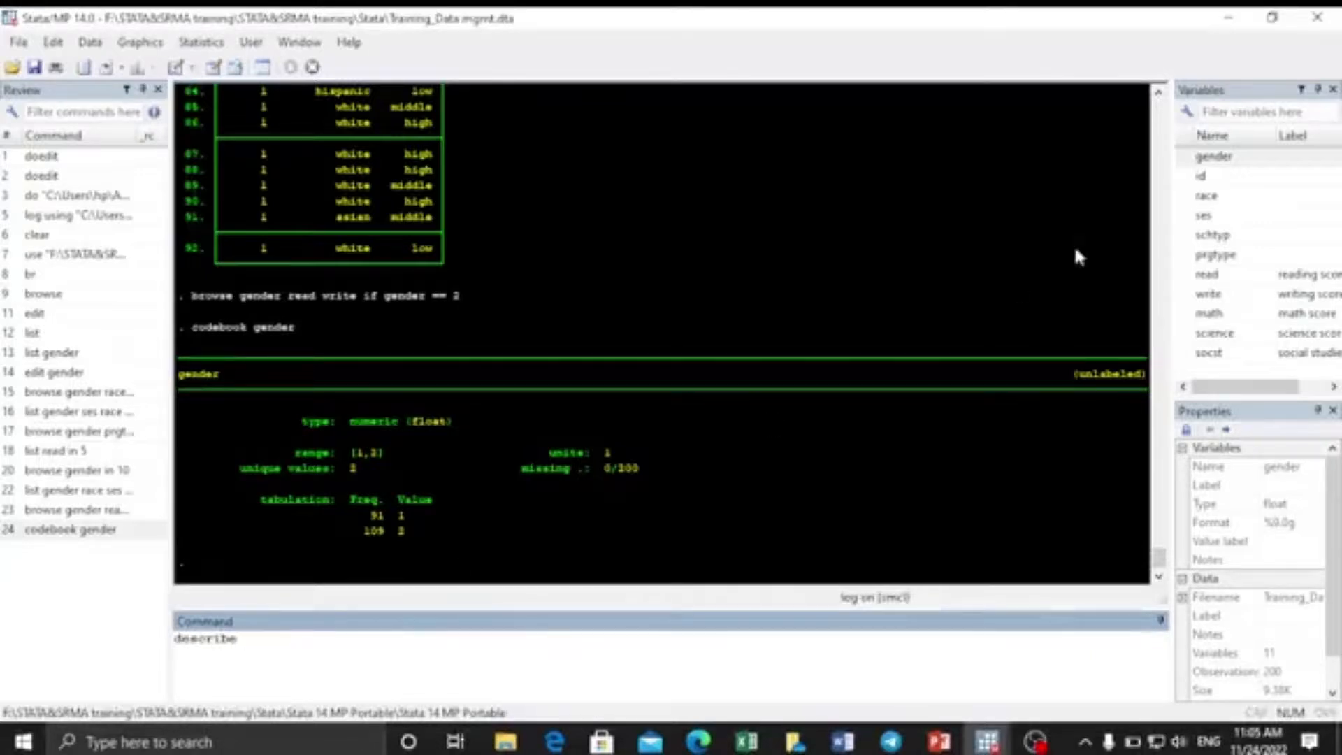
pyautogui.click(1208, 157)
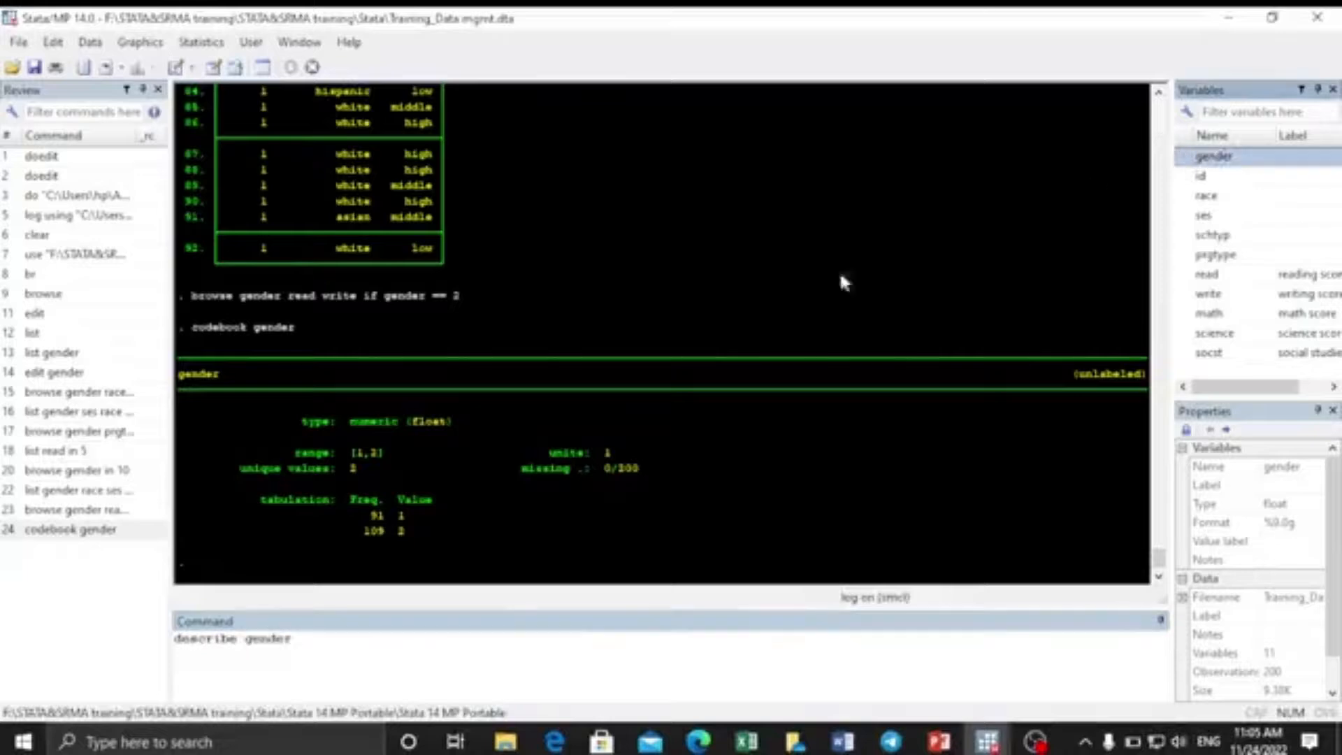
pyautogui.click(327, 643)
pyautogui.press('Return')
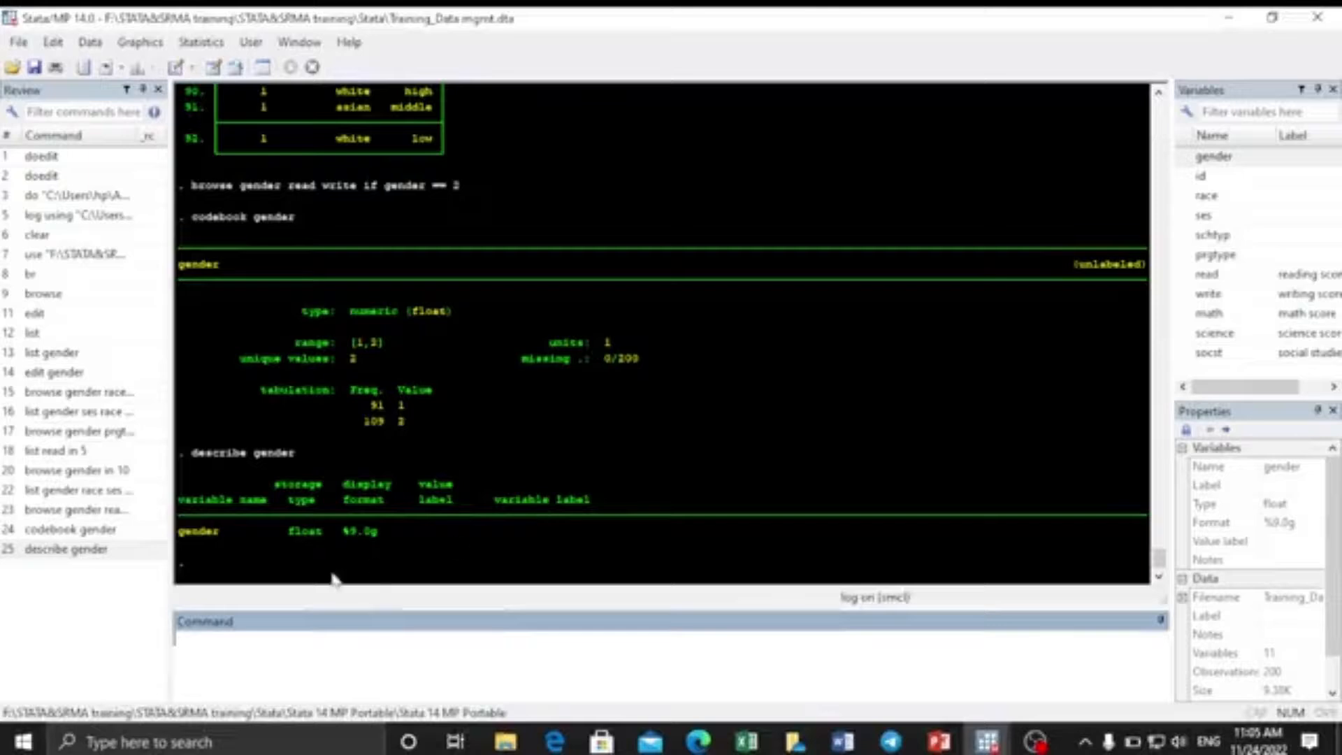
# Run summarize on gender: 200 observations, mean 1.545, range 1–2.
pyautogui.write('sum')
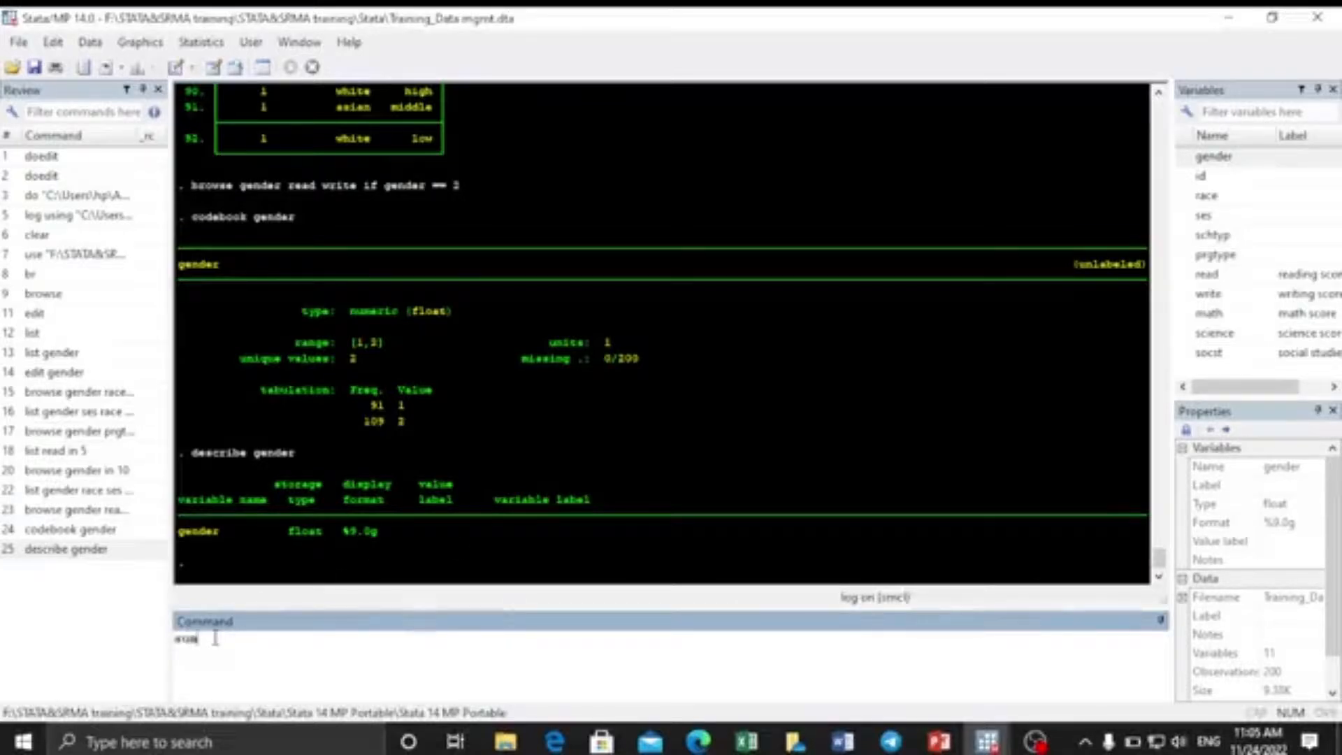
pyautogui.write('marize')
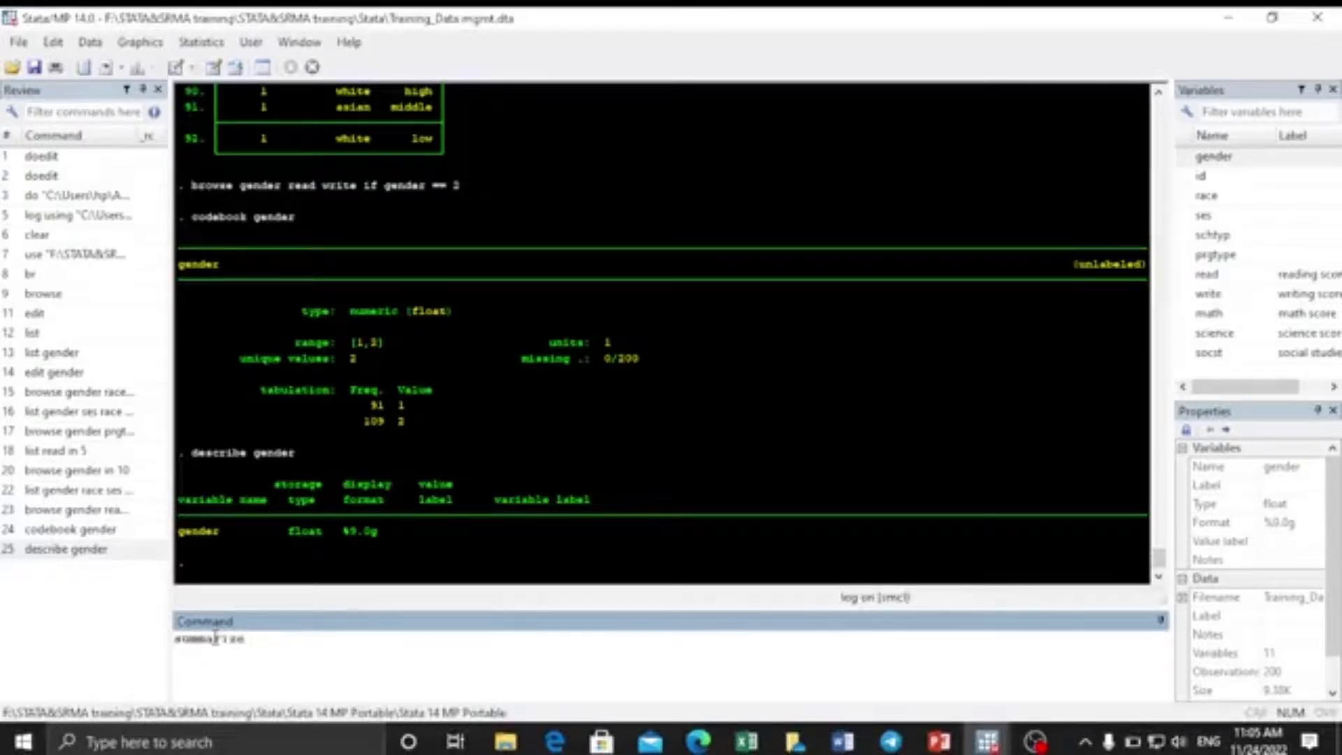
pyautogui.click(1184, 159)
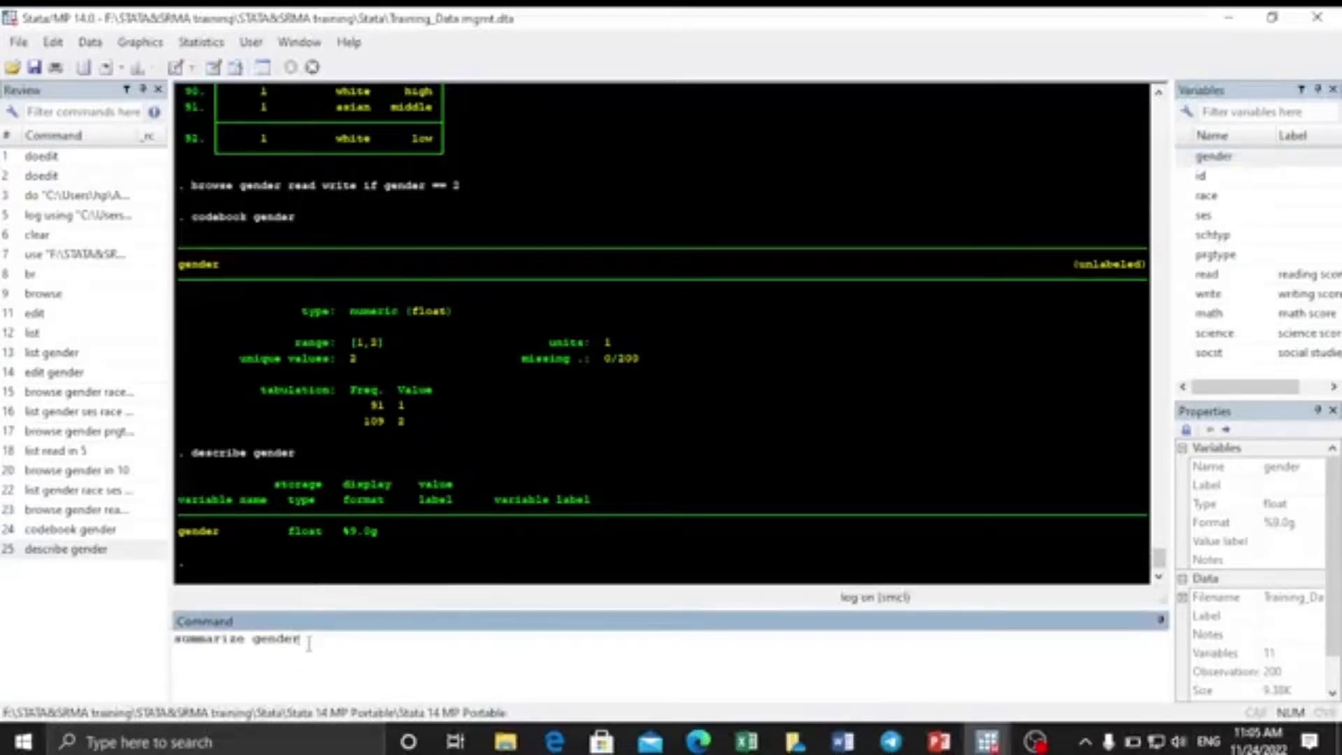
pyautogui.press('Return')
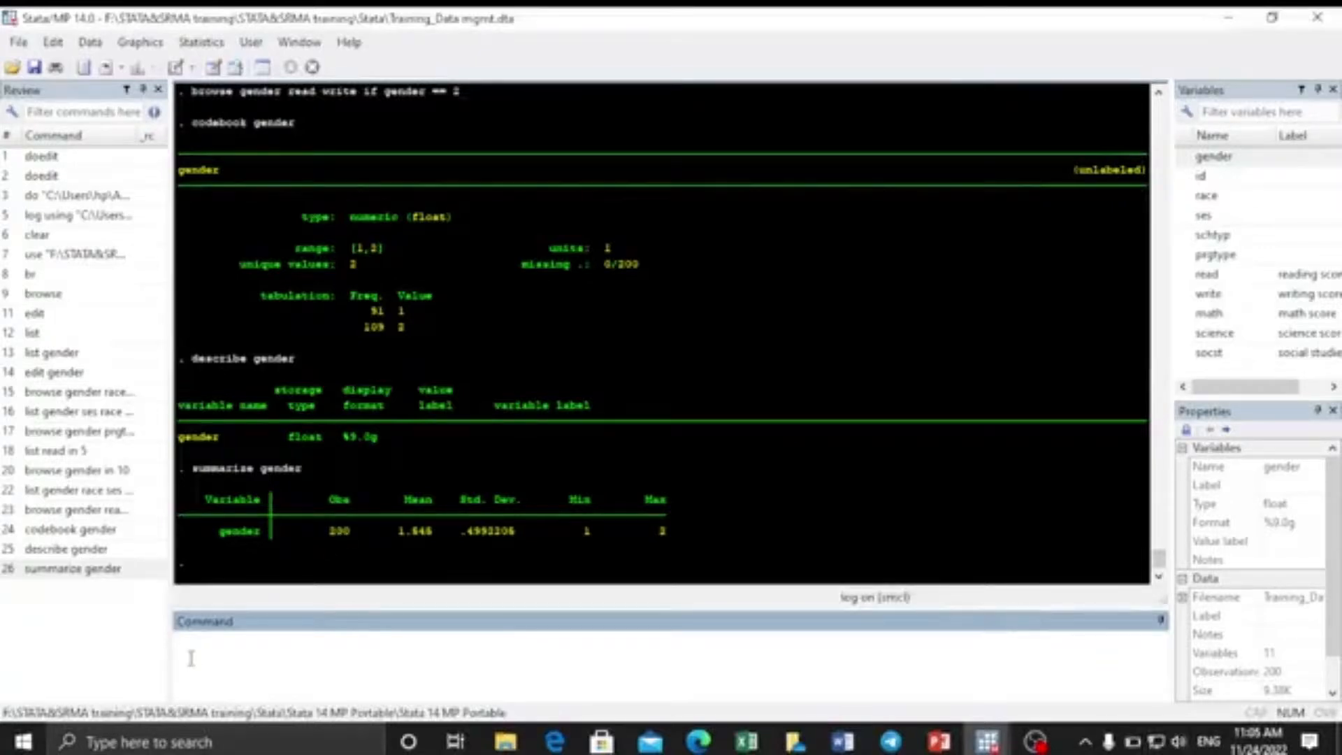
# Run tabulate gender to get its frequency table (91 and 109).
pyautogui.write('tabulate')
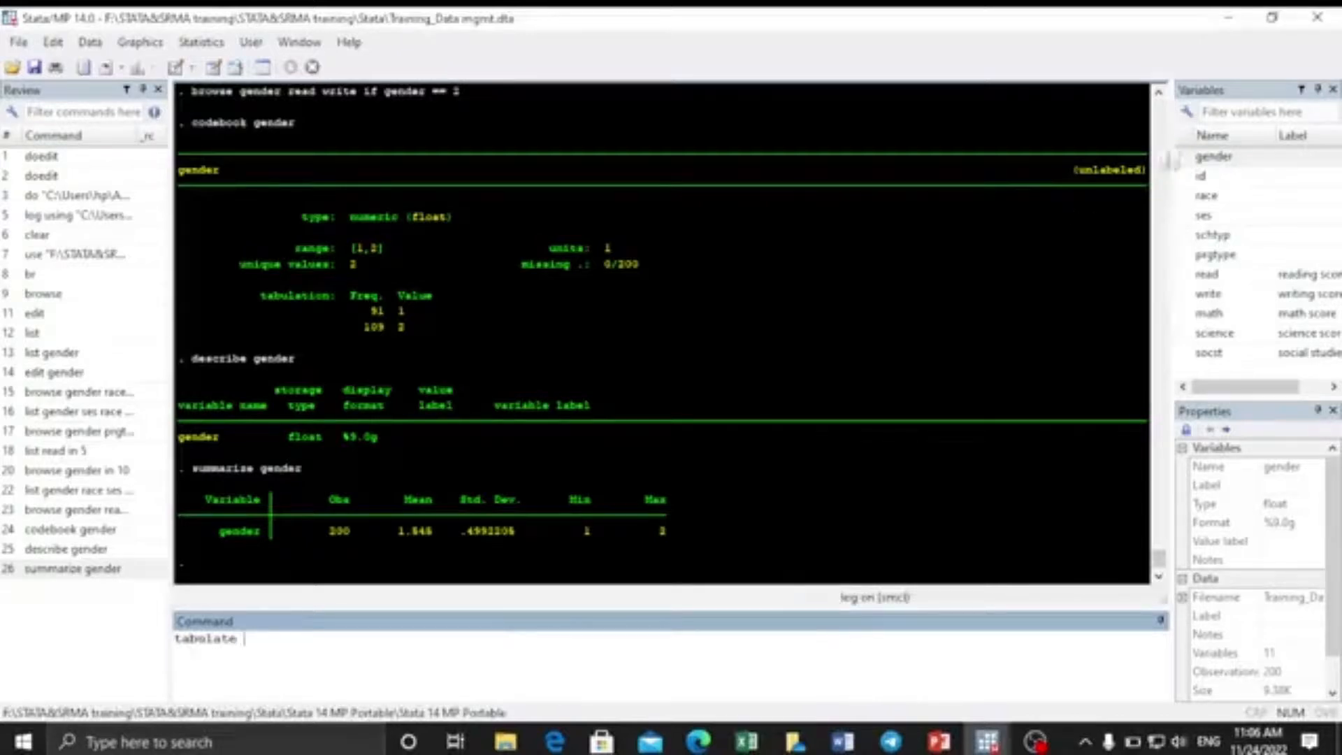
pyautogui.doubleClick(1188, 156)
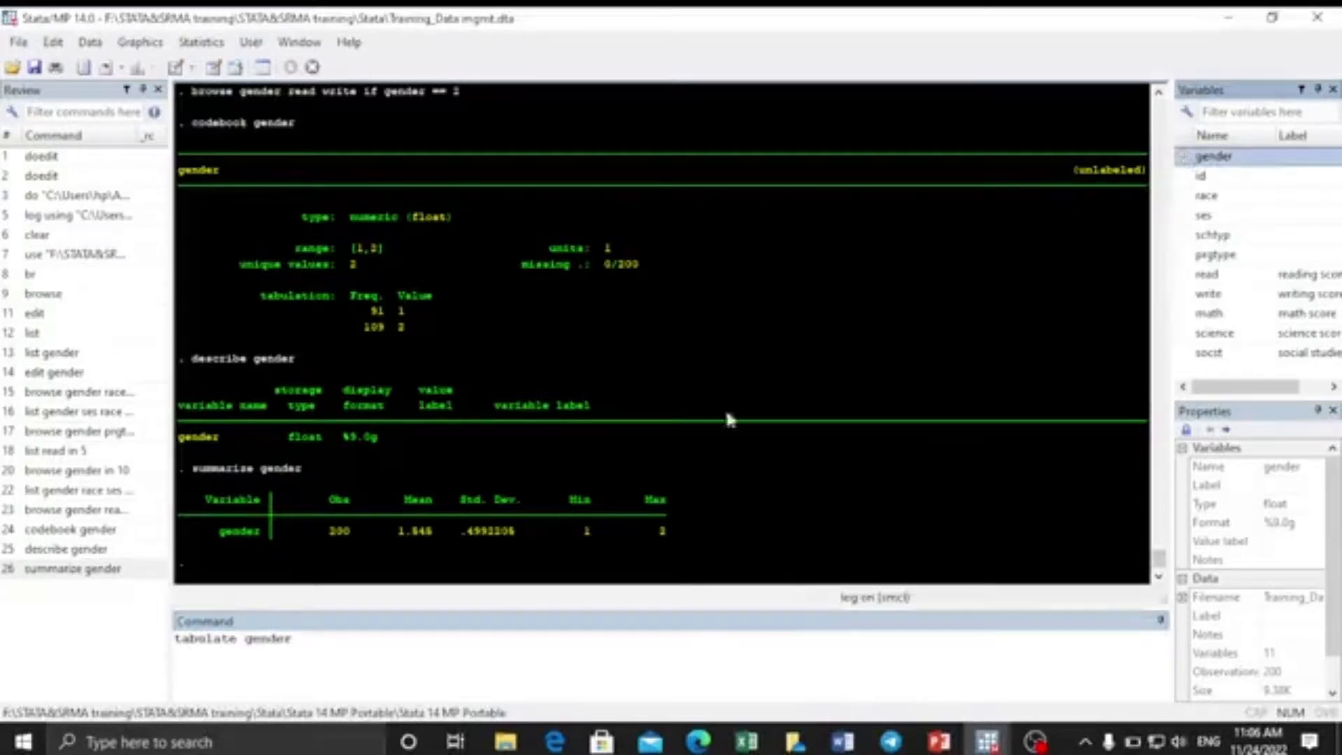
pyautogui.click(304, 639)
pyautogui.press('Return')
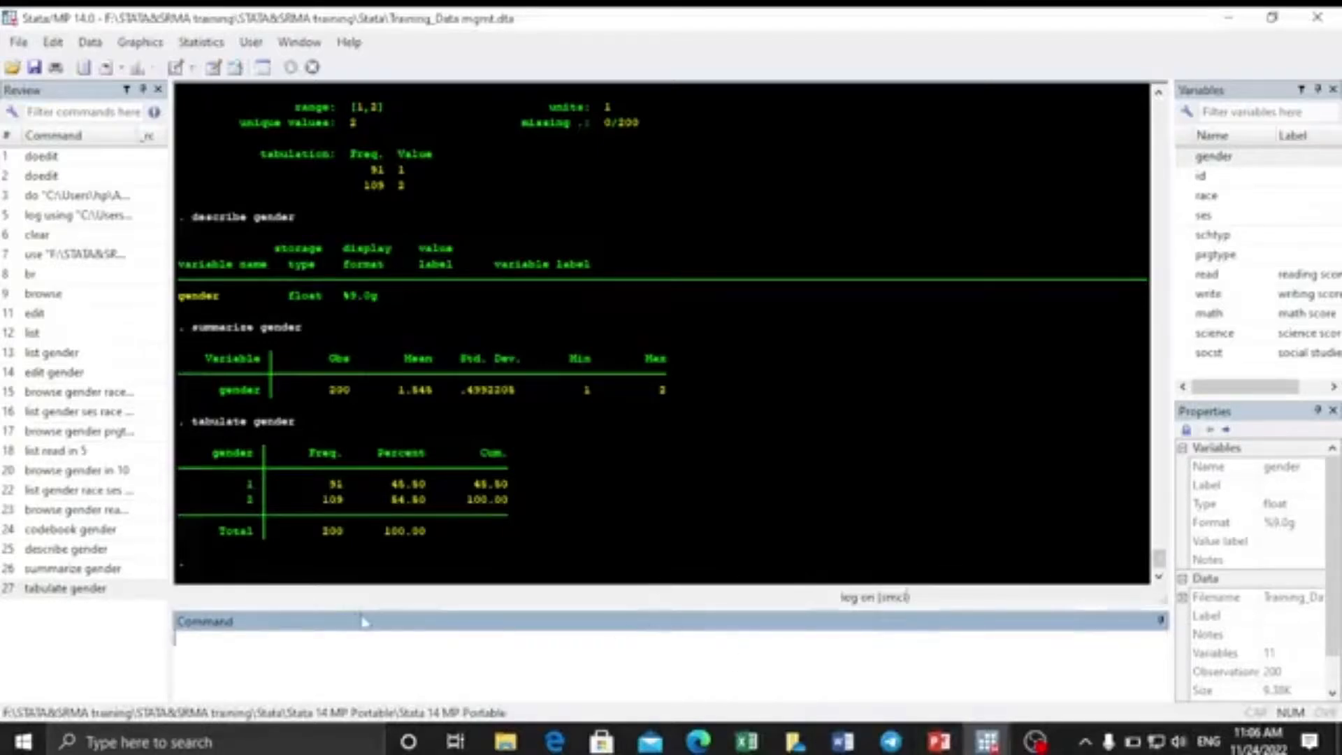
# Run summarize for gender, race and ses together.
pyautogui.write('summarize')
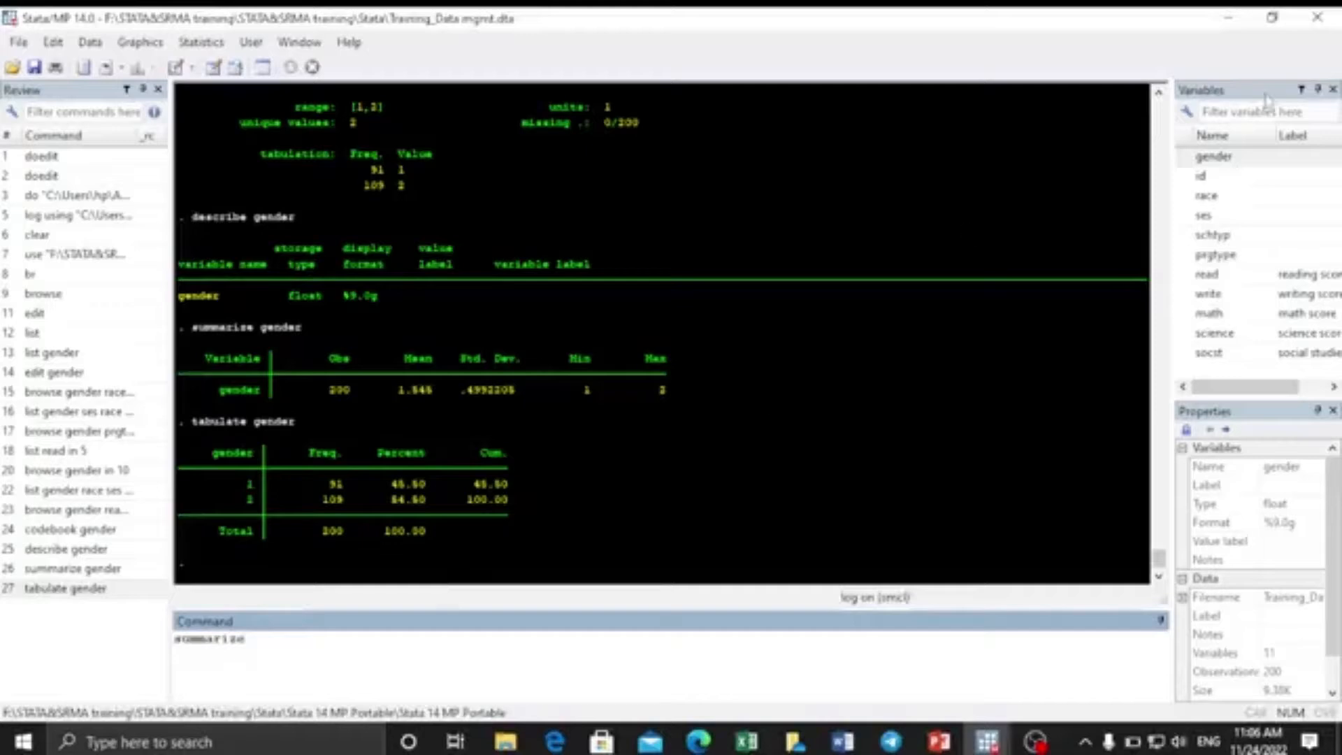
pyautogui.doubleClick(1190, 159)
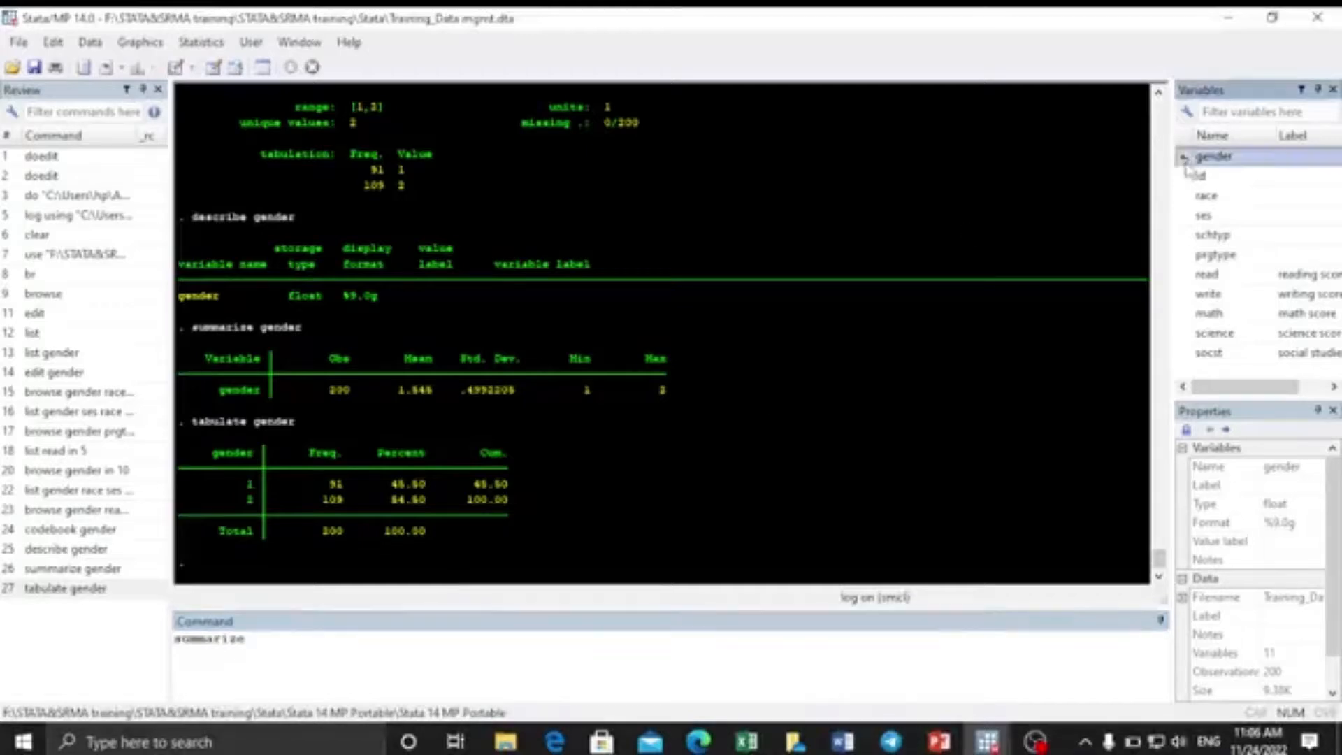
pyautogui.doubleClick(1188, 195)
pyautogui.doubleClick(1188, 215)
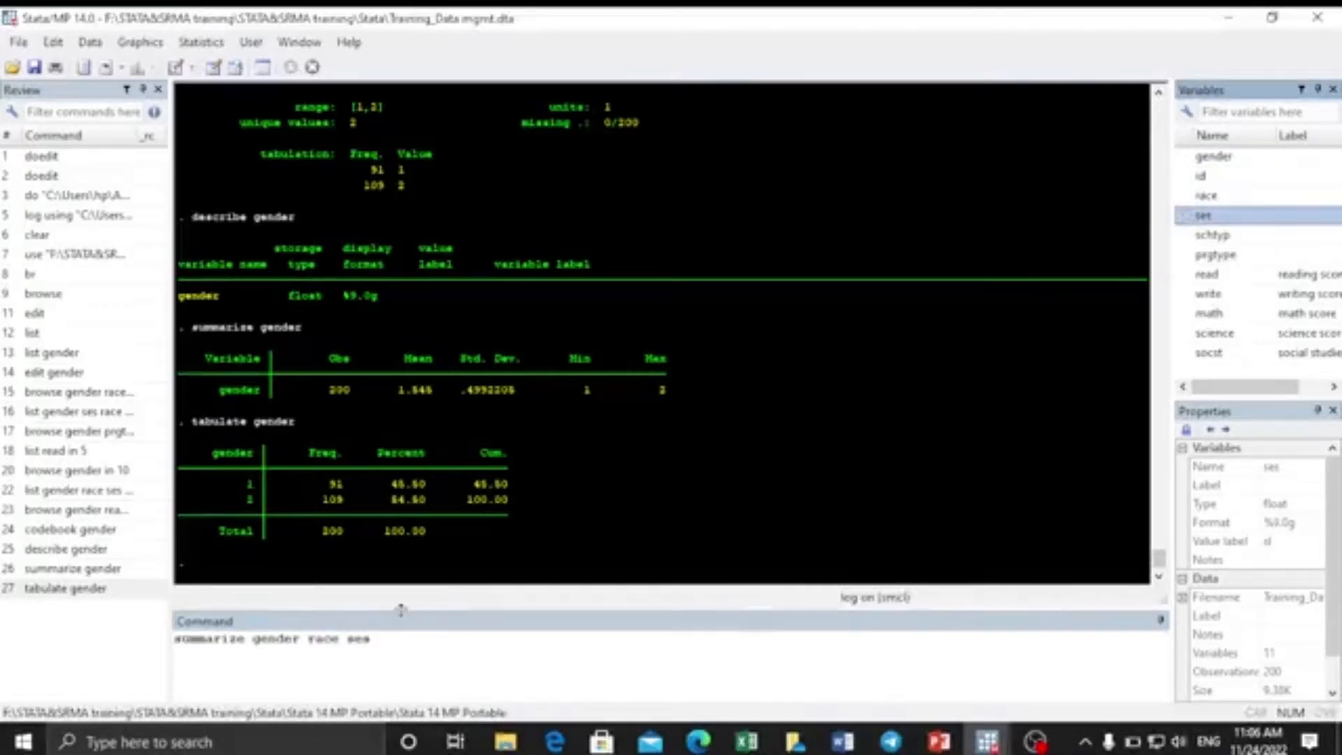
pyautogui.click(384, 640)
pyautogui.press('Return')
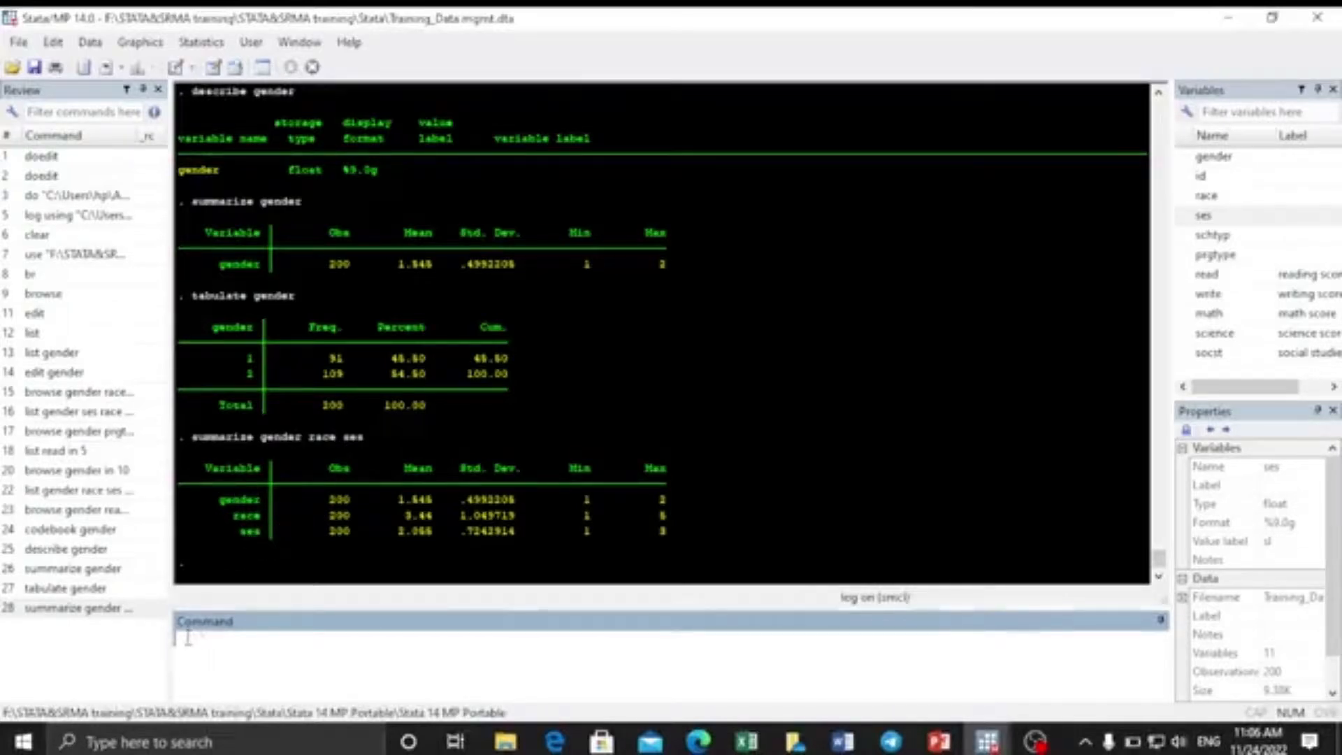
# Try tabulate gender race ses, which fails with too many variables specified.
pyautogui.write('tabulate')
pyautogui.doubleClick(1183, 157)
pyautogui.doubleClick(1183, 196)
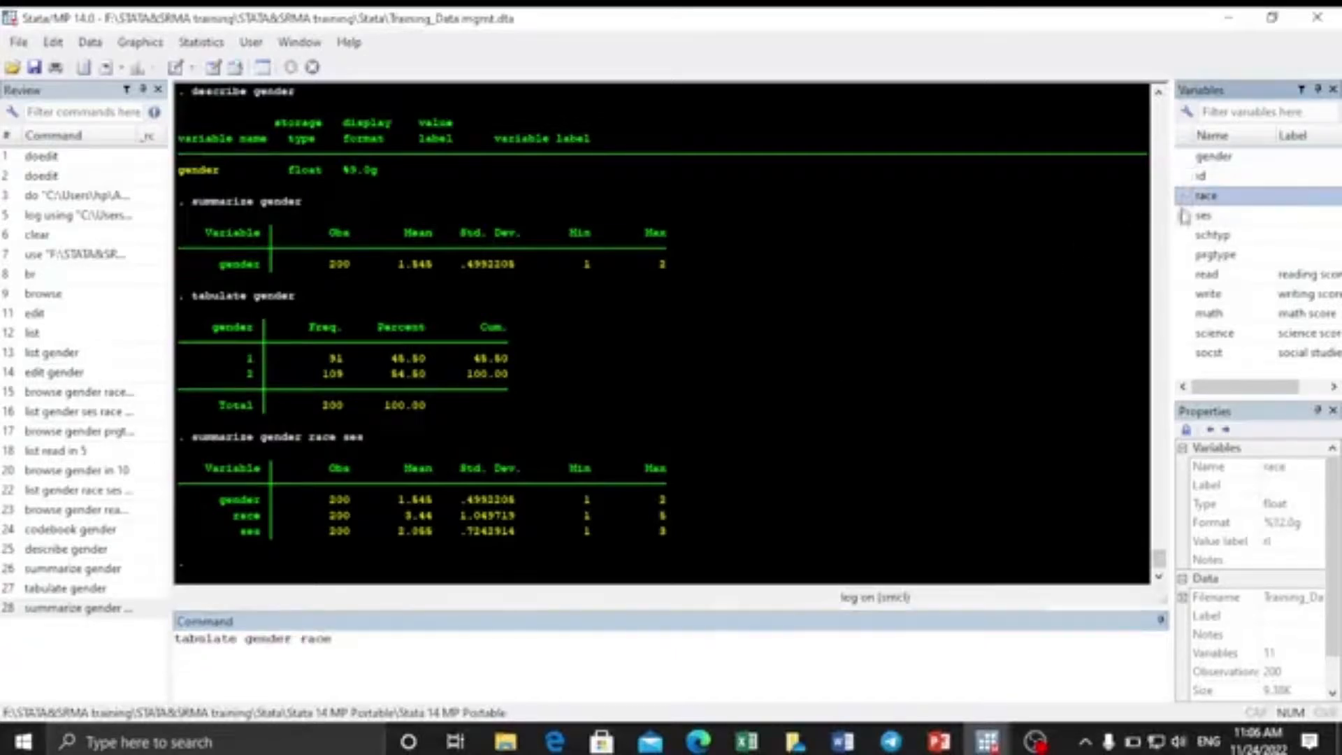
pyautogui.doubleClick(1184, 215)
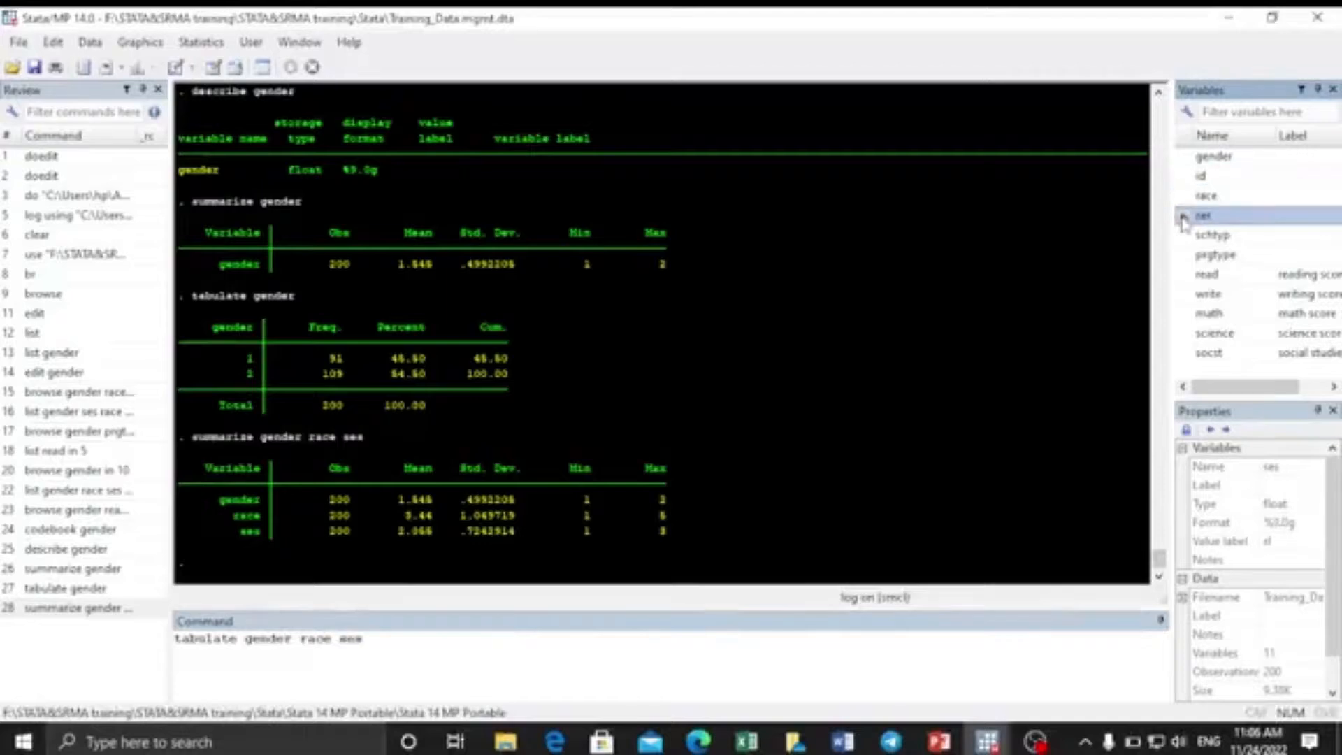
pyautogui.click(375, 648)
pyautogui.press('Return')
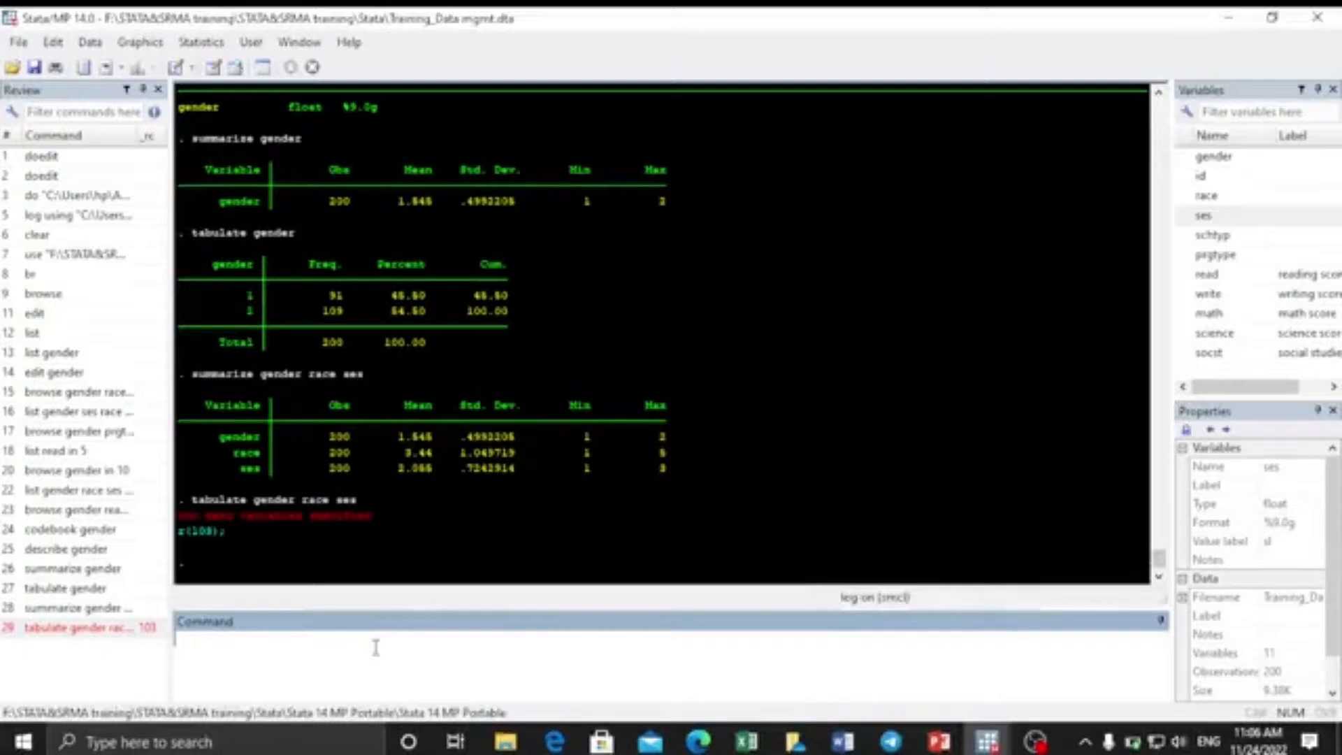
# Delete the failed tabulate command from the Review history.
pyautogui.rightClick(88, 636)
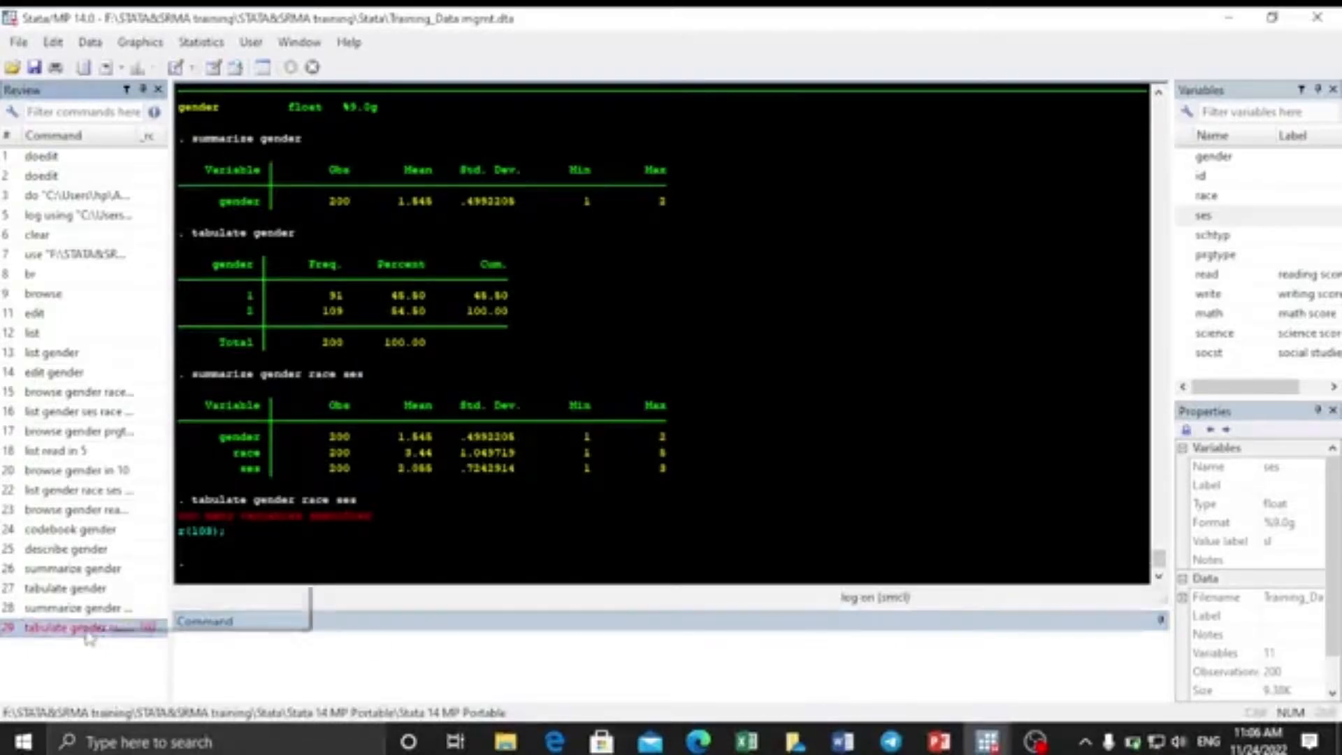
pyautogui.click(135, 455)
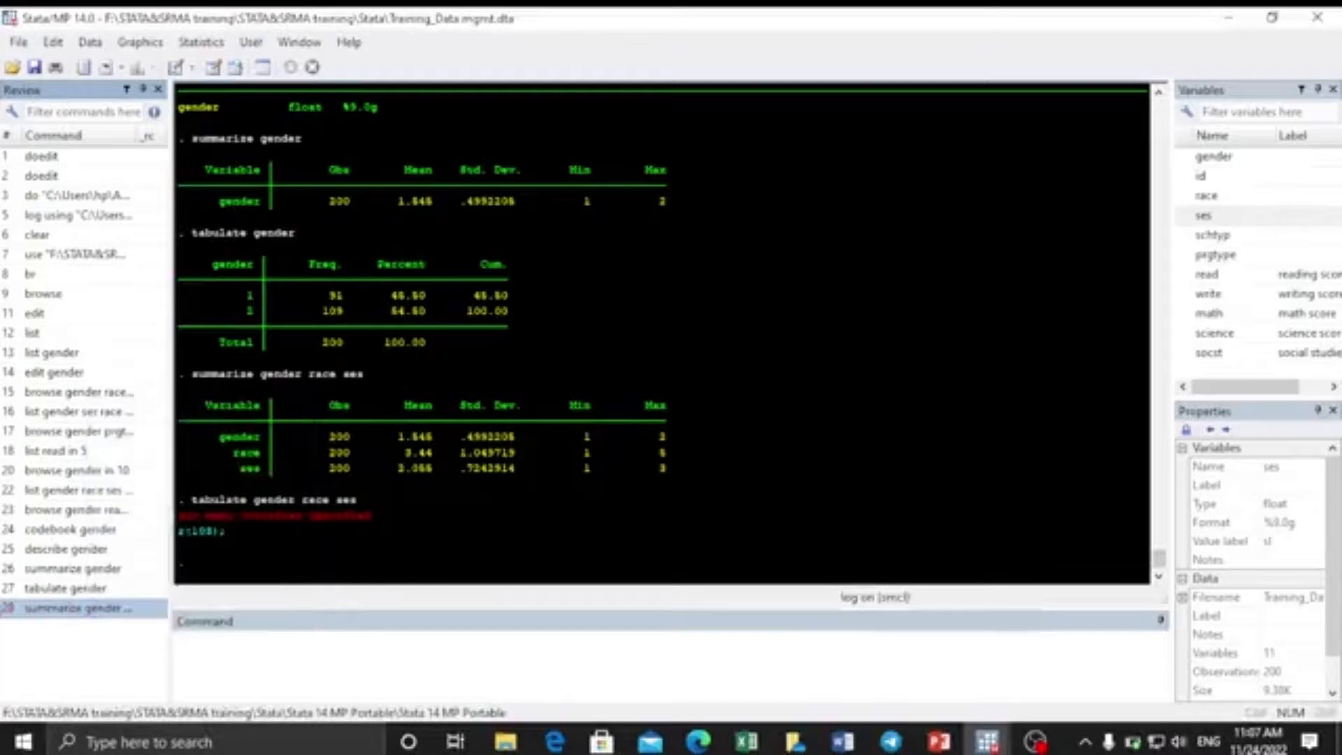
pyautogui.click(235, 662)
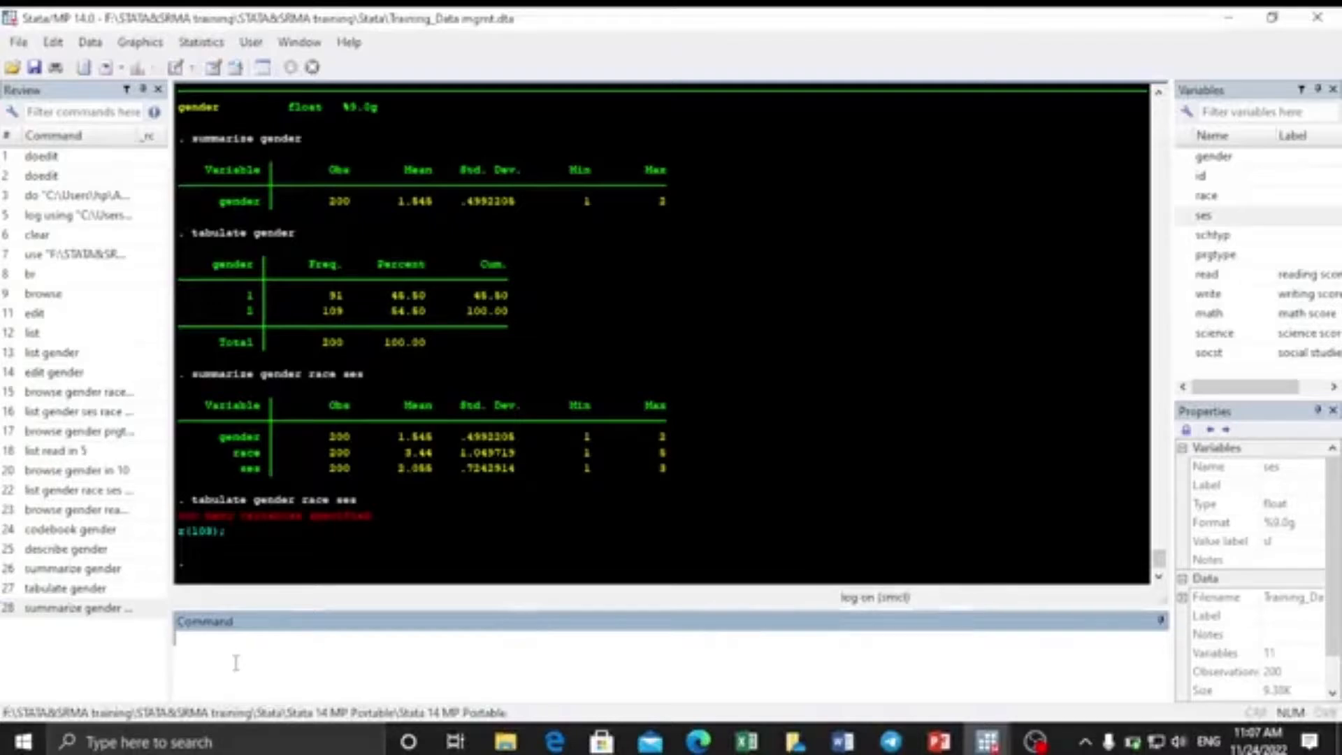
# Return to the PowerPoint slide show and advance from slide 24 to slide 28 on tabulate.
pyautogui.click(940, 742)
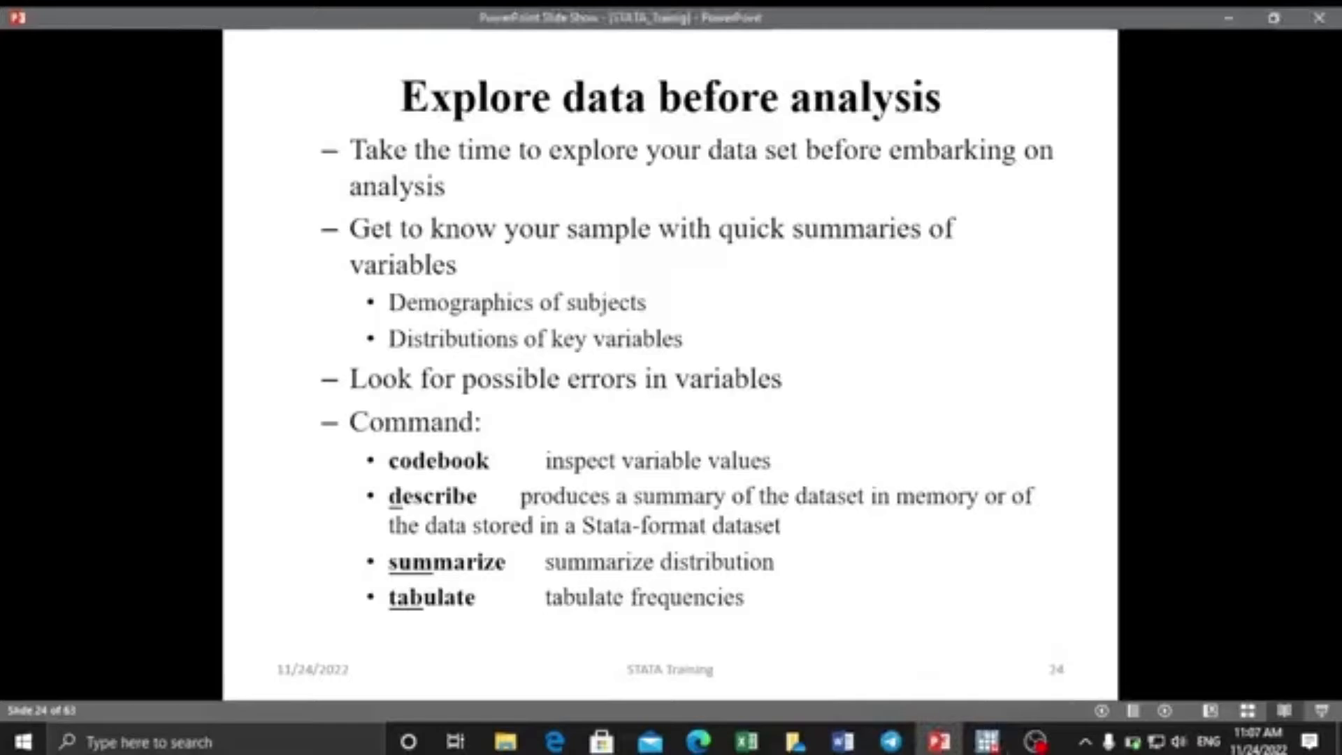
pyautogui.press('Right')
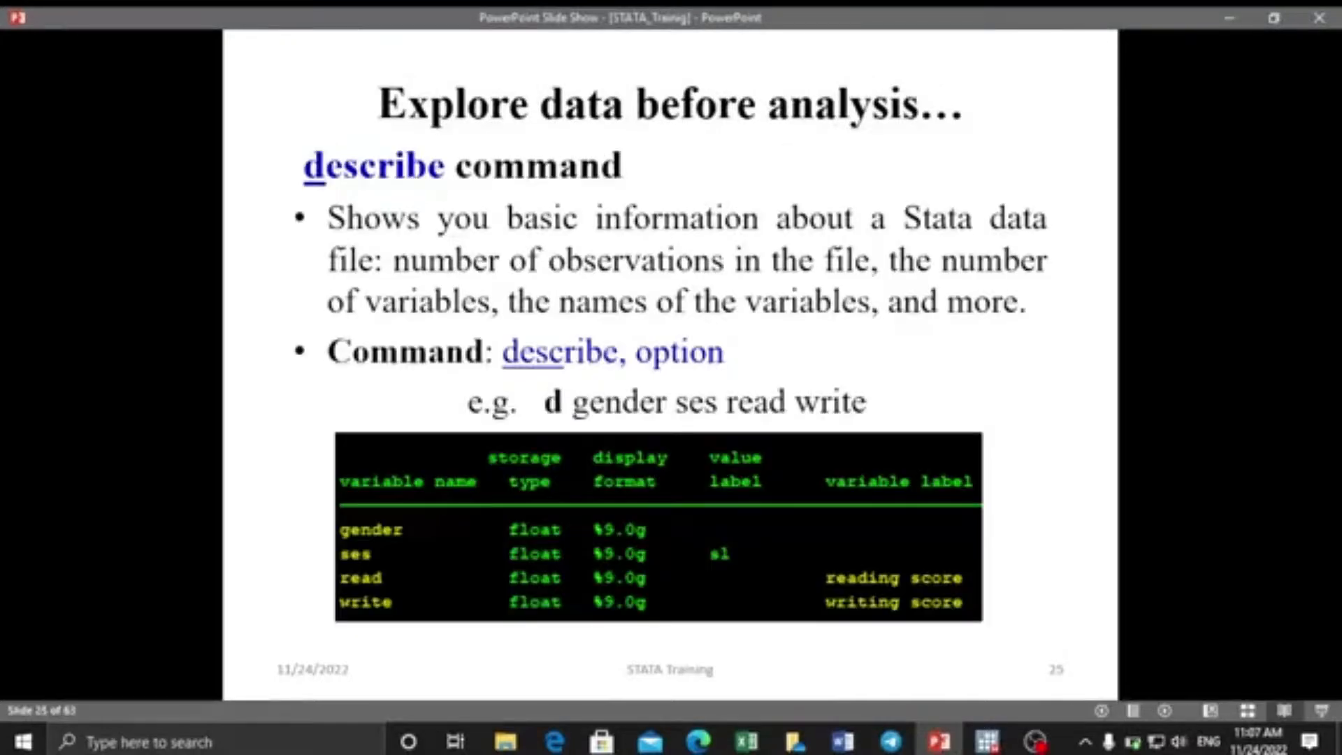
pyautogui.press('Right')
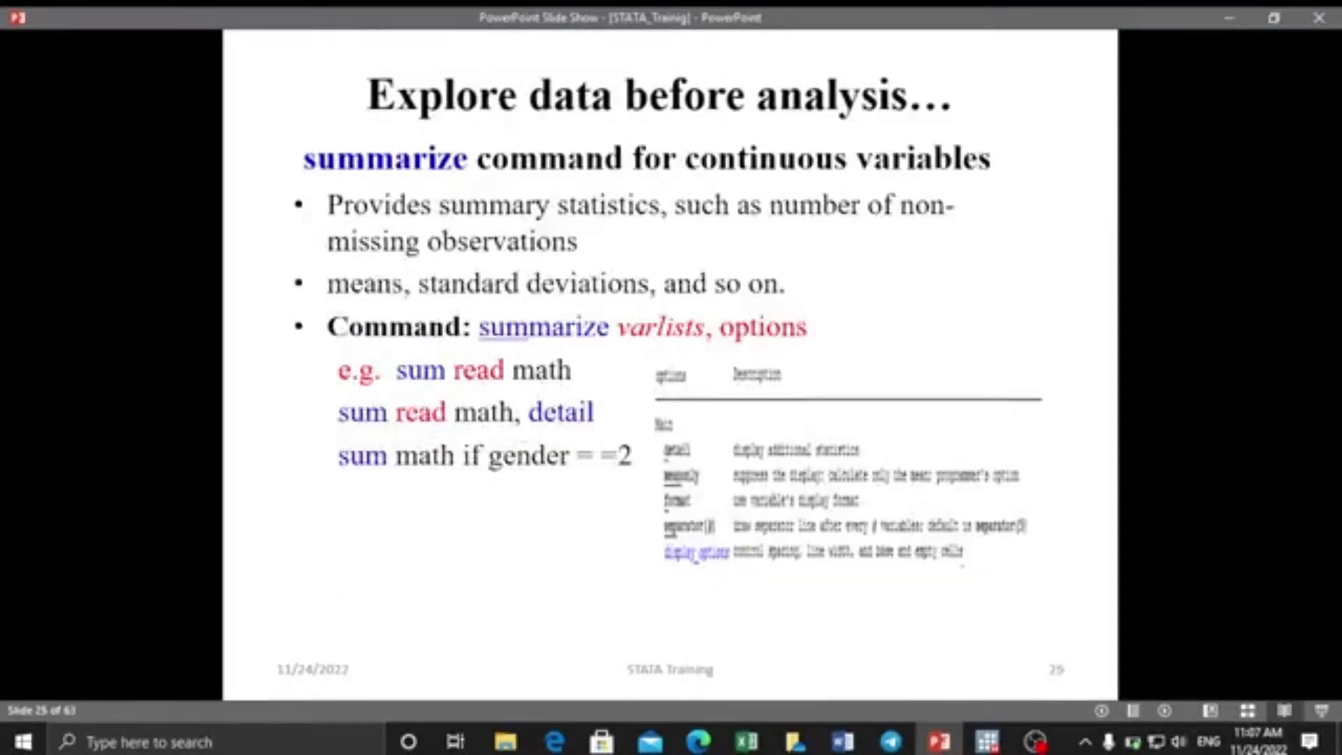
pyautogui.press('Right')
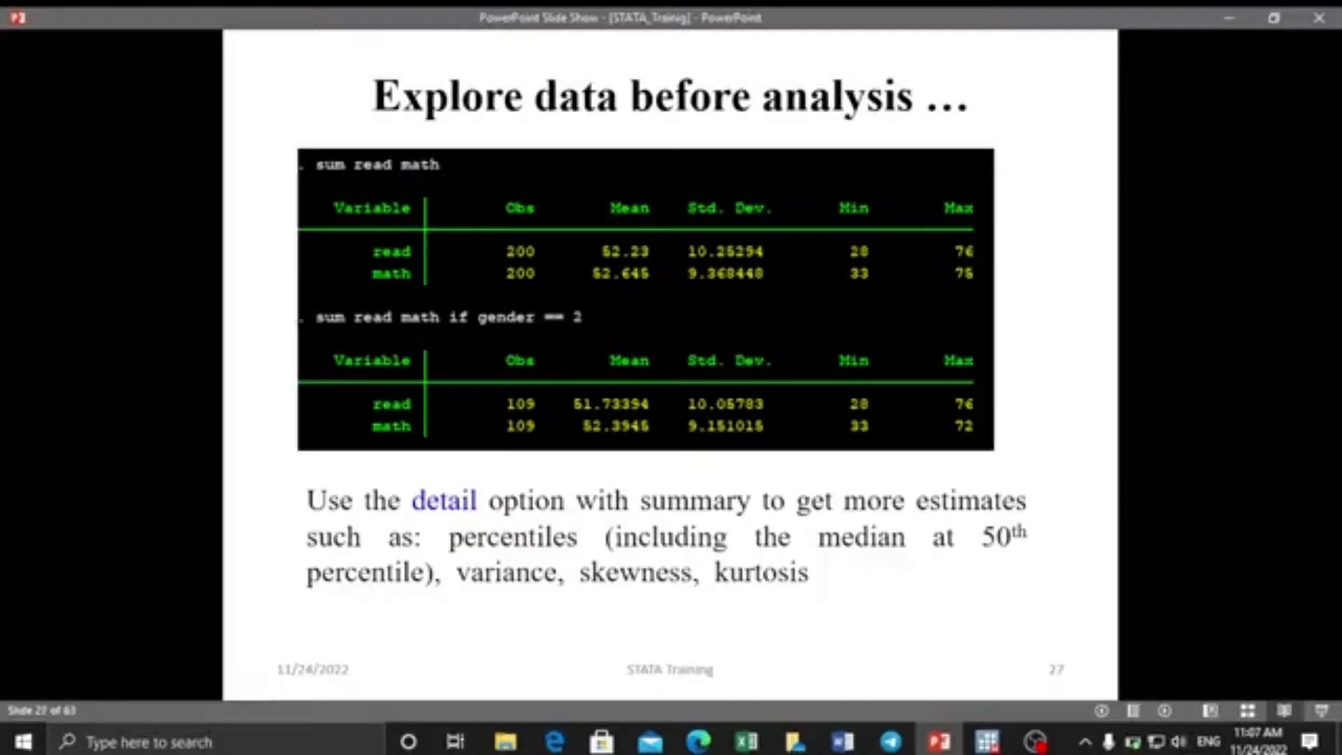
pyautogui.press('Right')
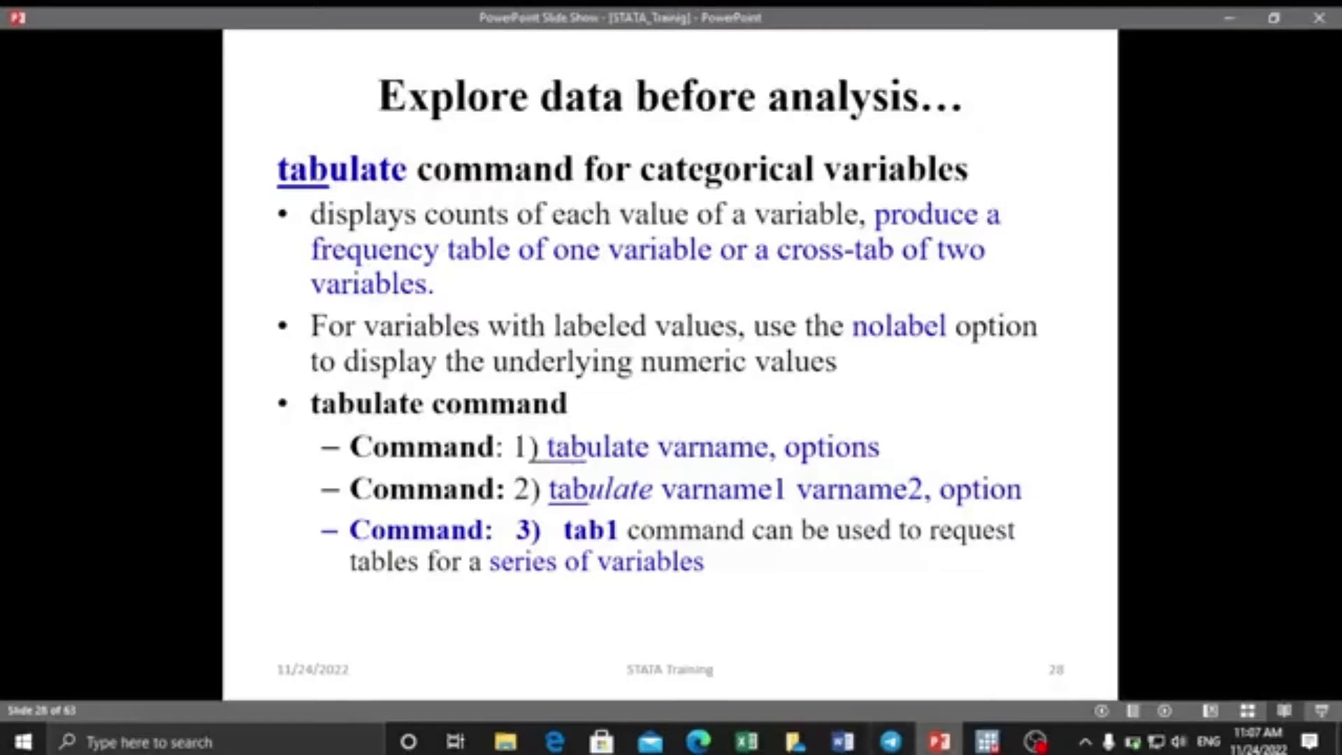
# In Stata, run 'tab gender, ses', which errors with option ses not allowed.
pyautogui.moveTo(985, 744)
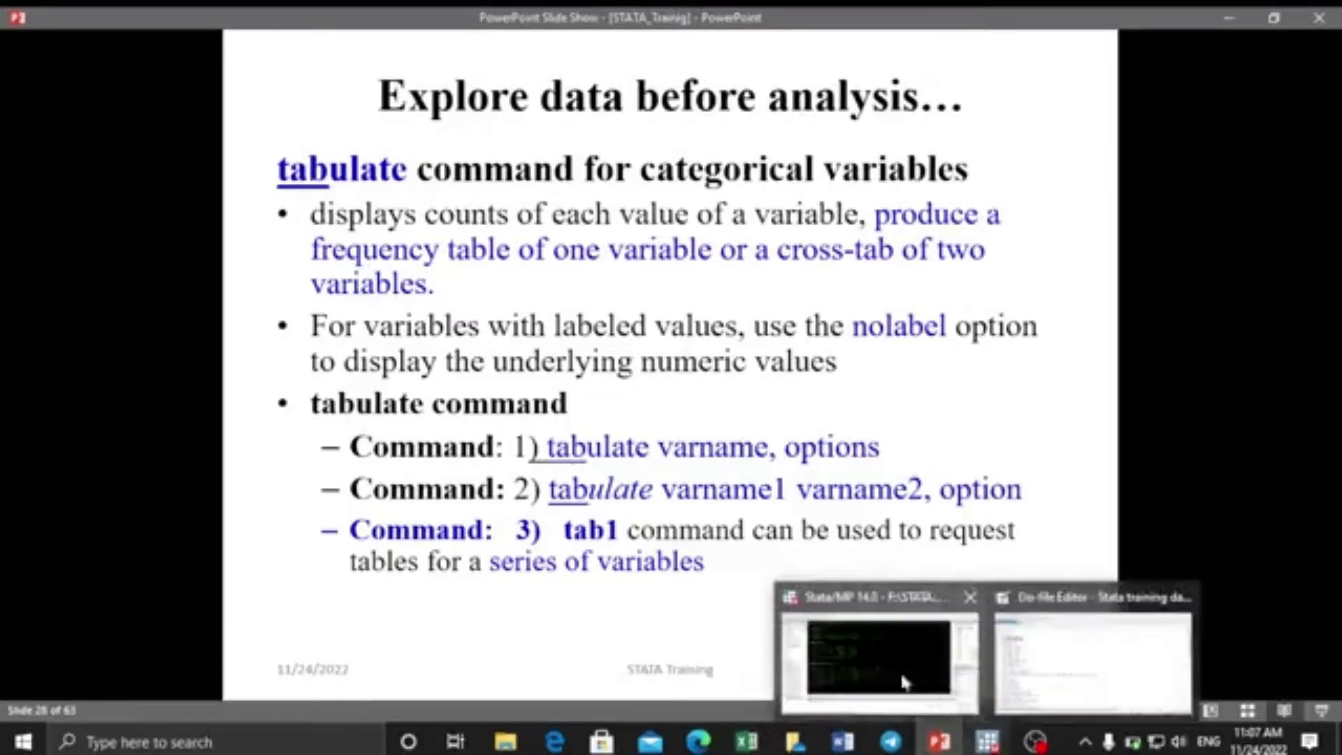
pyautogui.click(902, 671)
pyautogui.write('tab')
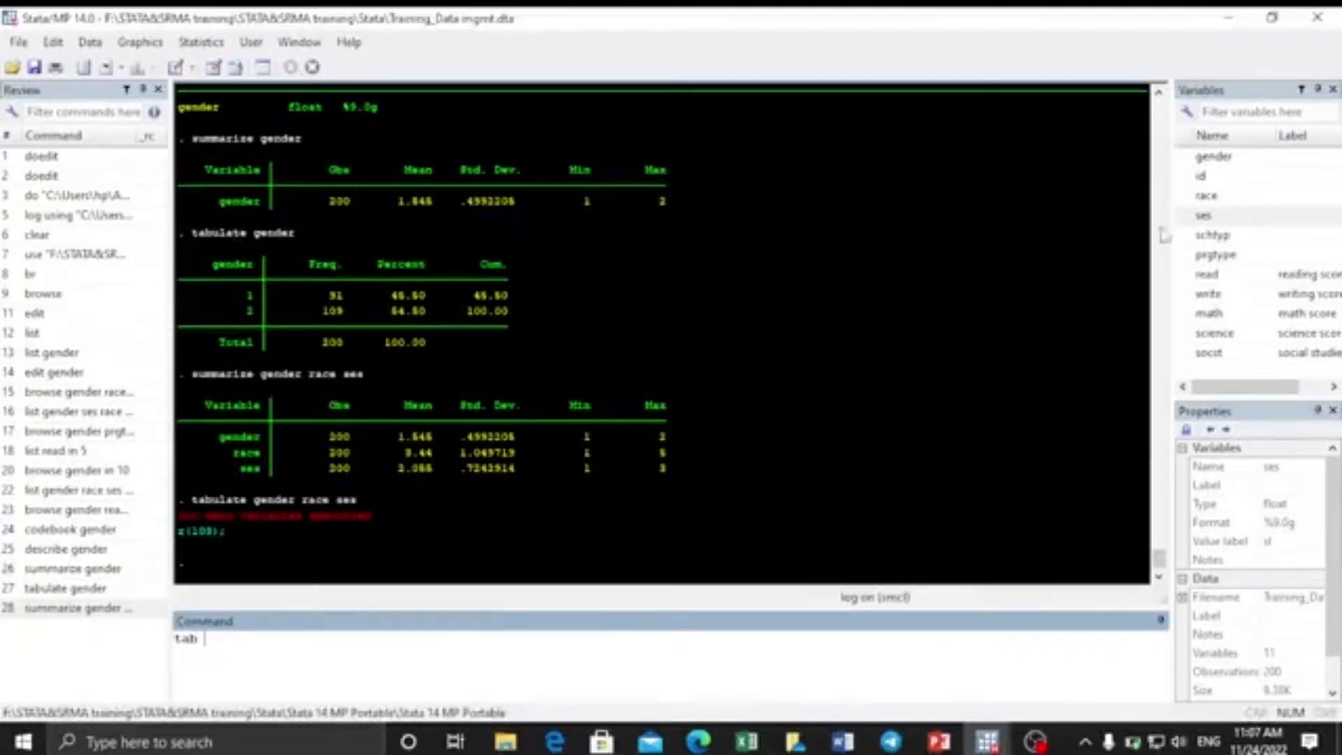
pyautogui.doubleClick(1213, 156)
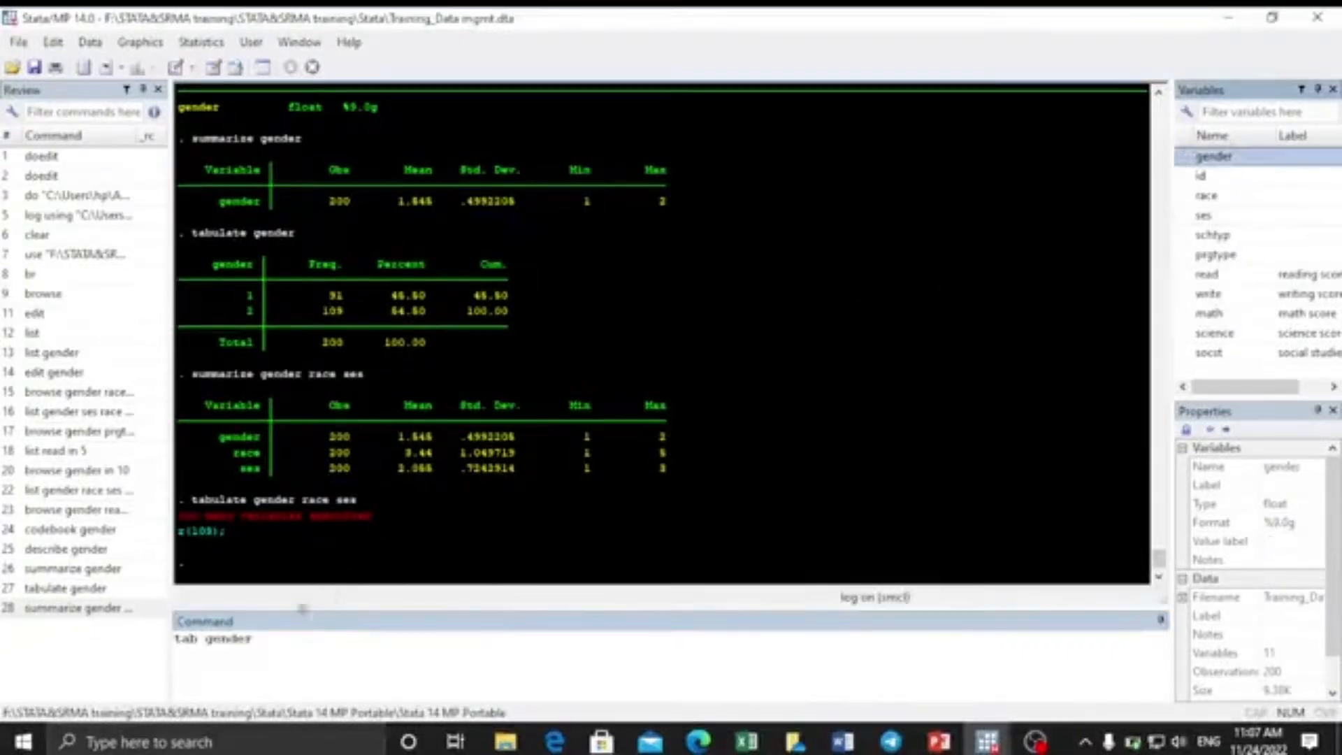
pyautogui.click(259, 638)
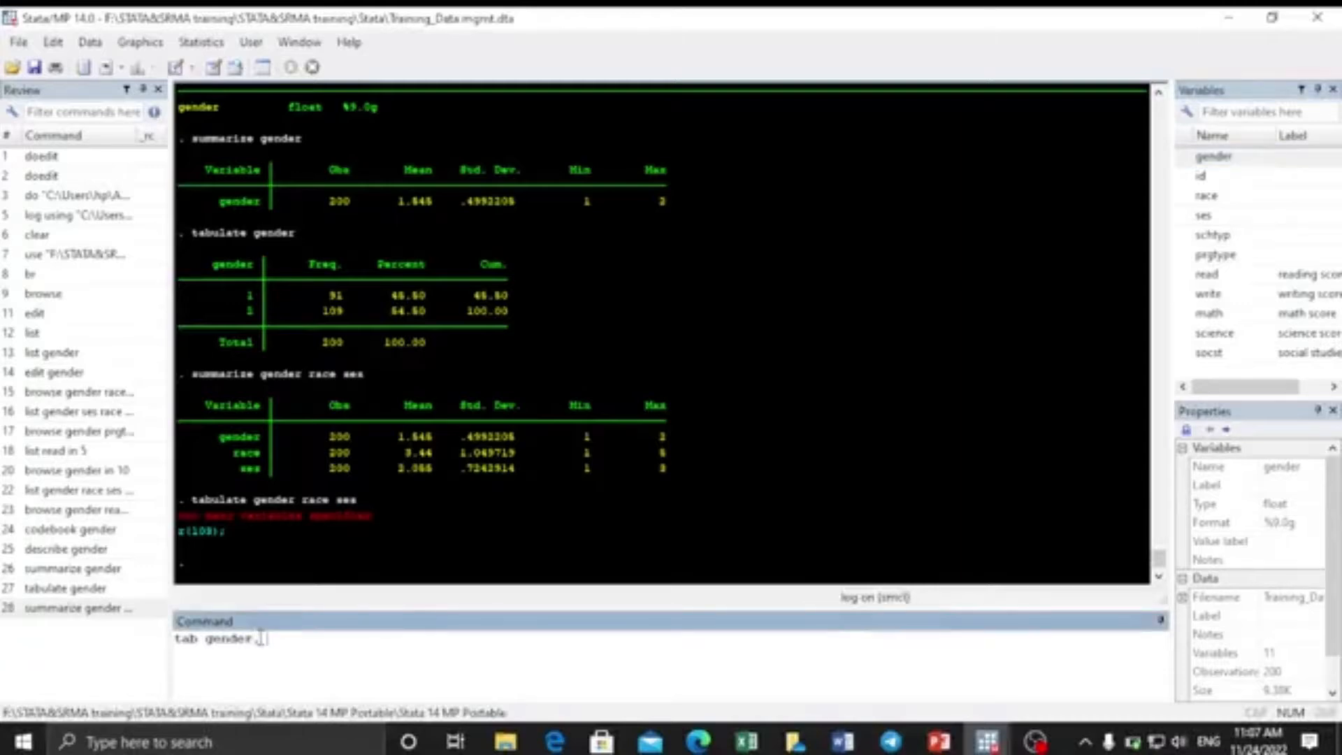
pyautogui.click(1184, 217)
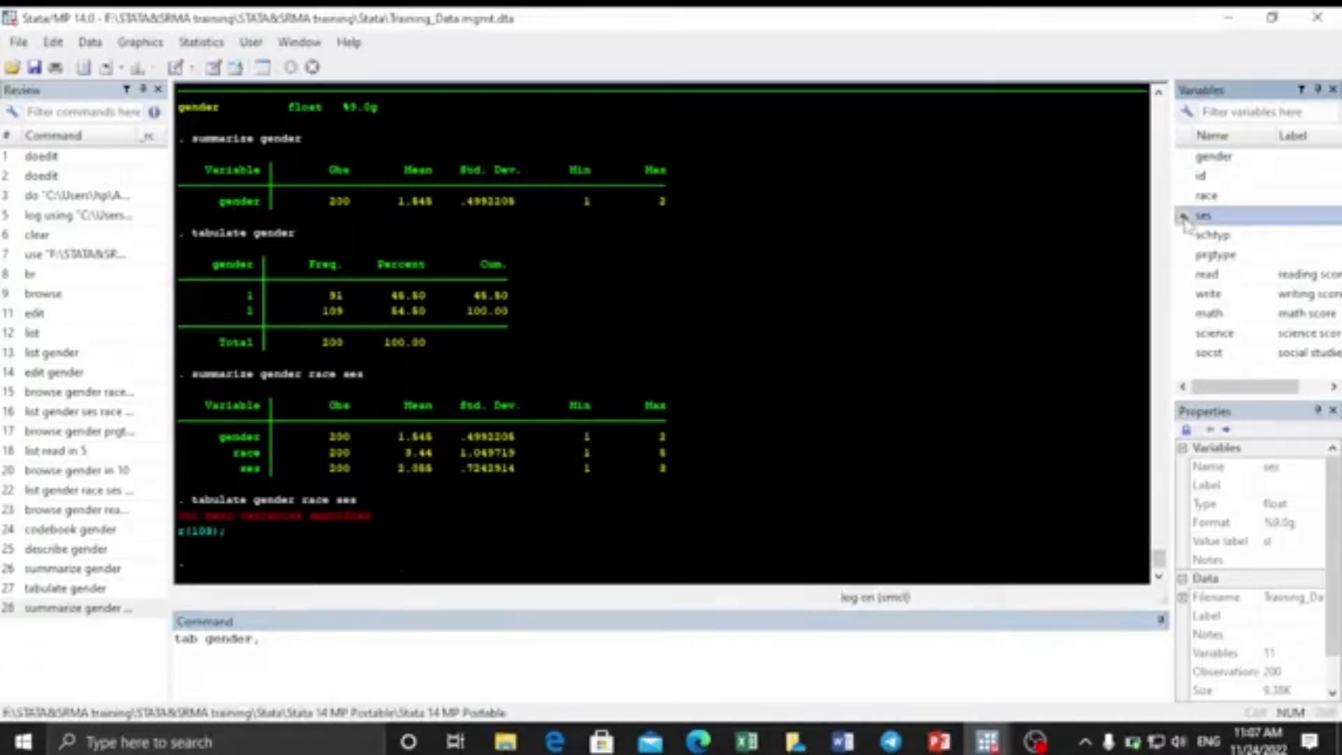
pyautogui.doubleClick(1184, 217)
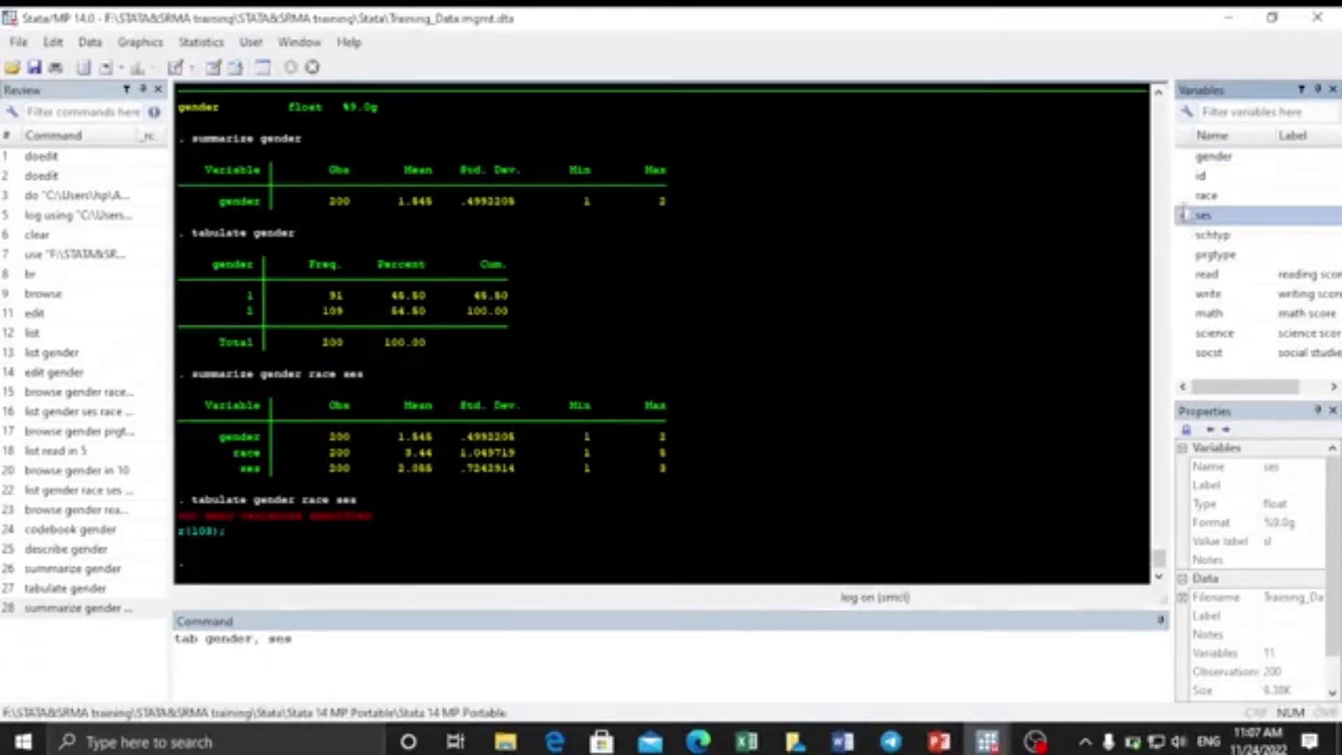
pyautogui.click(300, 644)
pyautogui.press('Return')
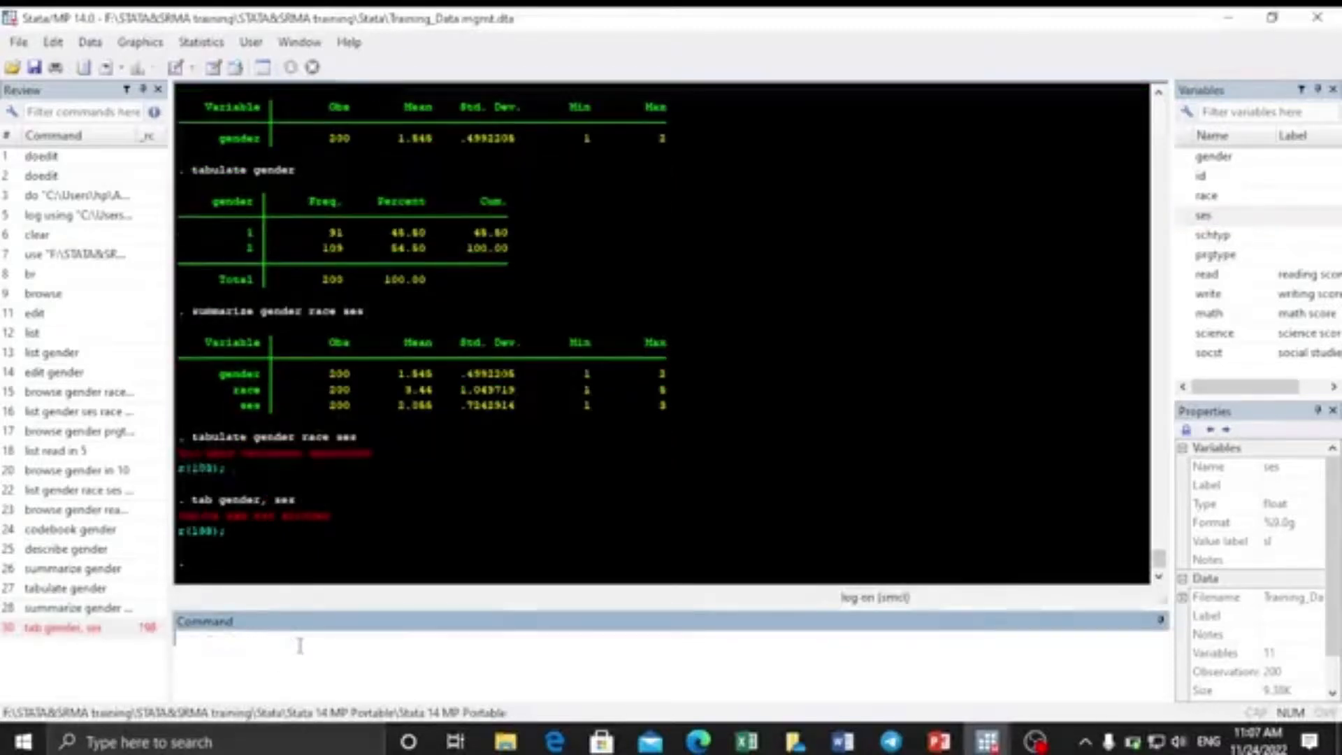
# Delete the failed 'tab gender, ses' entry from Review and start a tab1 command.
pyautogui.click(50, 629)
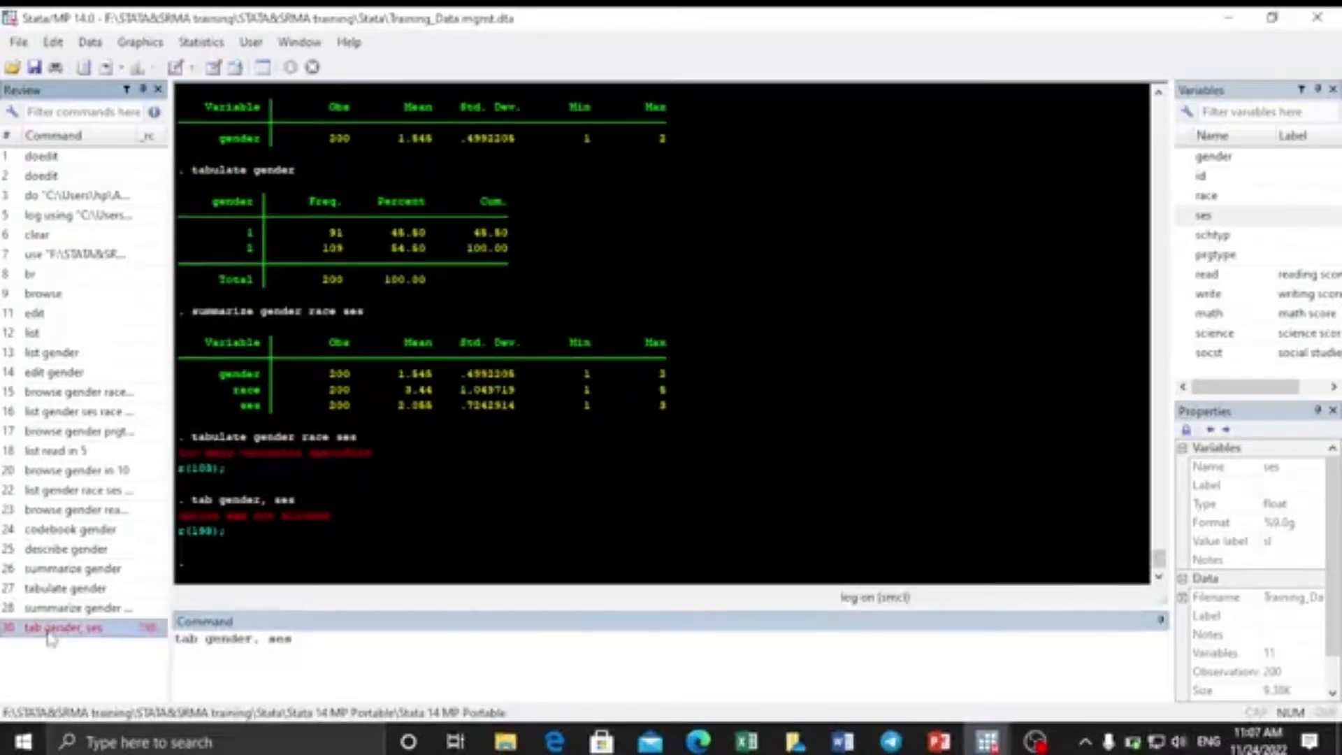
pyautogui.rightClick(50, 637)
pyautogui.click(105, 458)
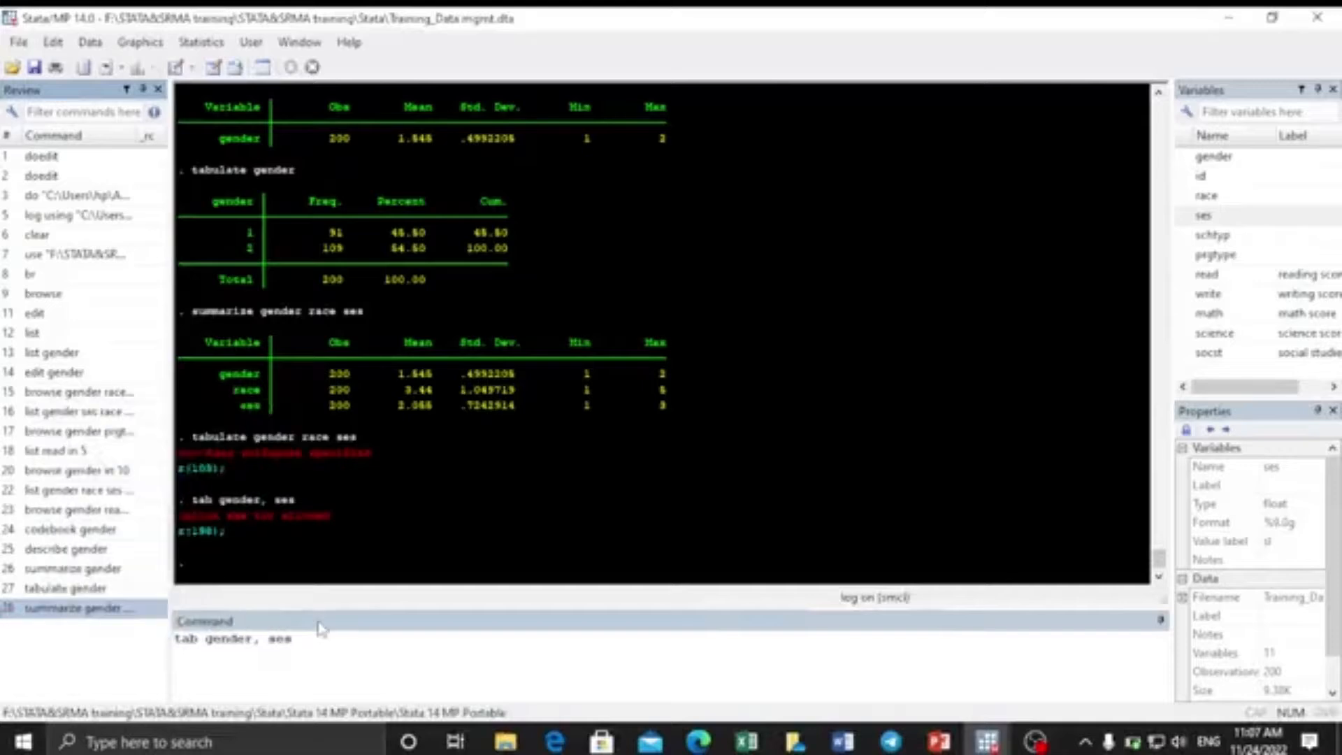
pyautogui.click(301, 640)
pyautogui.press('BackSpace')
pyautogui.press('BackSpace')
pyautogui.press('BackSpace')
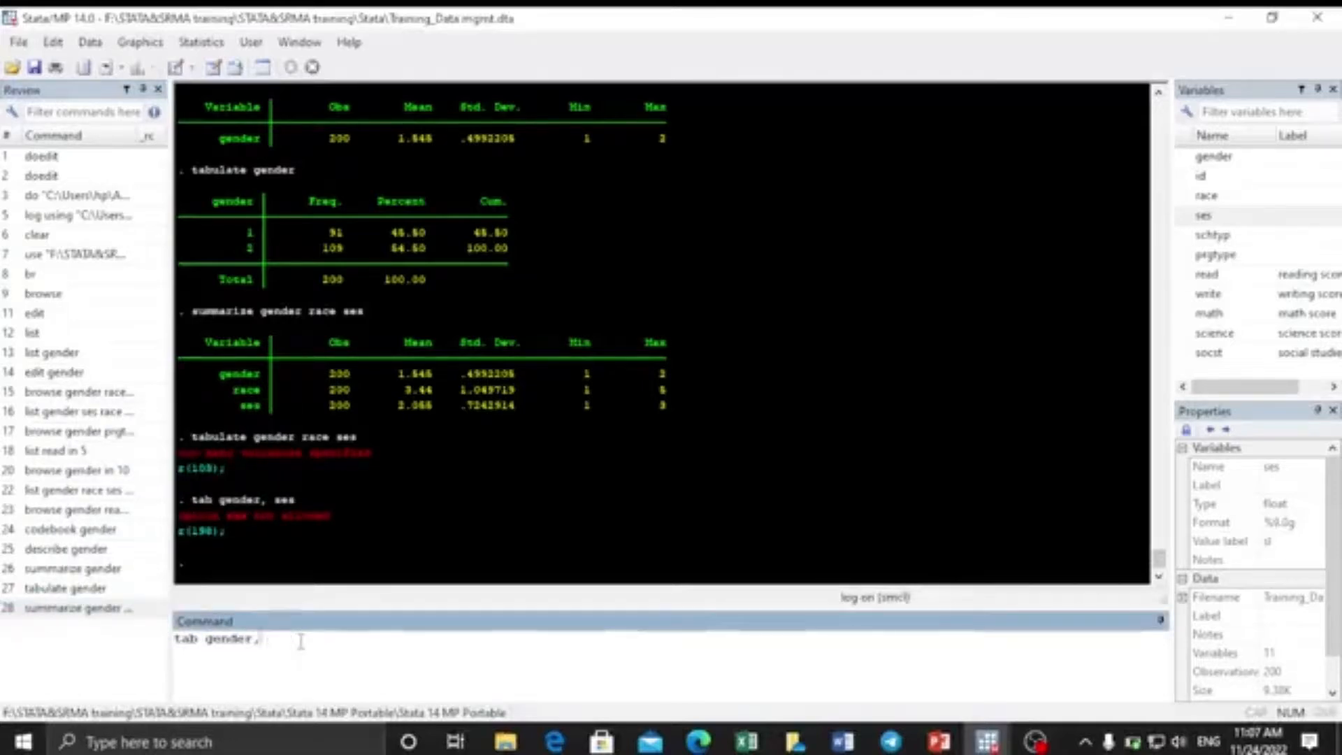
pyautogui.press('BackSpace')
pyautogui.press('BackSpace')
pyautogui.press('BackSpace')
pyautogui.press('BackSpace')
pyautogui.press('BackSpace')
pyautogui.press('BackSpace')
pyautogui.press('BackSpace')
pyautogui.press('BackSpace')
pyautogui.press('BackSpace')
pyautogui.press('BackSpace')
pyautogui.press('BackSpace')
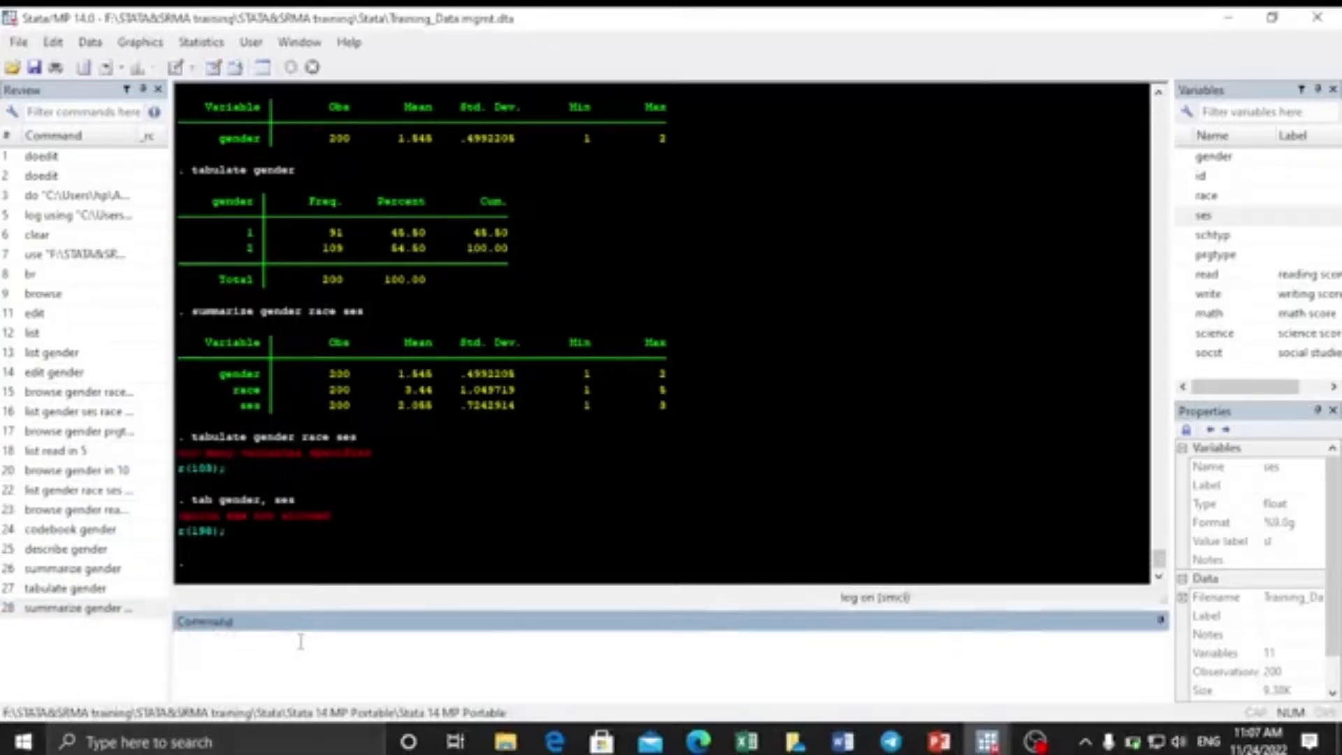
pyautogui.write('tab1')
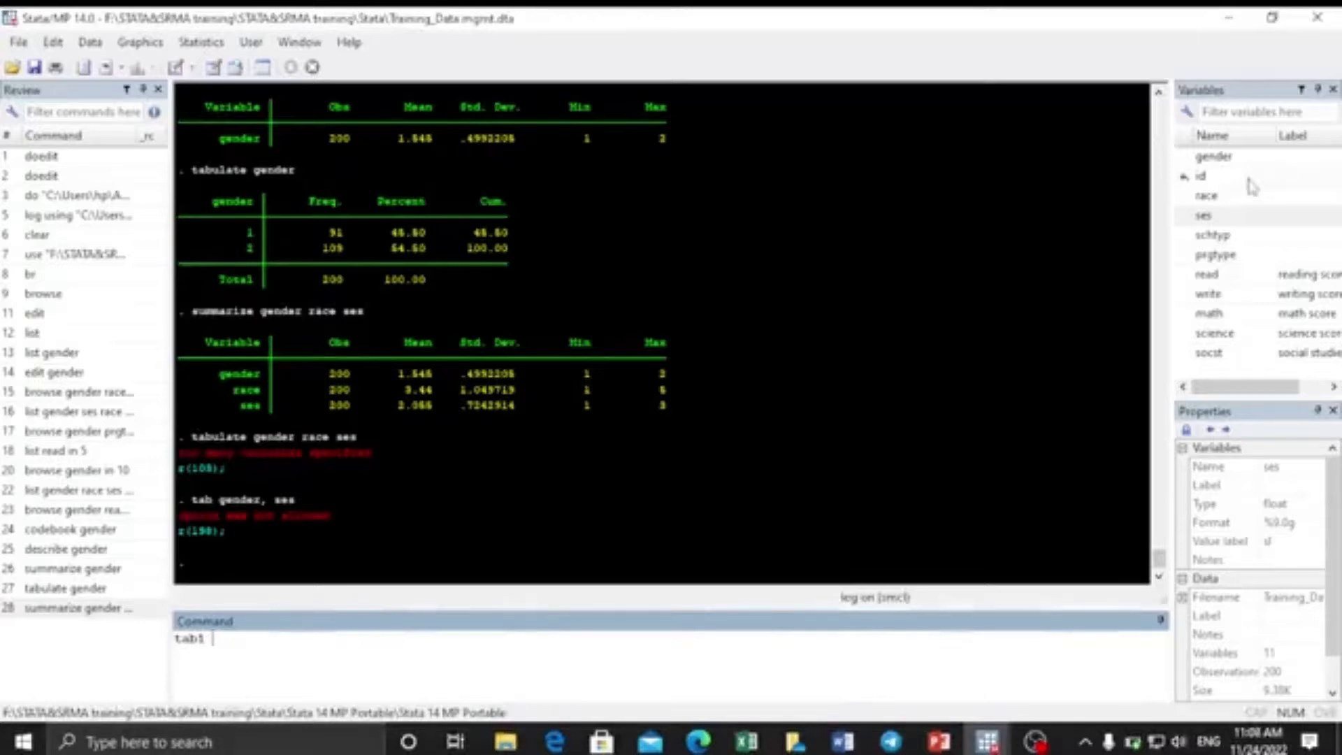
# Run tab1 gender to get its one-way frequency table.
pyautogui.doubleClick(1184, 157)
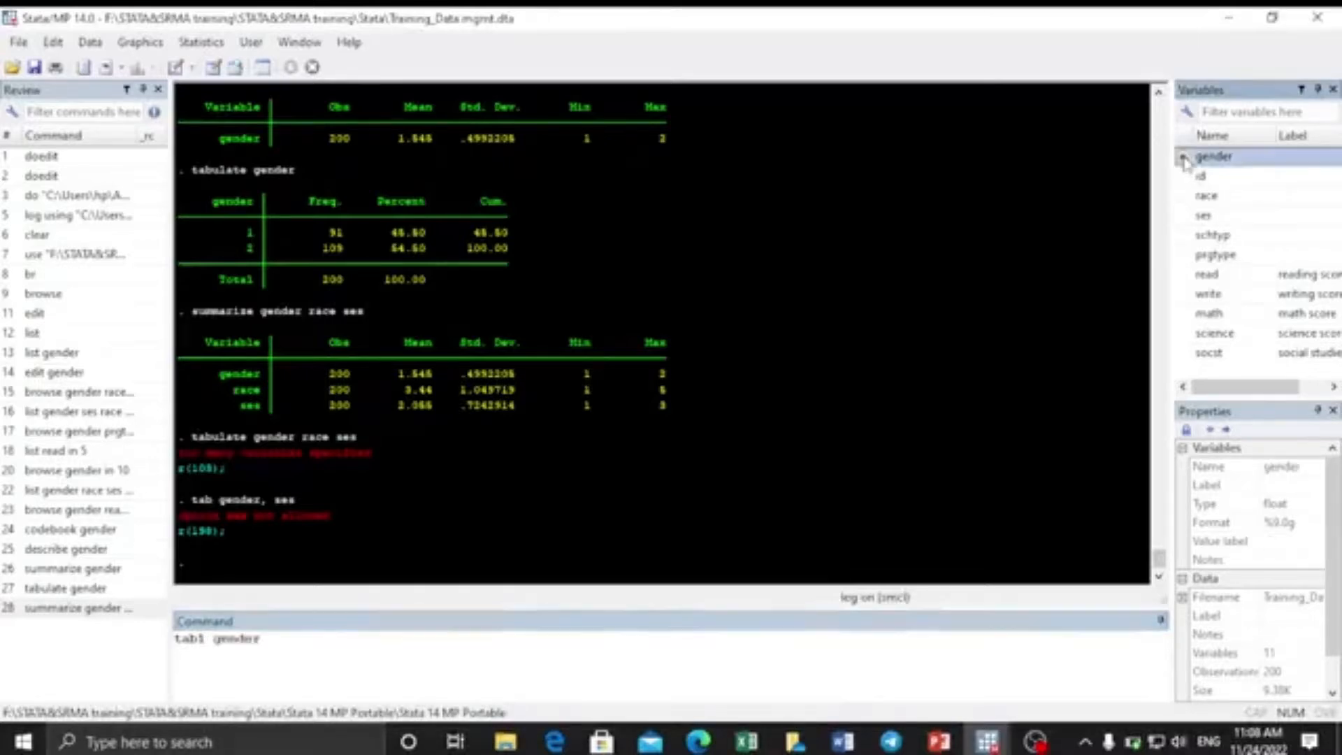
pyautogui.click(277, 647)
pyautogui.press('Return')
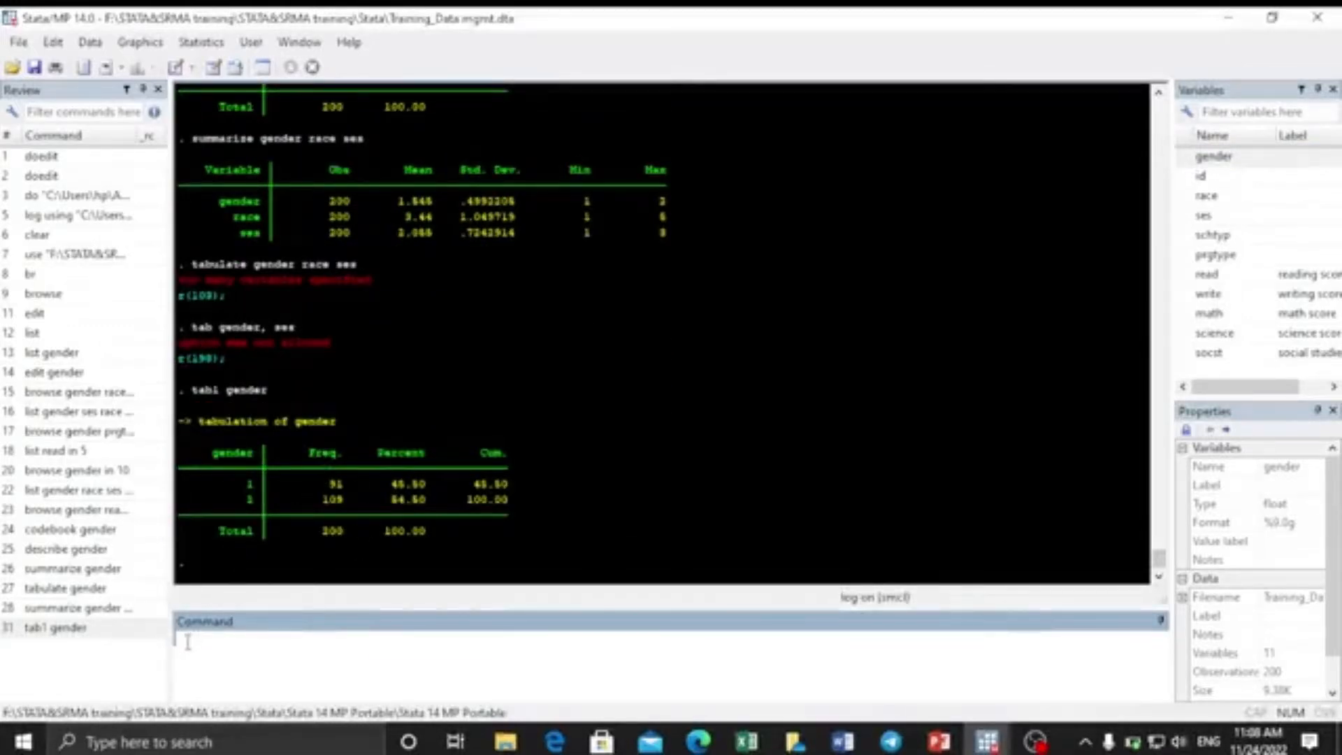
# Run tab1 gender race ses, showing separate tables including ses low 47, middle 95, high 58.
pyautogui.write('tab1')
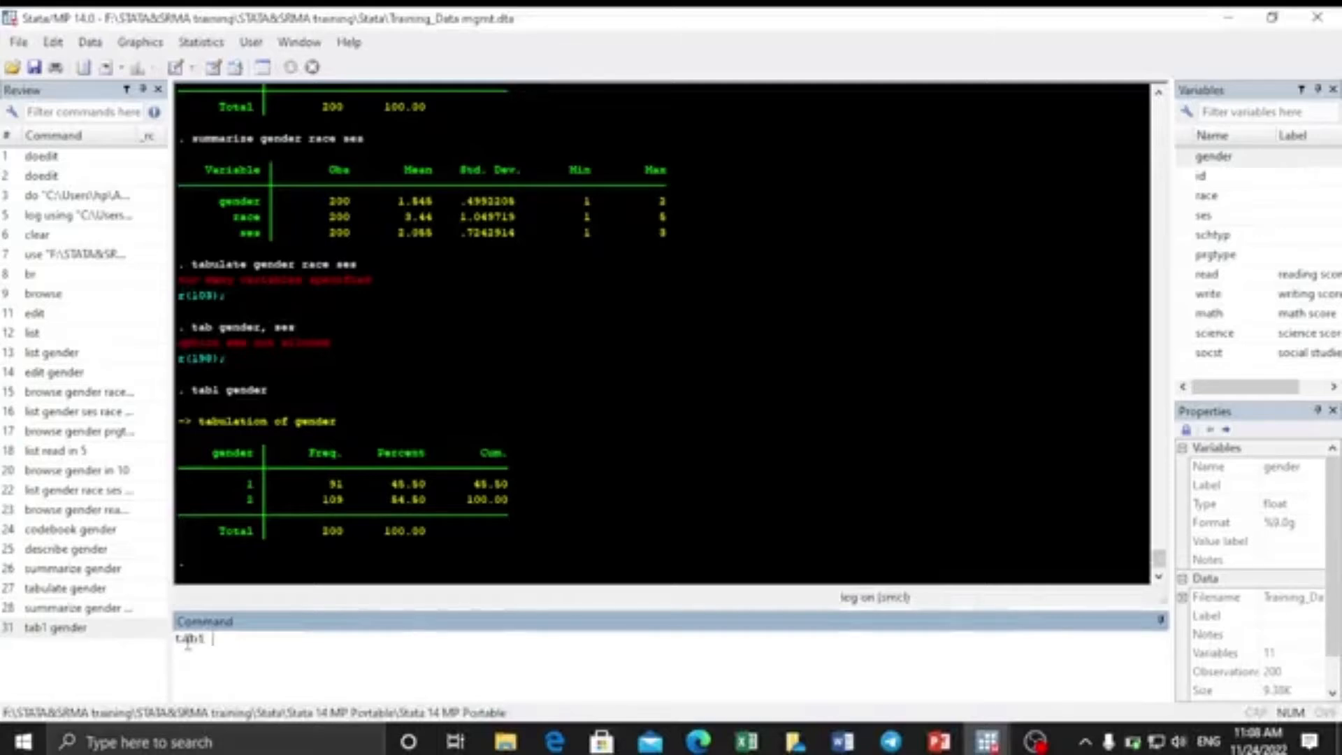
pyautogui.doubleClick(1182, 157)
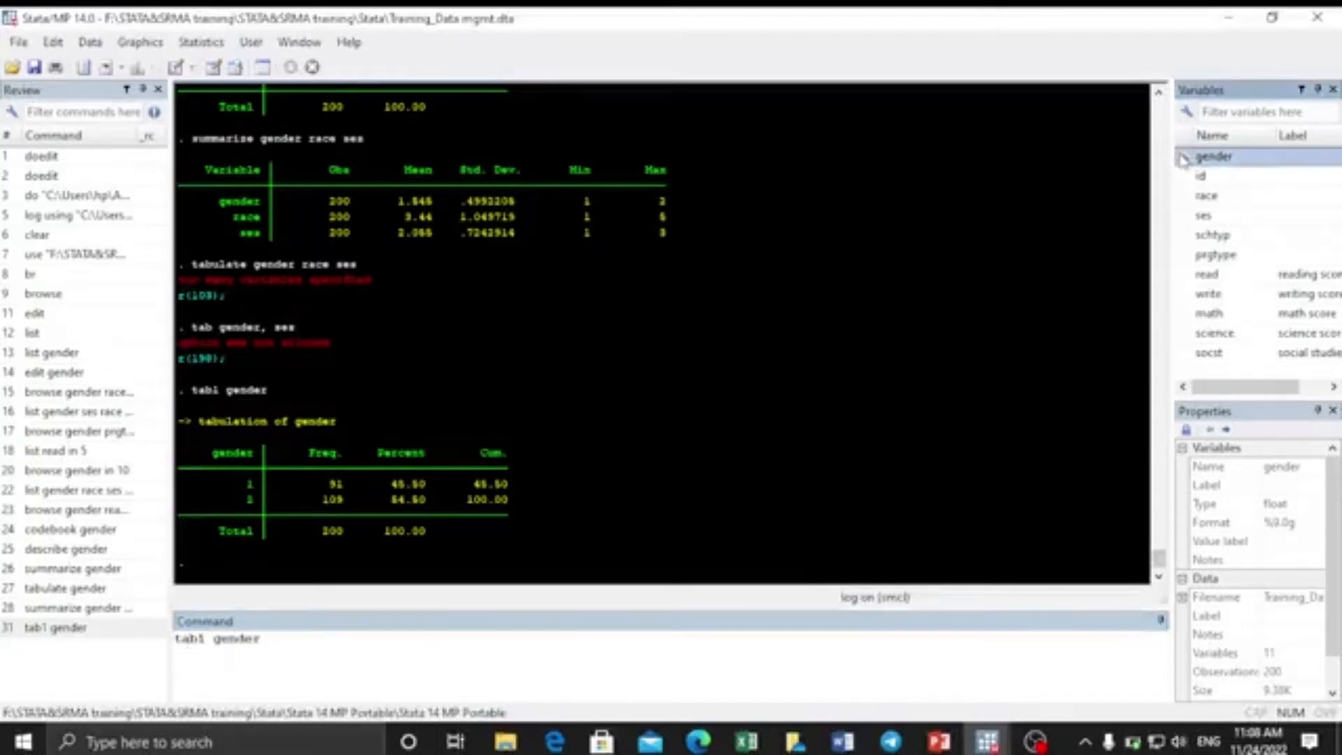
pyautogui.doubleClick(1183, 196)
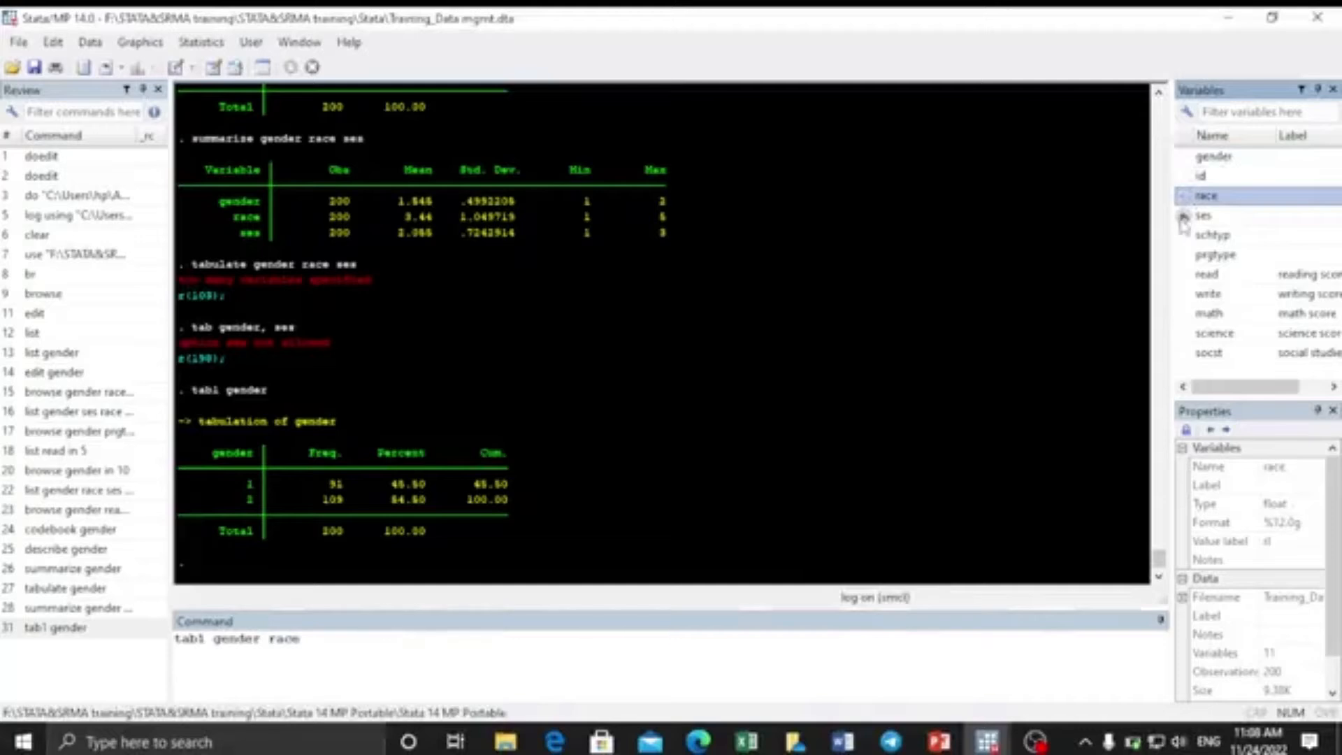
pyautogui.doubleClick(1183, 216)
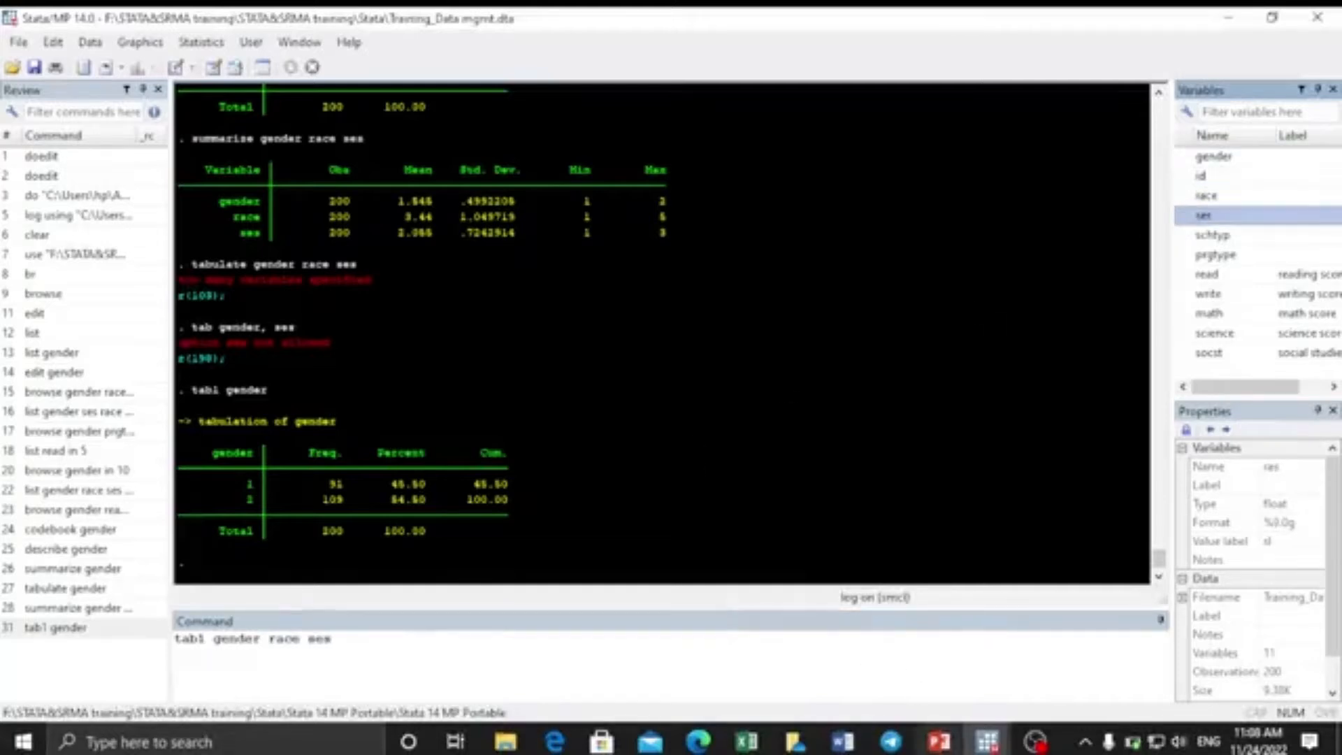
pyautogui.moveTo(936, 747)
pyautogui.moveTo(928, 703)
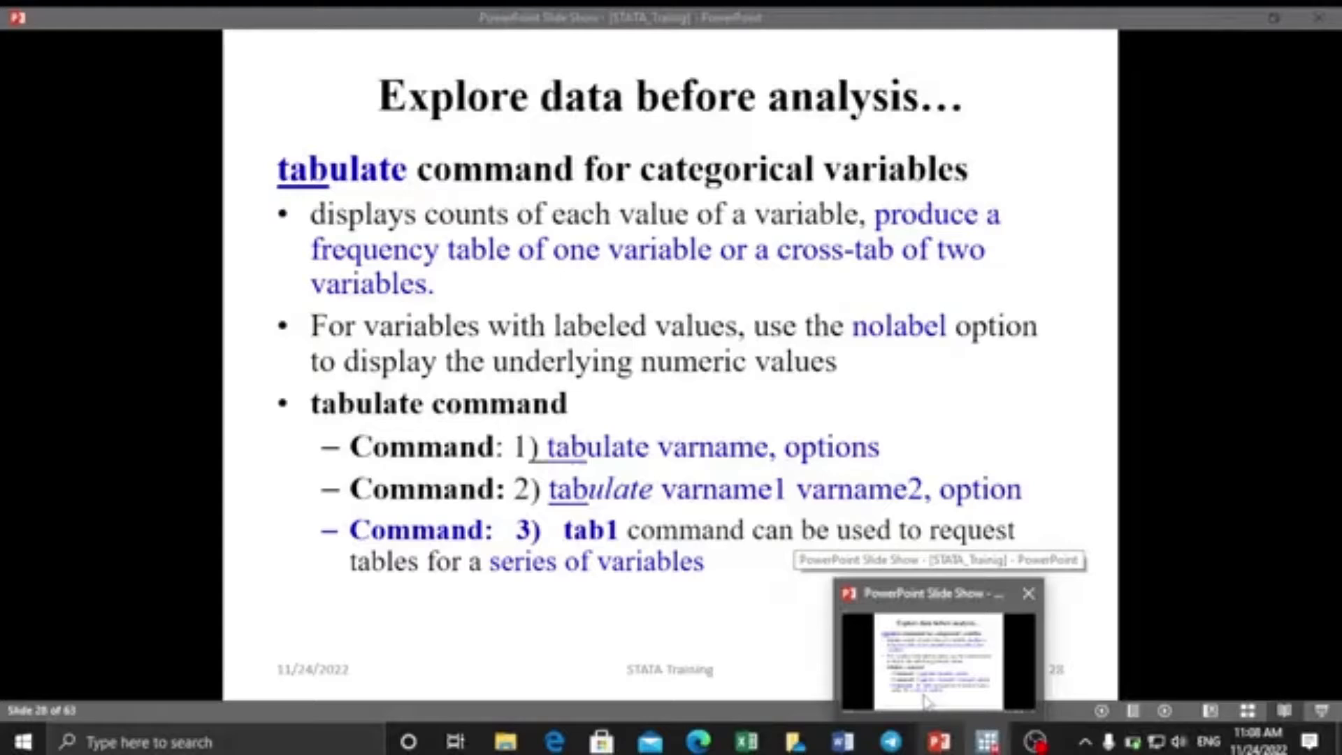
pyautogui.click(928, 703)
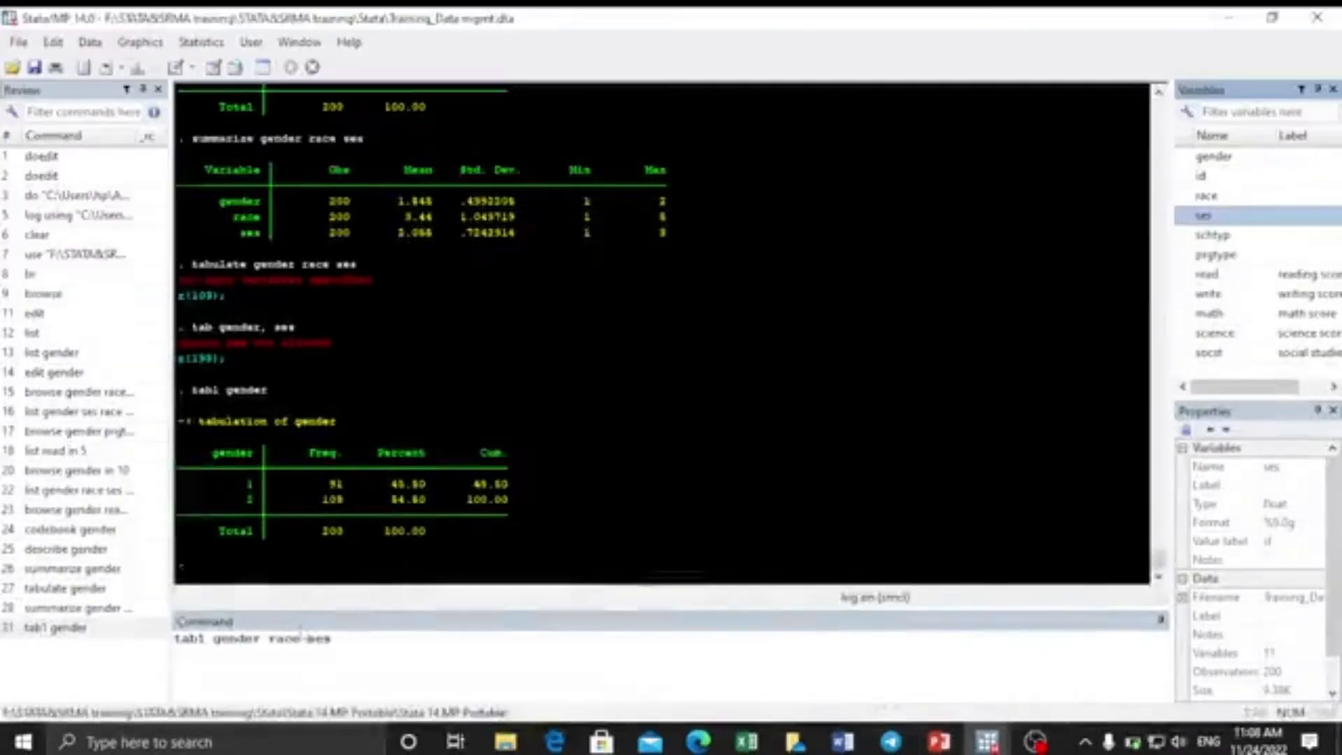
pyautogui.click(333, 646)
pyautogui.press('Return')
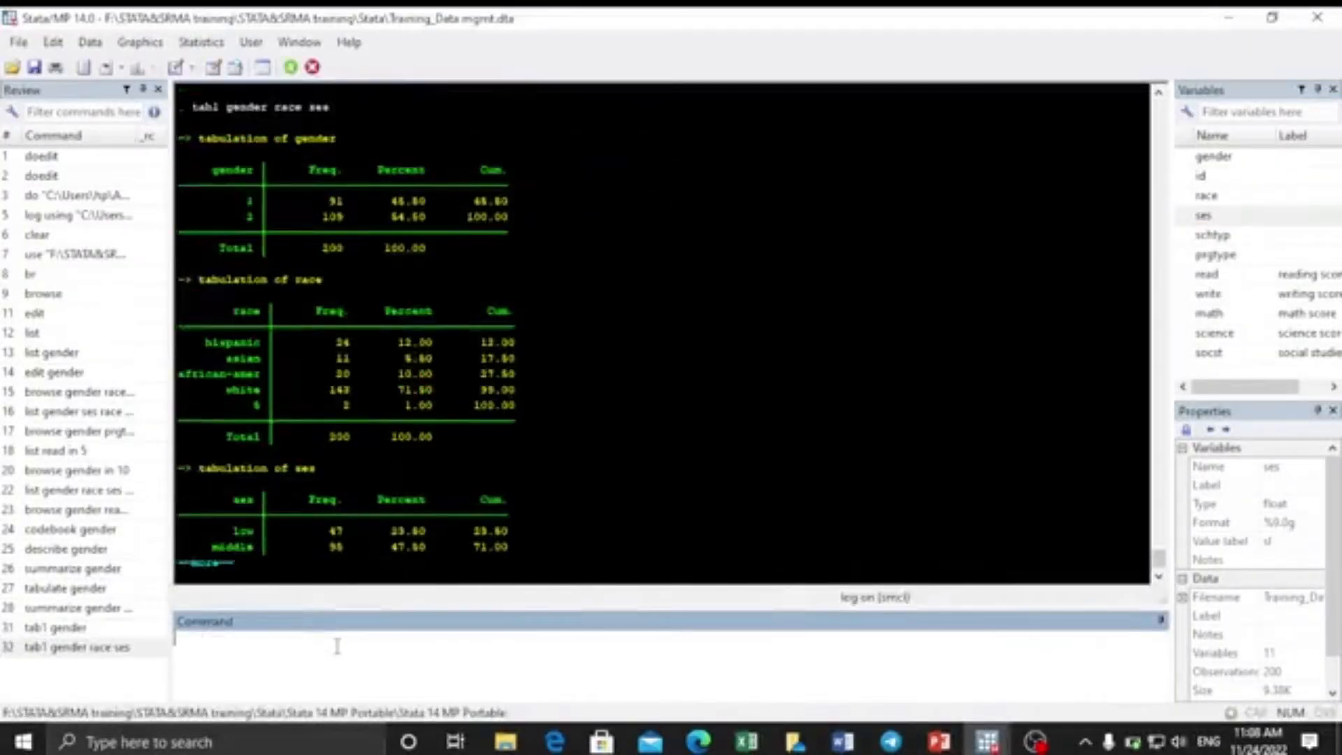
pyautogui.click(208, 567)
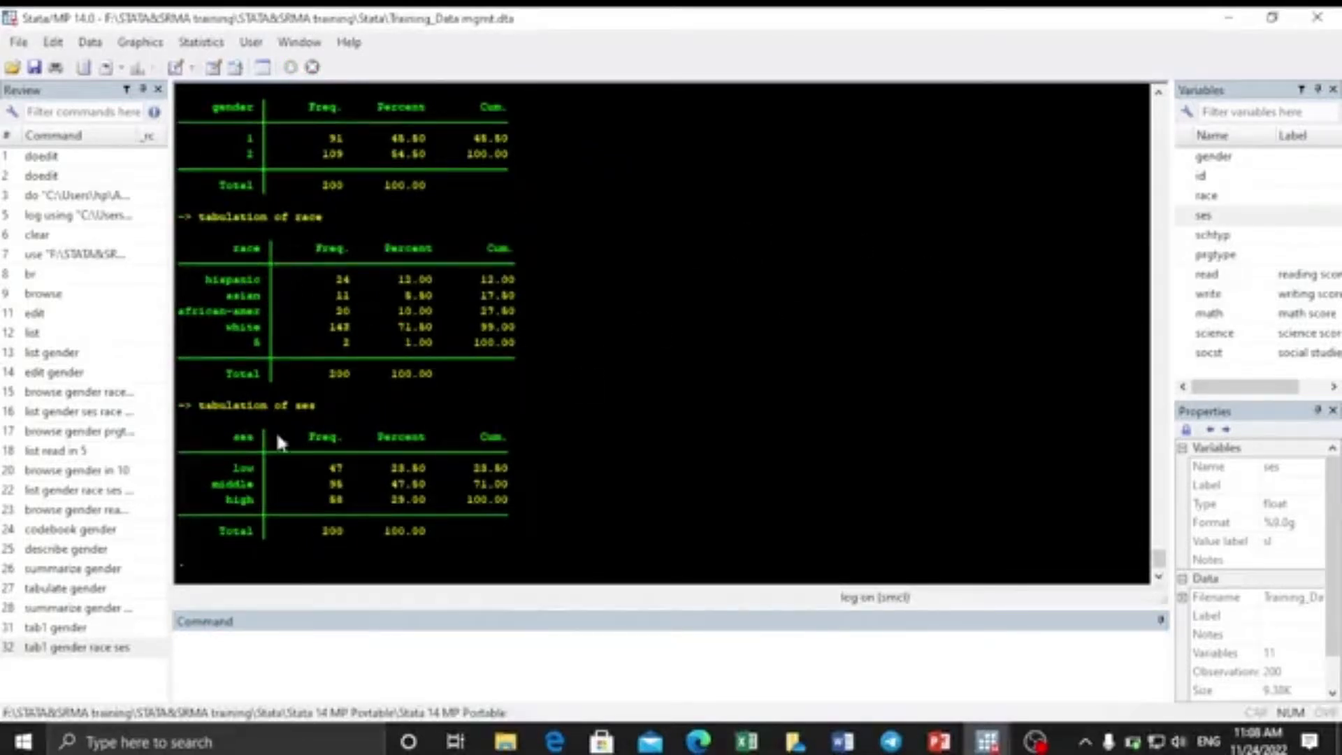
pyautogui.click(213, 644)
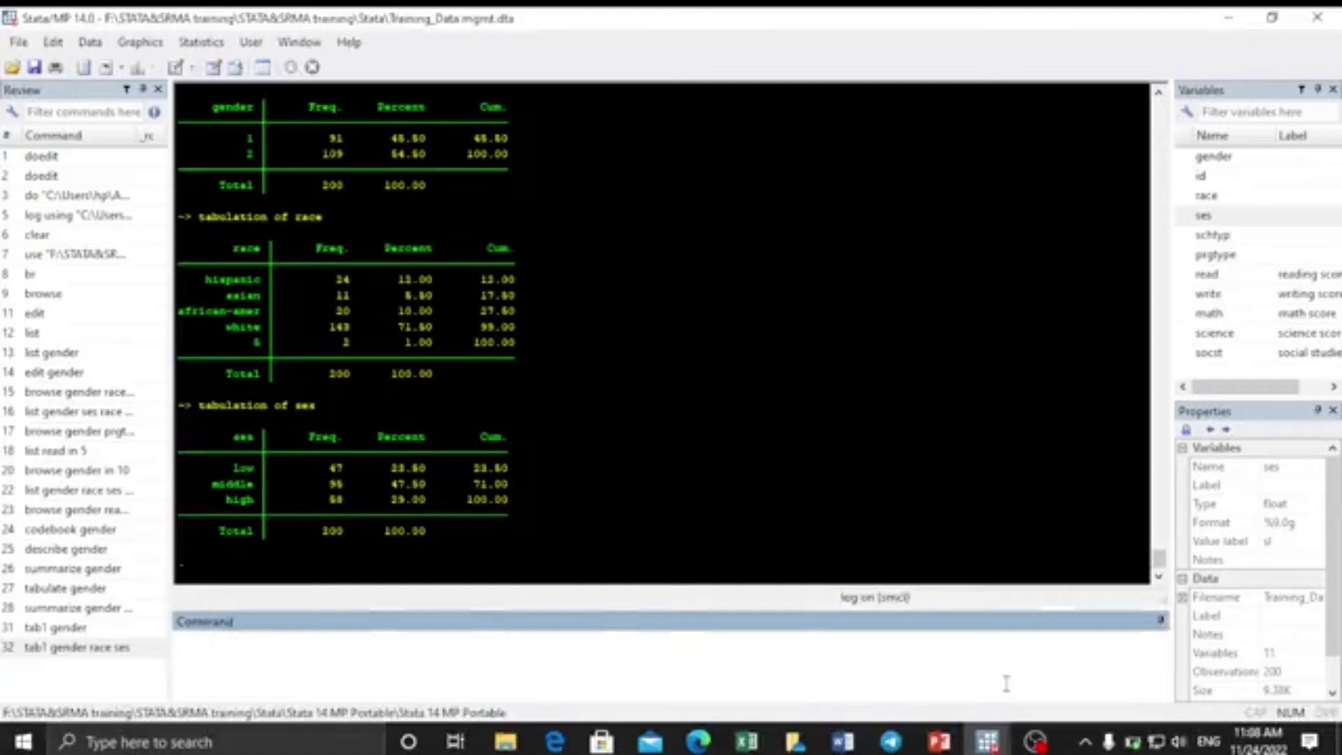
# Return to the slide show and advance past the tabulate options slide to the example tab commands slide.
pyautogui.click(930, 654)
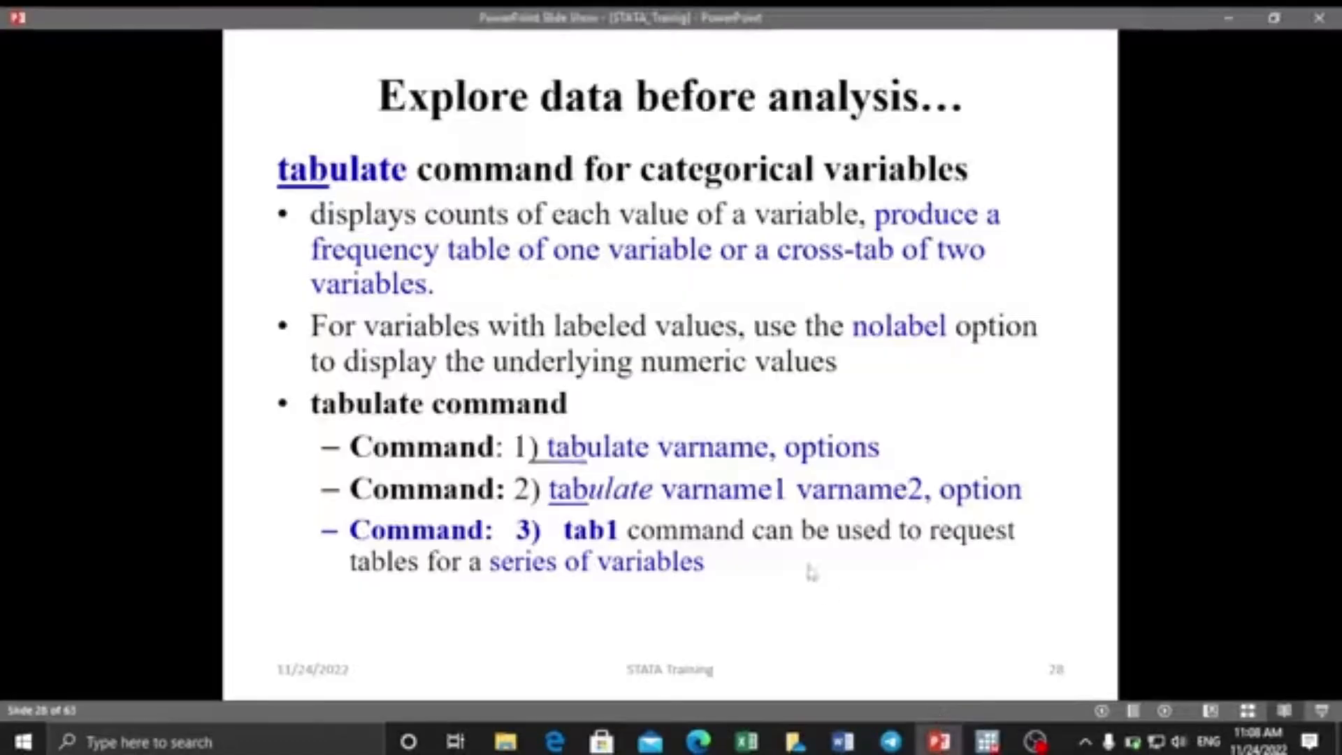
pyautogui.press('Right')
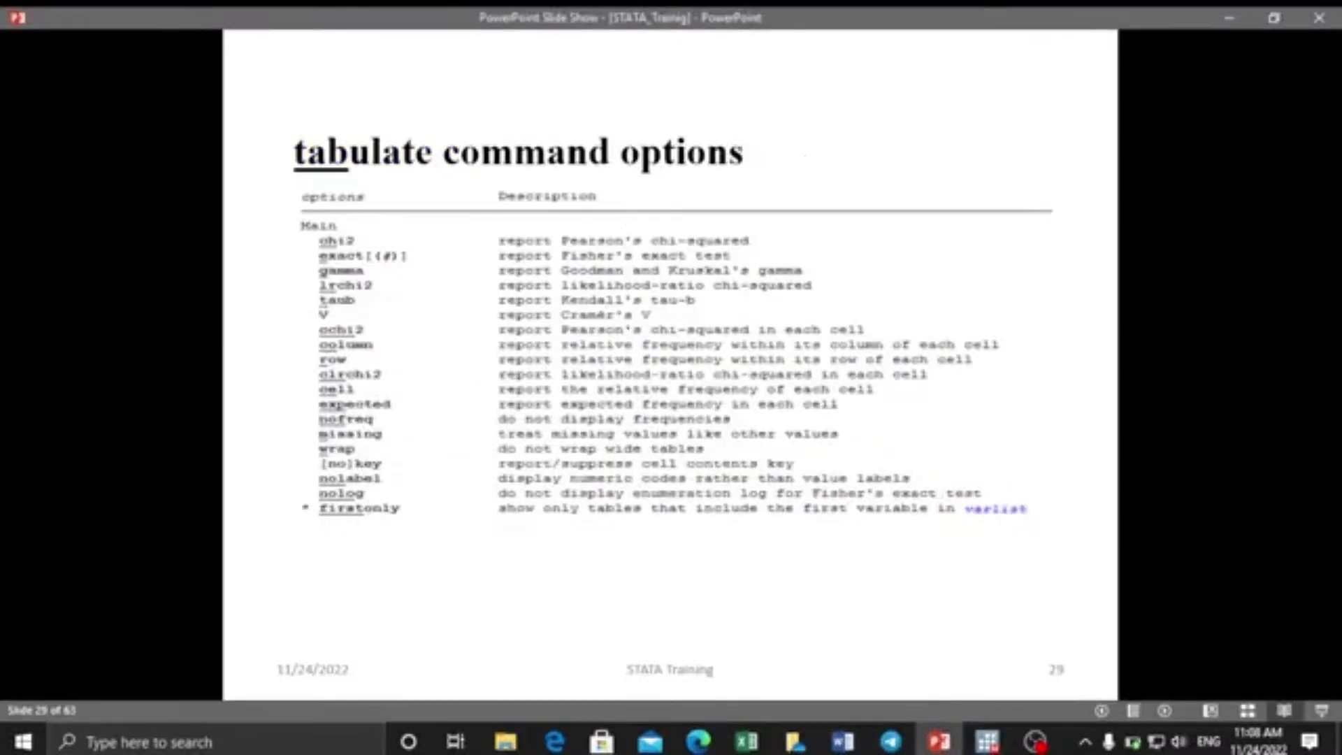
pyautogui.press('Left')
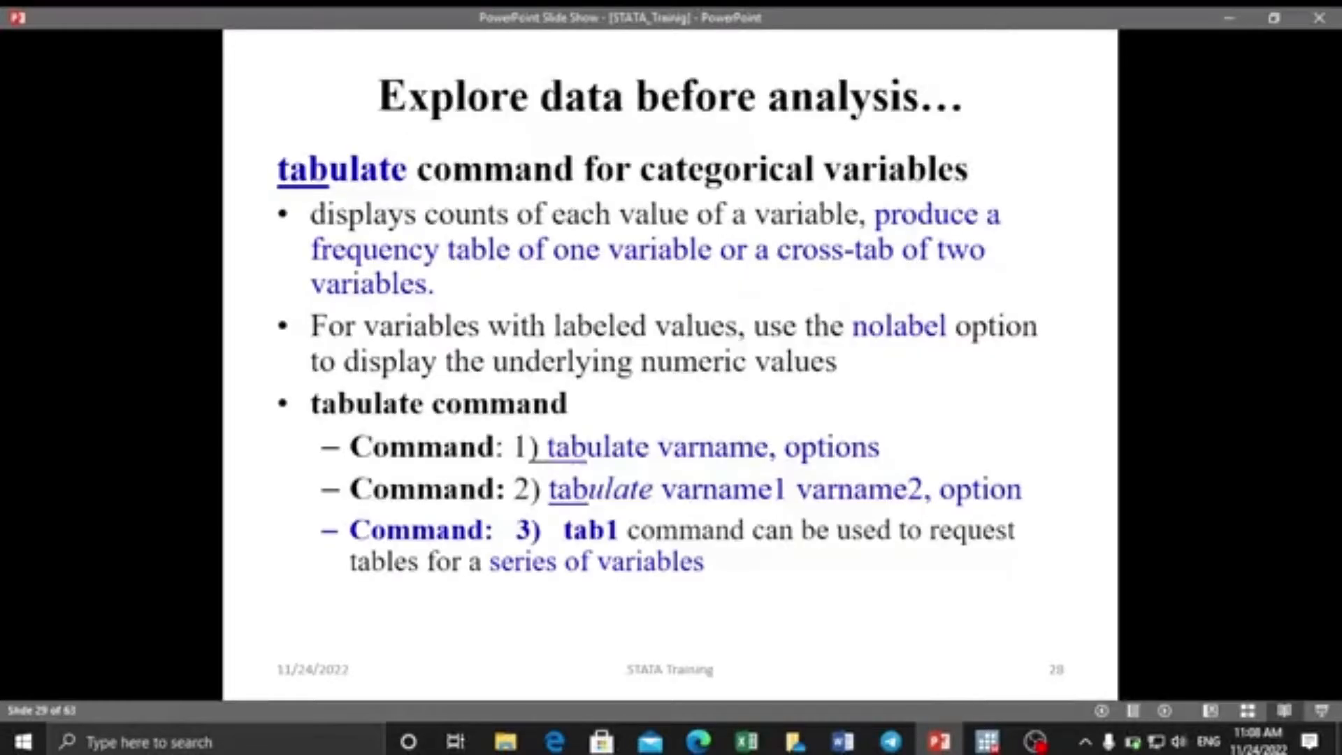
pyautogui.press('Right')
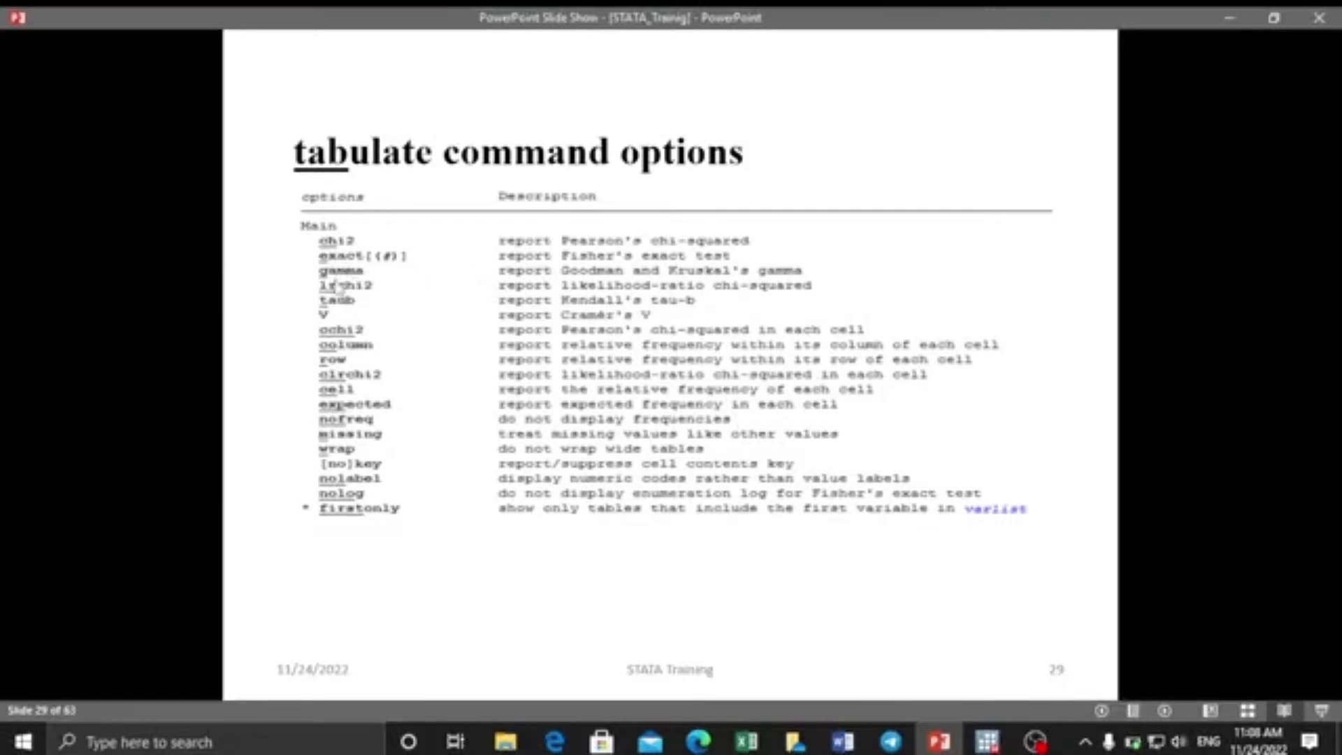
pyautogui.click(419, 503)
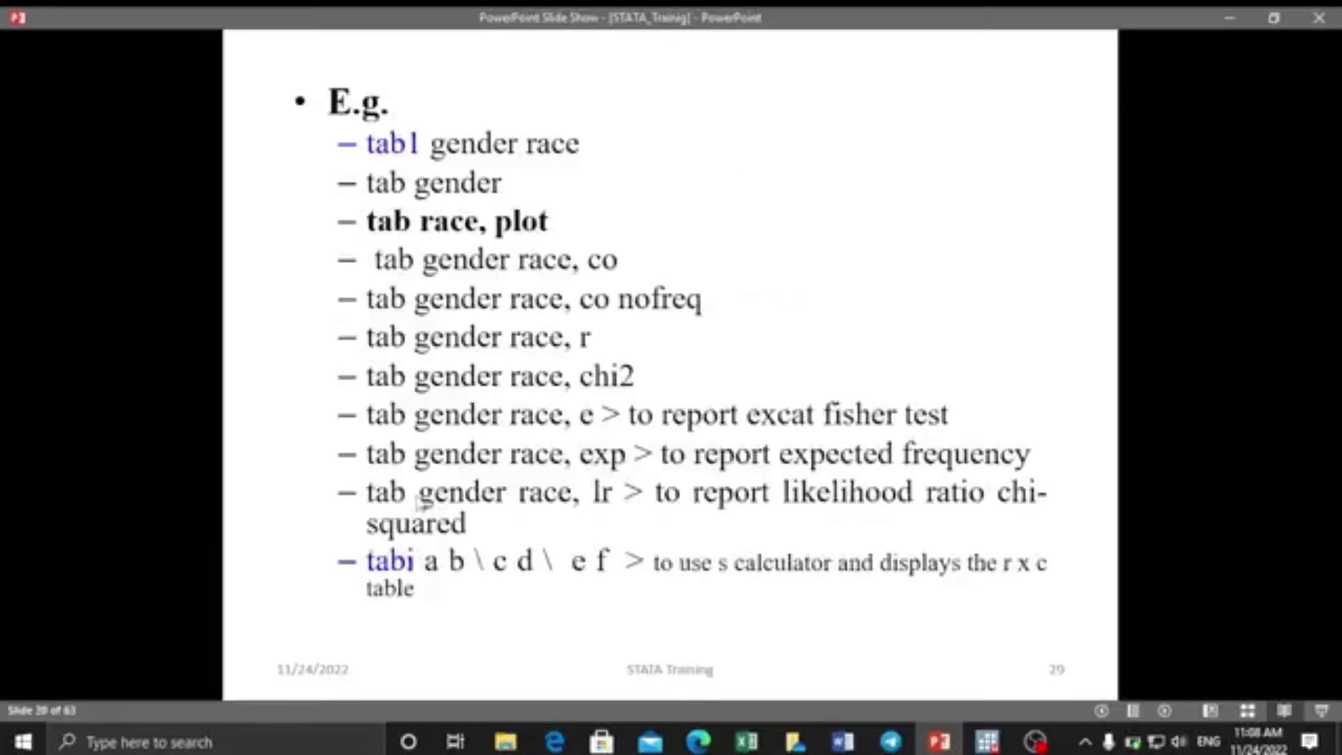